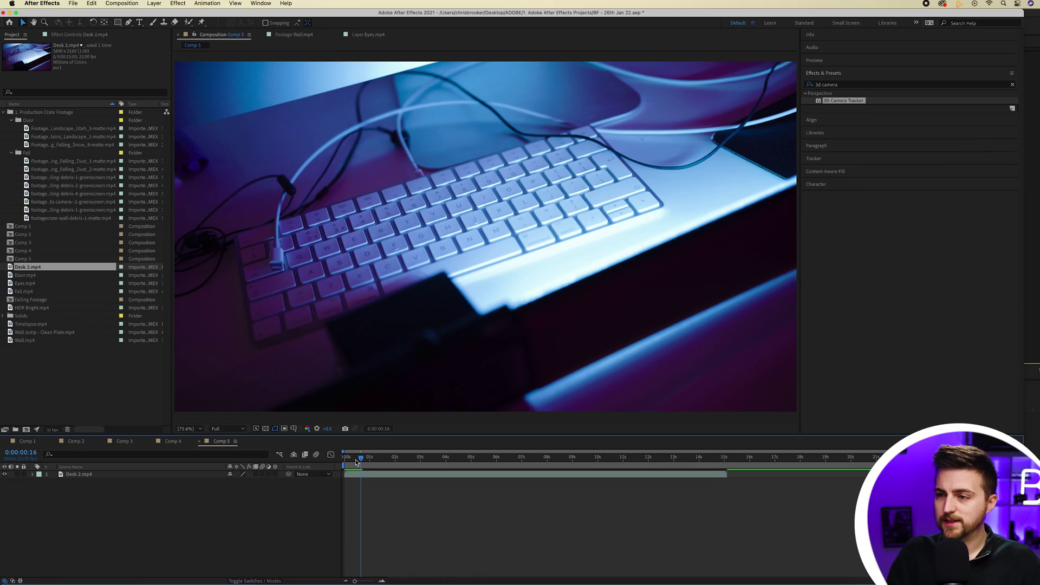
- Scrub and preview the Desk 2.mp4 keyboard footage from its first frame
drag(357, 462, 494, 461)
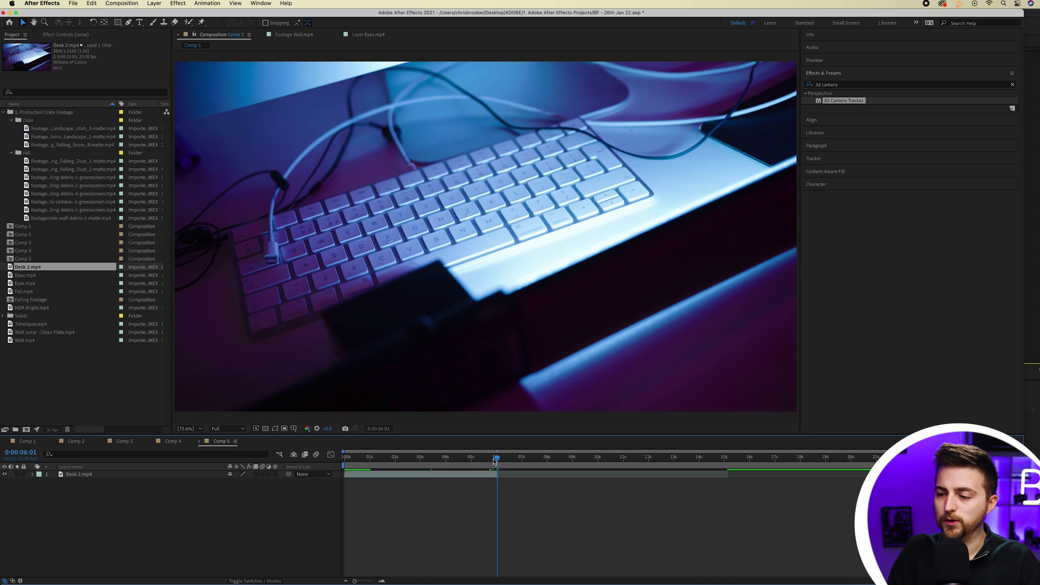
key(Home)
key(equal)
click(301, 409)
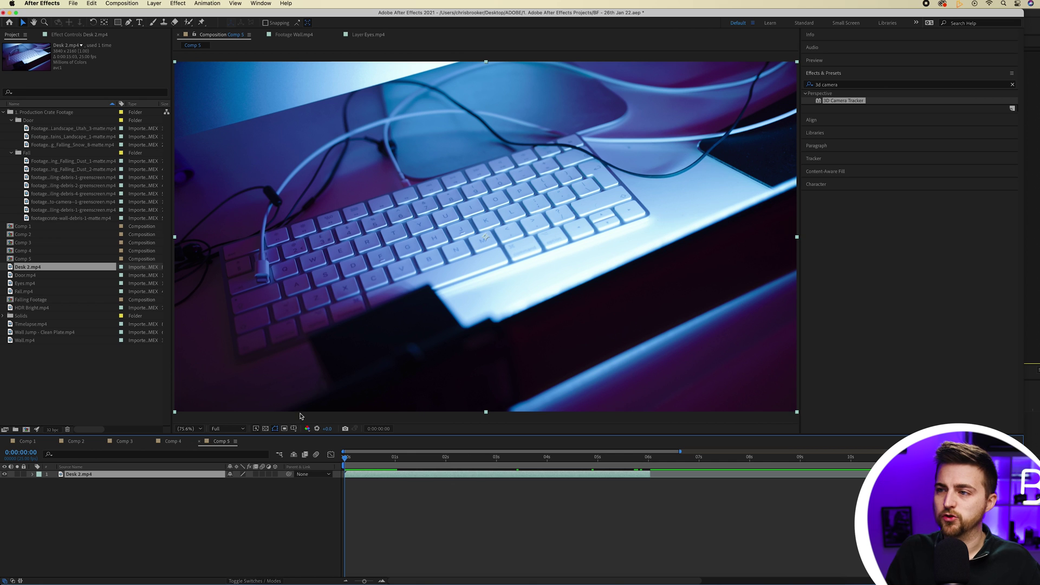
key(space)
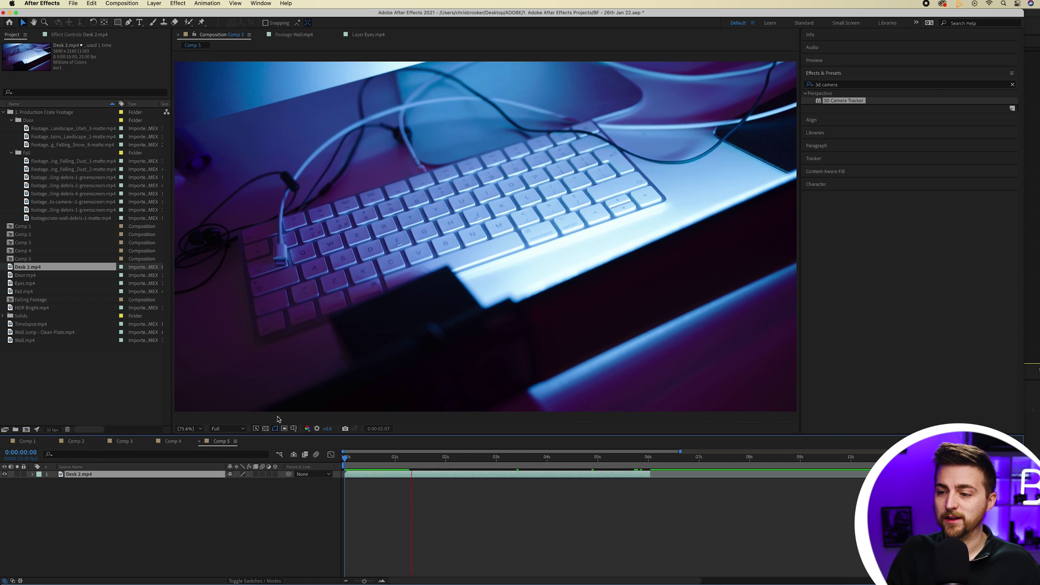
key(space)
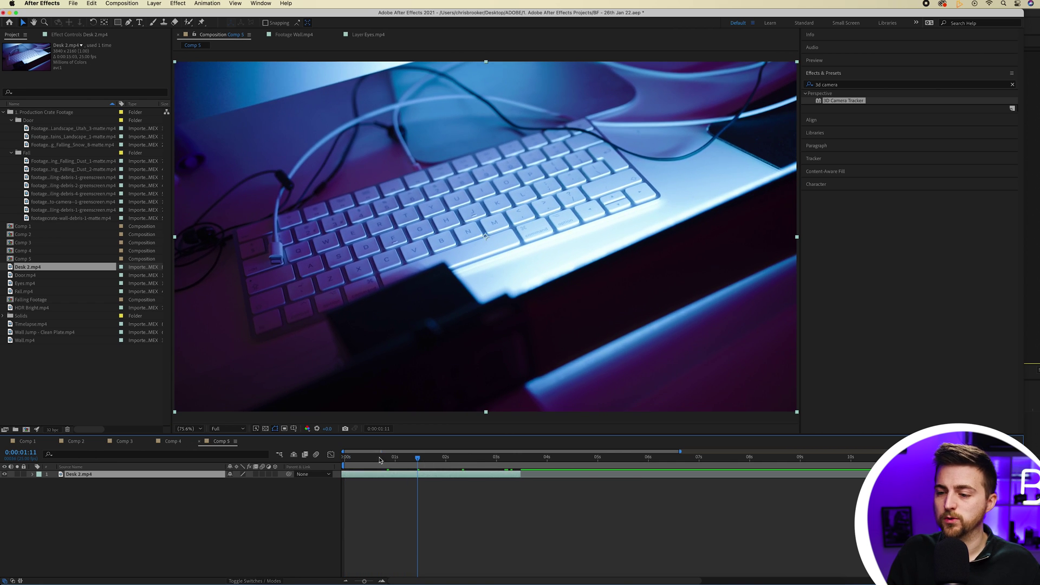
key(Home)
- Trim the Desk 2.mp4 layer's out-point to about five seconds
click(128, 487)
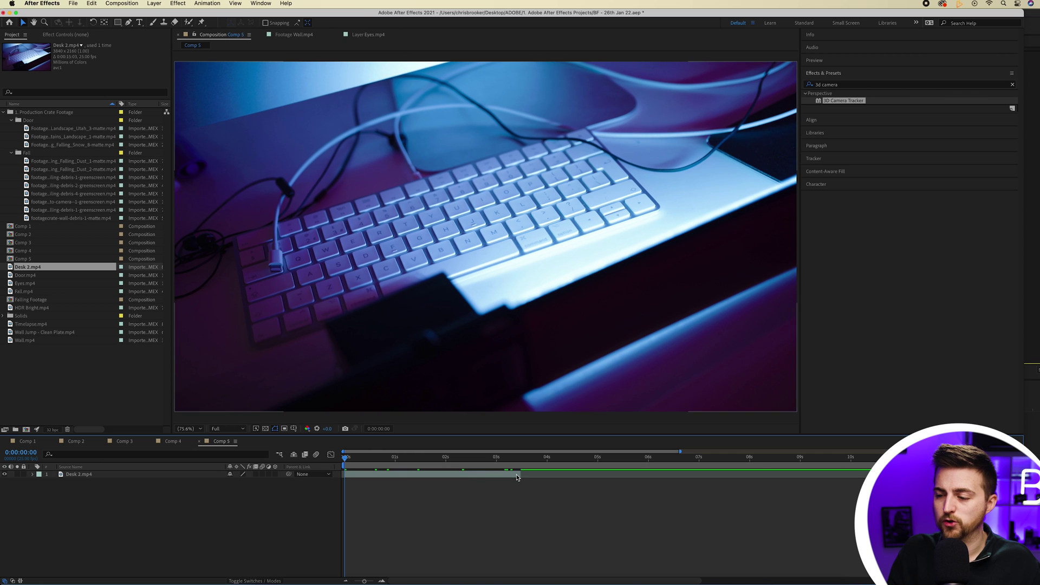
drag(523, 474, 596, 475)
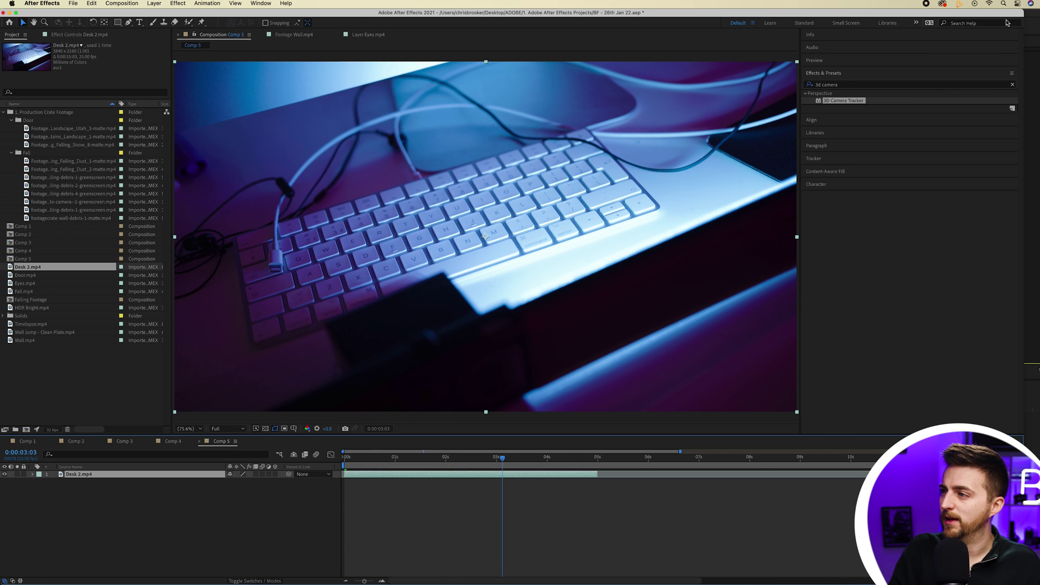
click(845, 101)
- Apply 3D Camera Tracker to Desk 2.mp4, let it solve, then target track points mid-keyboard
drag(844, 101, 475, 228)
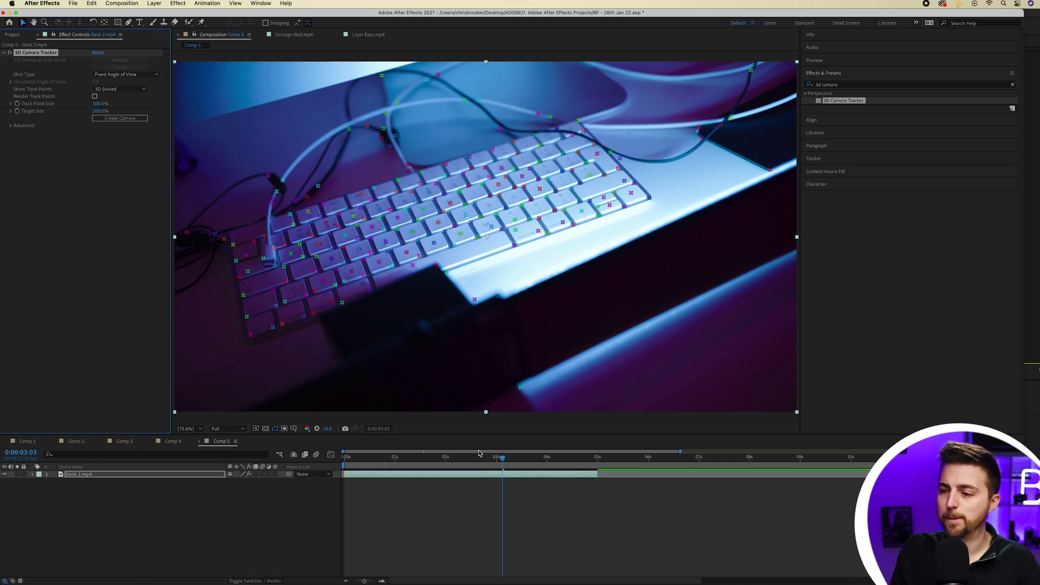
drag(499, 459, 384, 458)
mouse_move(430, 175)
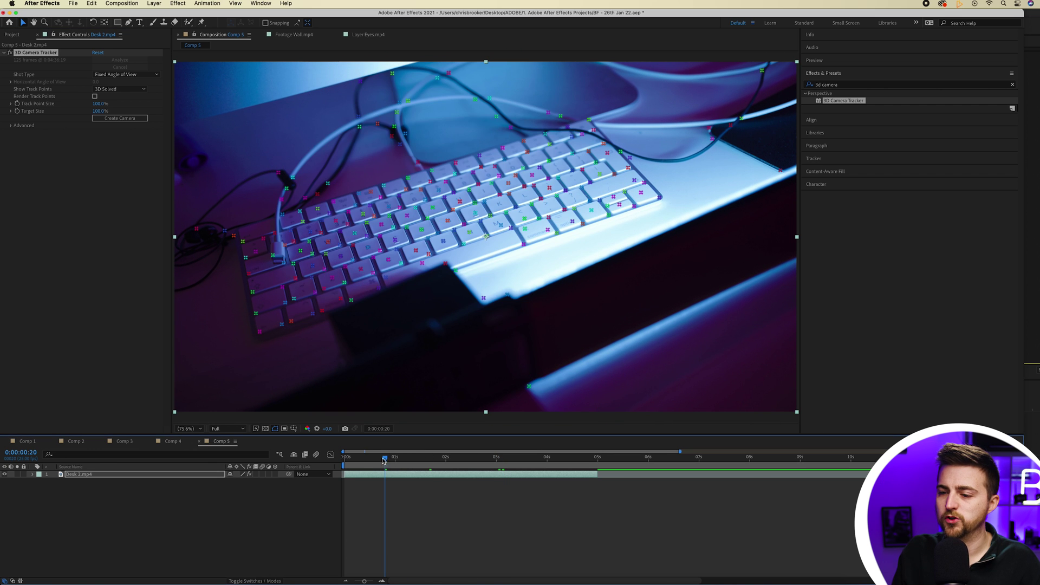
click(346, 458)
click(349, 459)
mouse_move(437, 278)
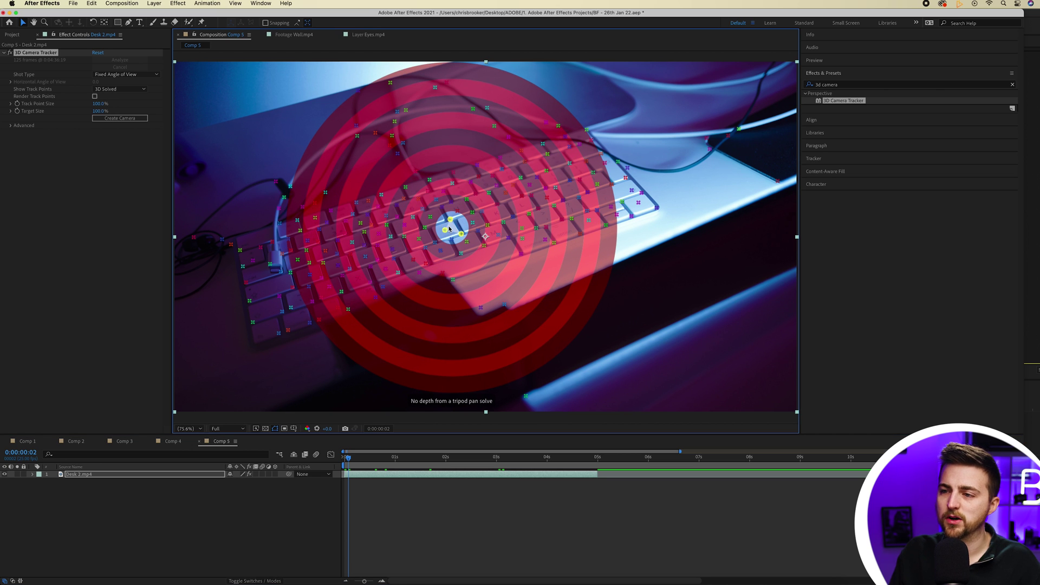
- Create Track Null 1 and a 3D Tracker Camera from the chosen keyboard track point
right_click(449, 229)
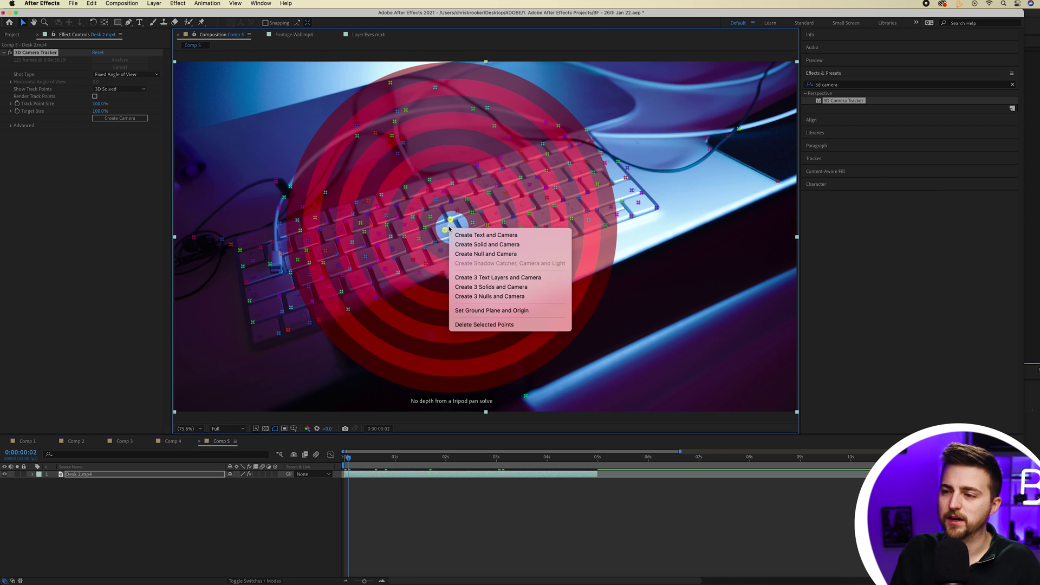
click(471, 253)
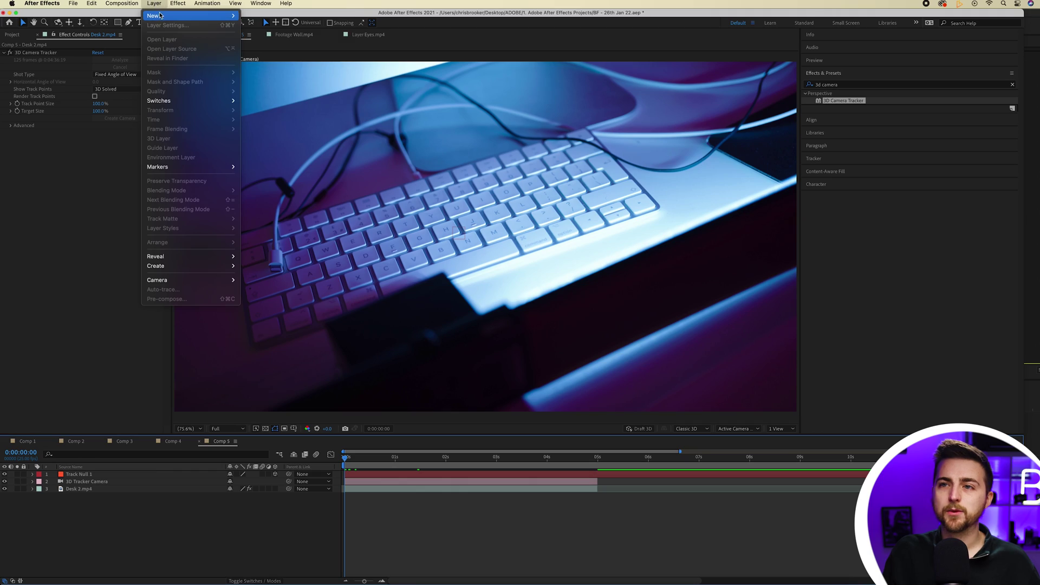
- Add a dark gray solid, scale it to 36%, and make it a 3D layer
mouse_move(157, 16)
click(260, 26)
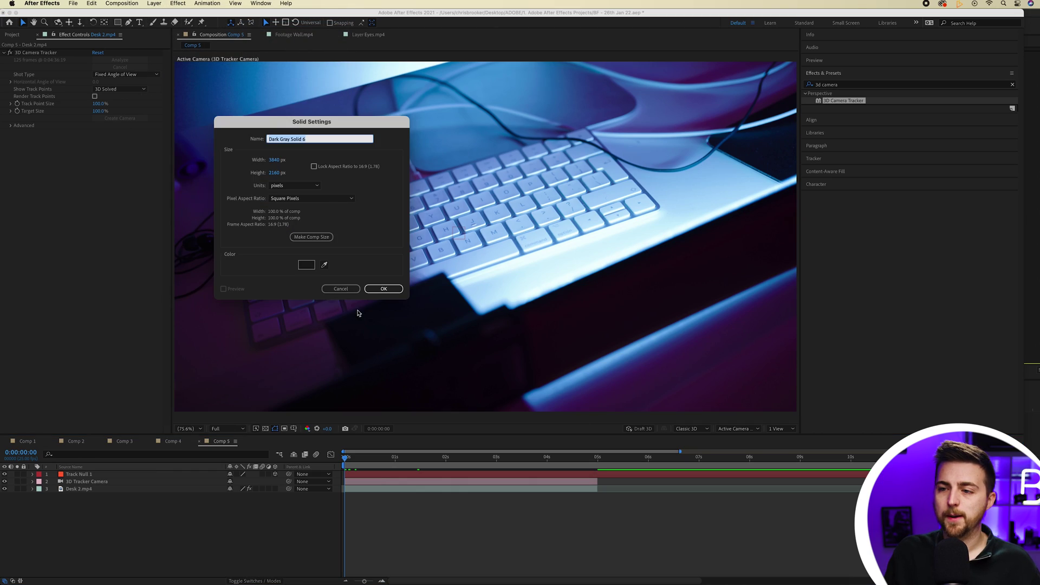
click(384, 288)
key(s)
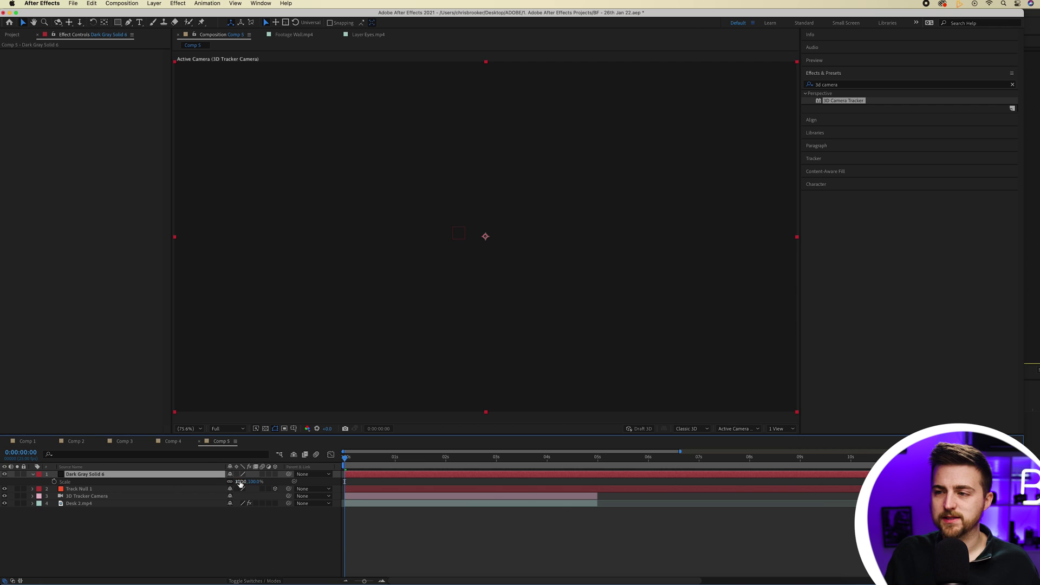
drag(240, 484, 280, 479)
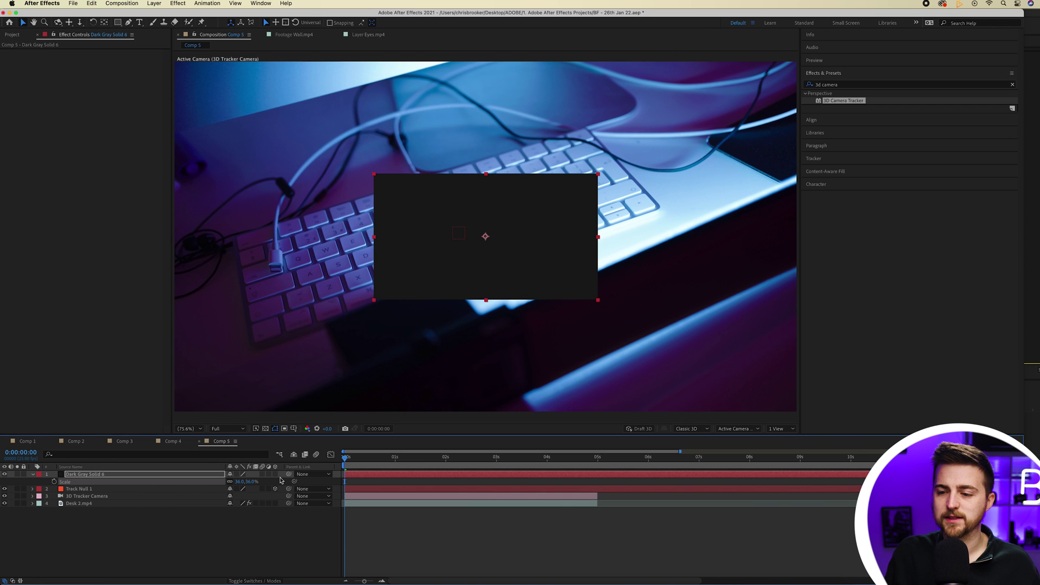
click(275, 474)
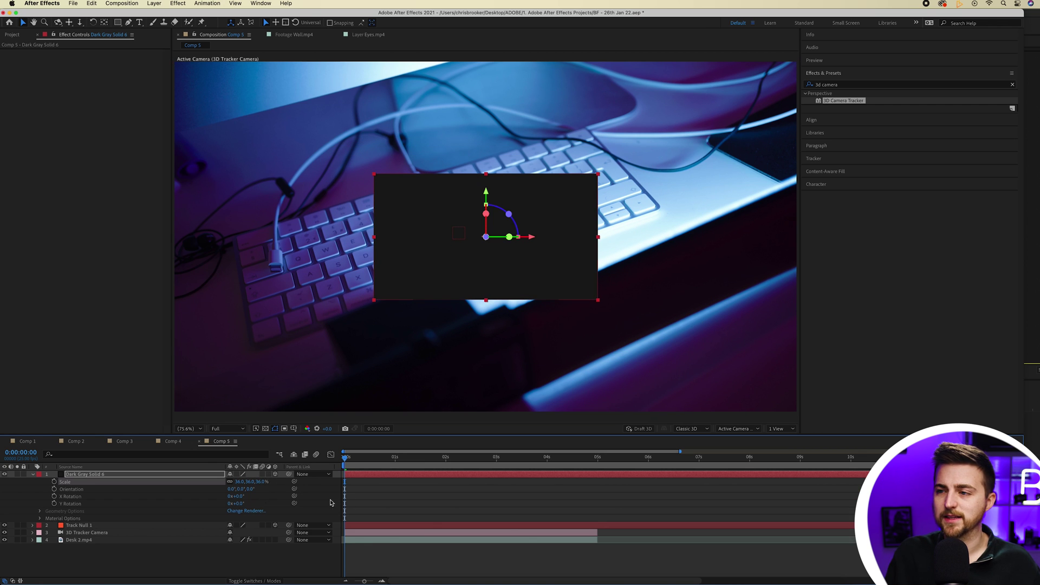
- Preview the solid over the tracked footage and set preview resolution to Quarter
key(space)
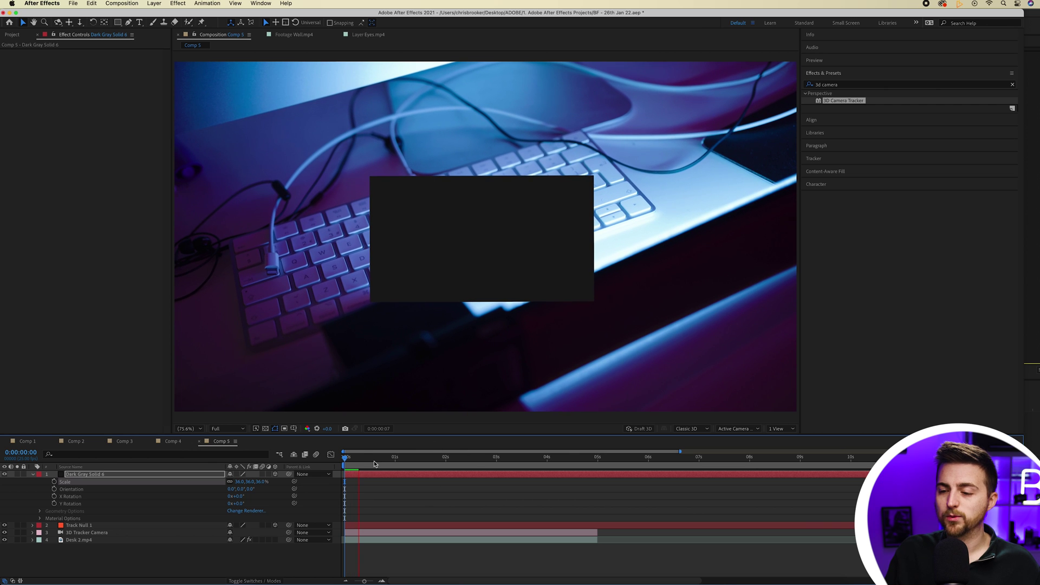
key(space)
click(513, 466)
key(space)
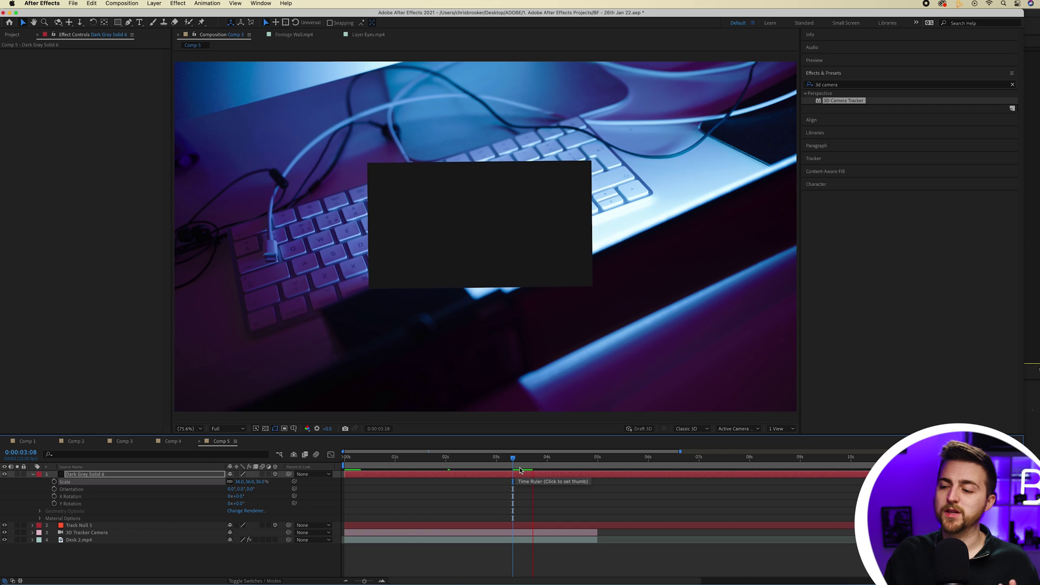
key(space)
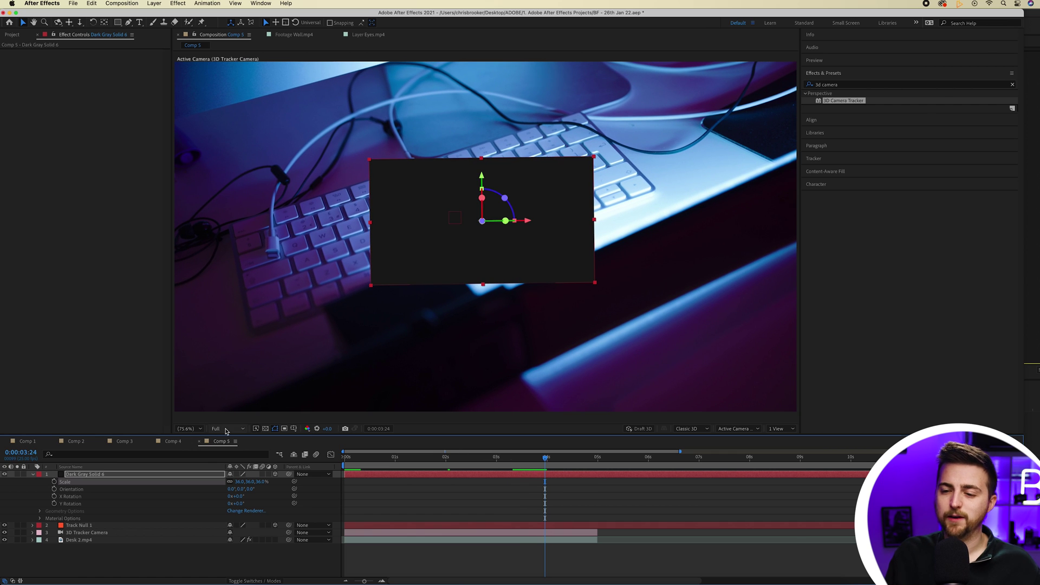
click(227, 429)
click(227, 480)
- Preview again from the start, then delete the dark gray solid
click(458, 464)
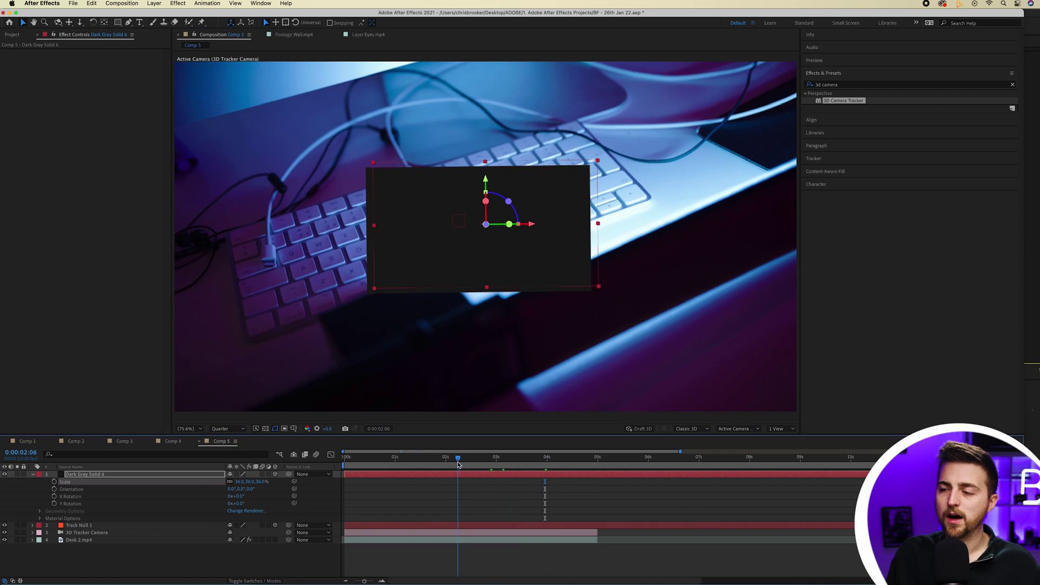
key(space)
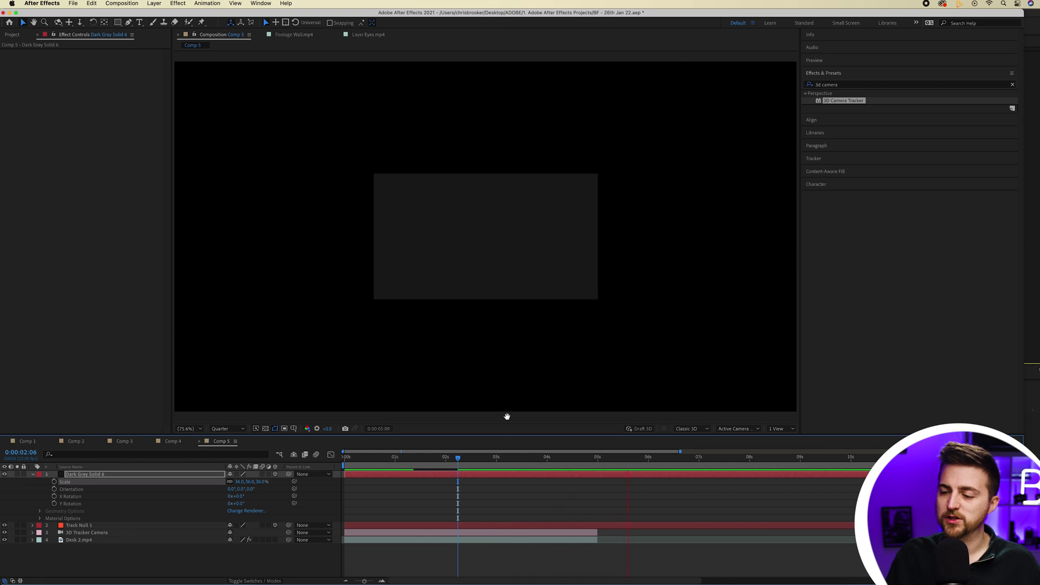
drag(463, 464, 336, 466)
key(space)
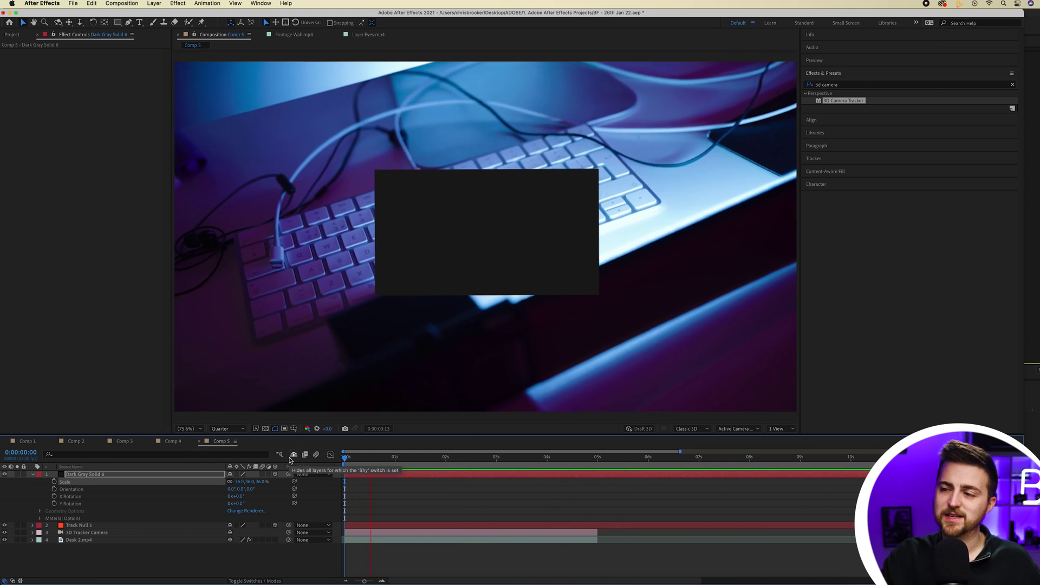
click(101, 475)
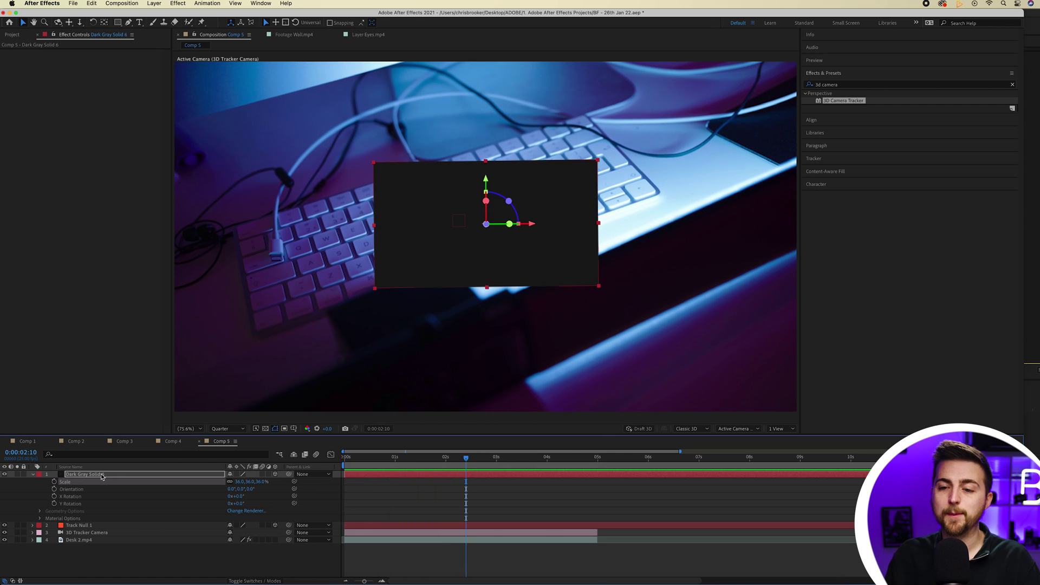
key(Delete)
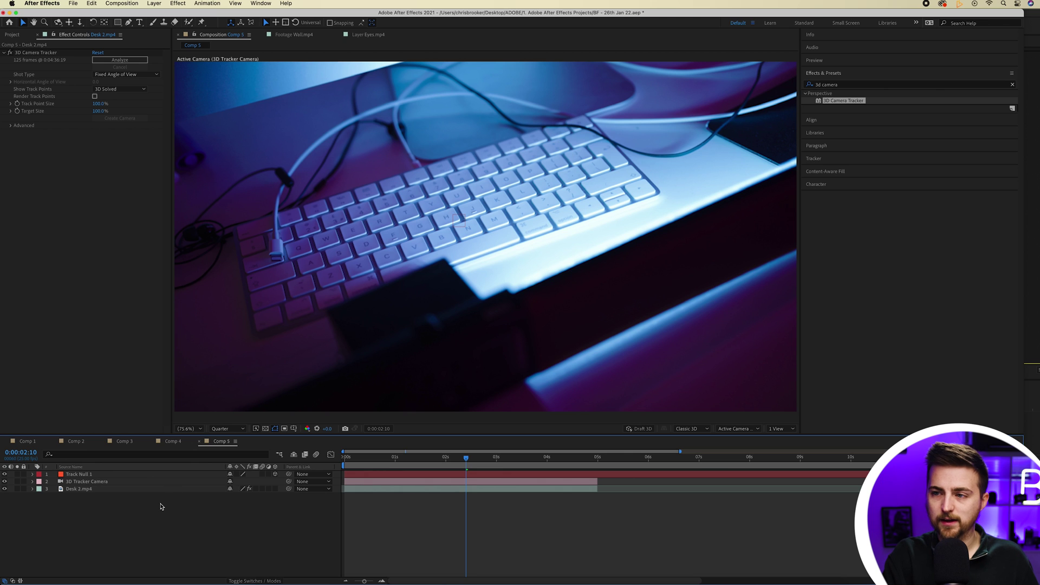
- Create a new composition named 'Hologram' with a duration of 0:00:10:10
key(super+n)
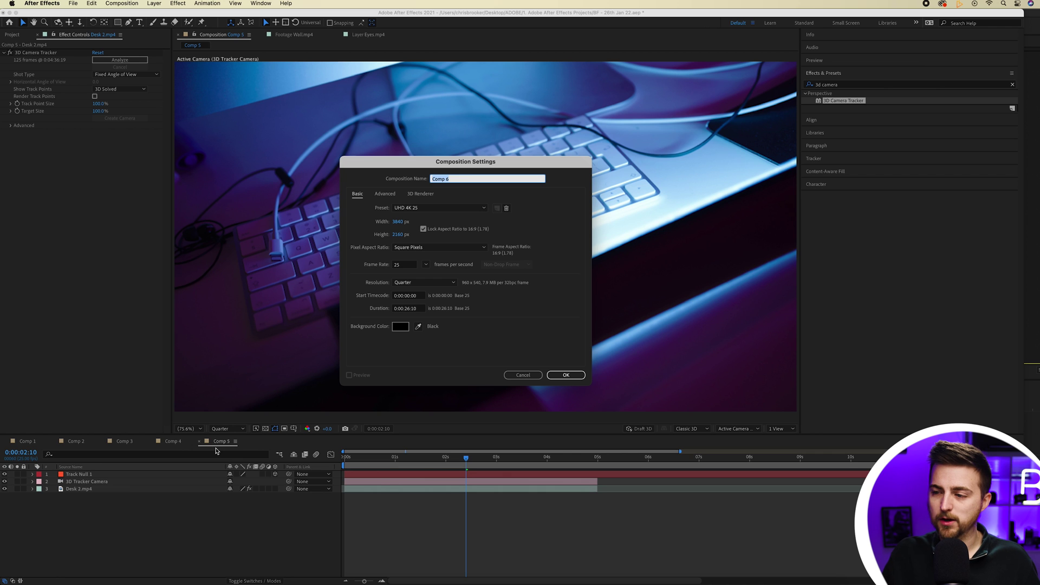
click(522, 375)
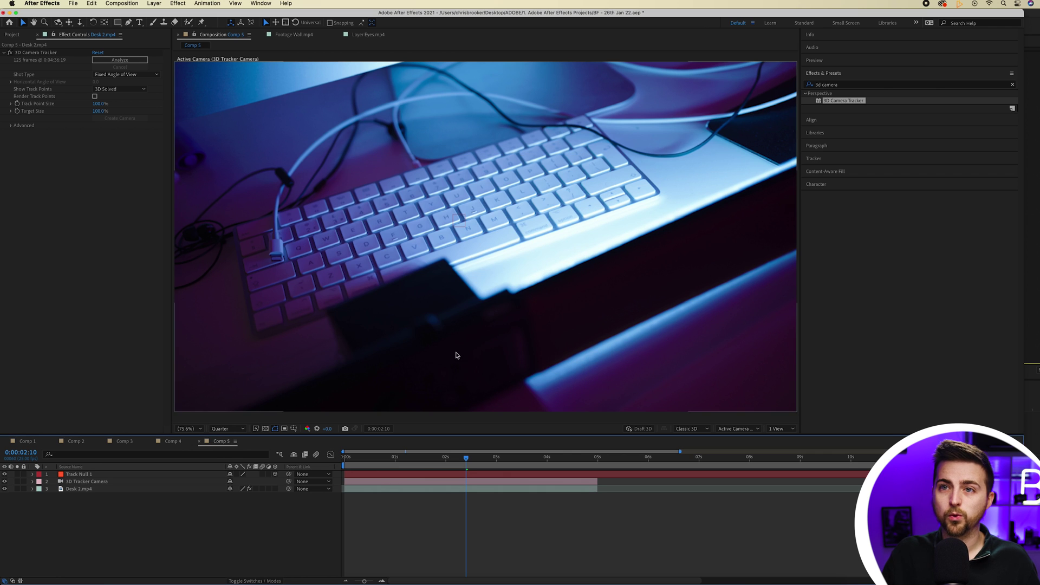
click(121, 3)
click(130, 16)
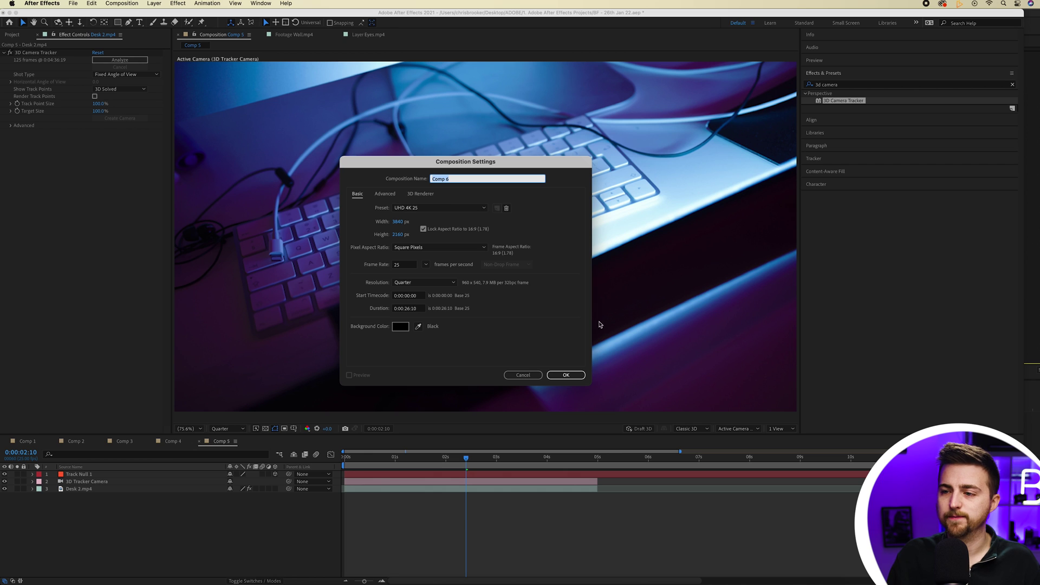
click(409, 309)
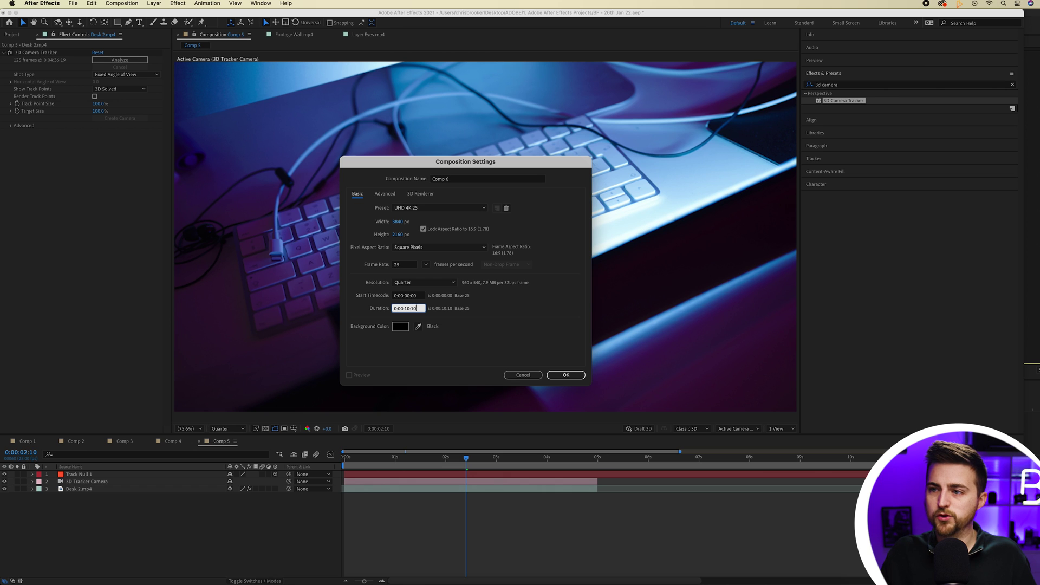
click(488, 180)
text(Hologram)
key(Return)
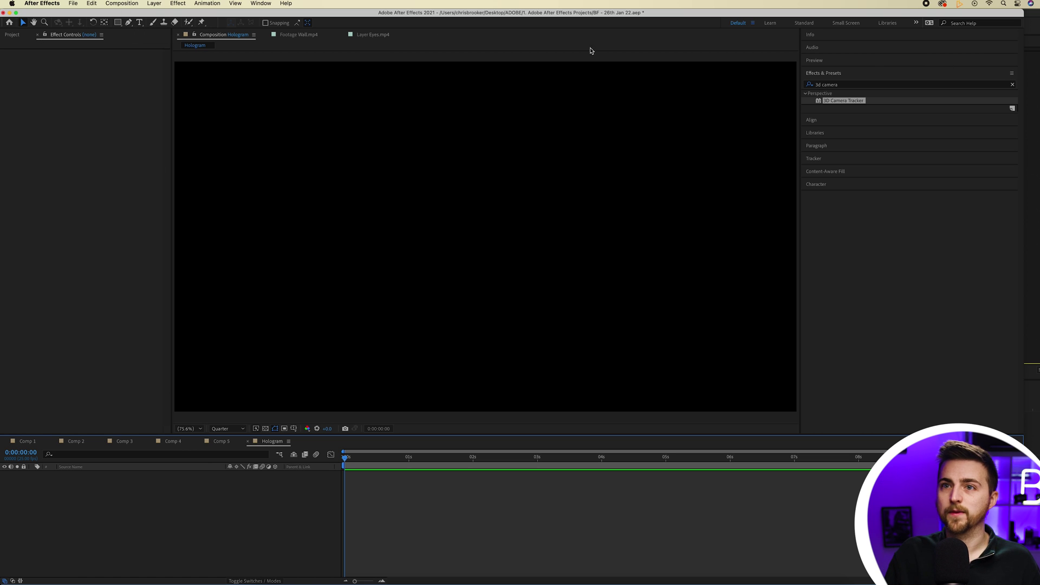
- Add a new dark gray solid layer to the Hologram comp
click(160, 5)
mouse_move(162, 11)
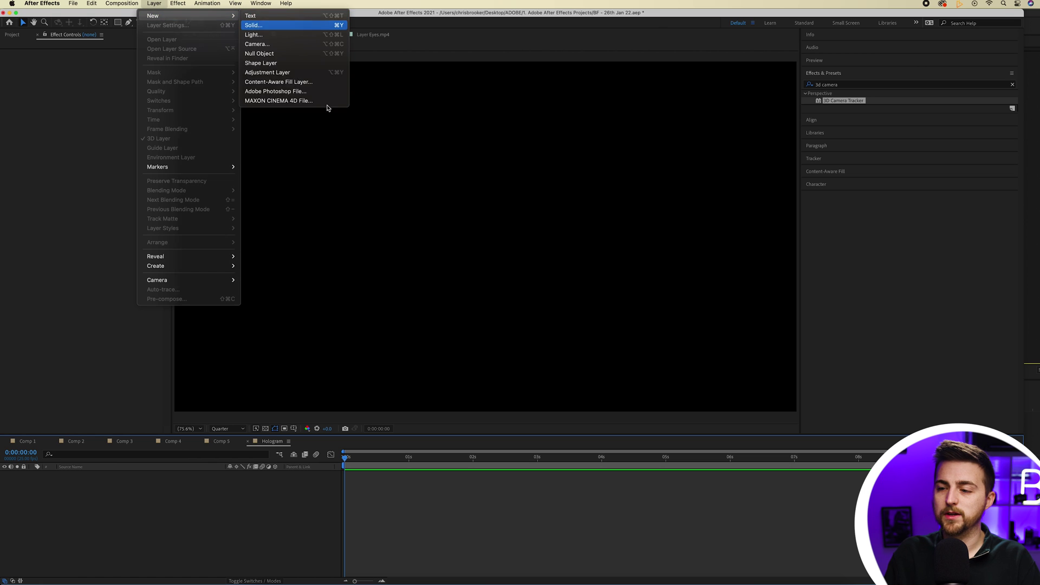
click(271, 22)
click(384, 289)
- Apply Timecode to the solid with Text Size 128, moved lower, and Show Box off
double_click(841, 85)
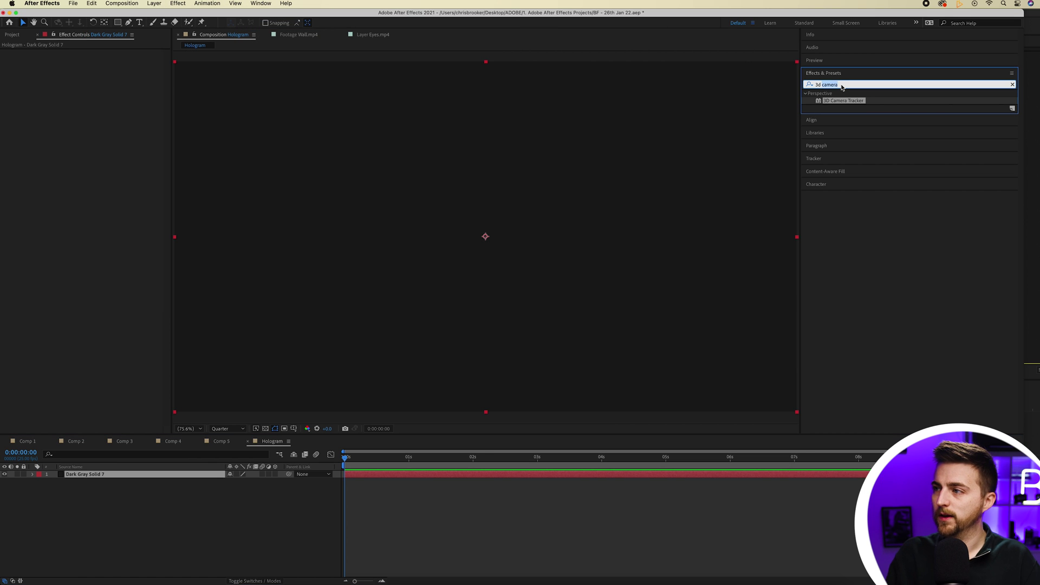
text(timec)
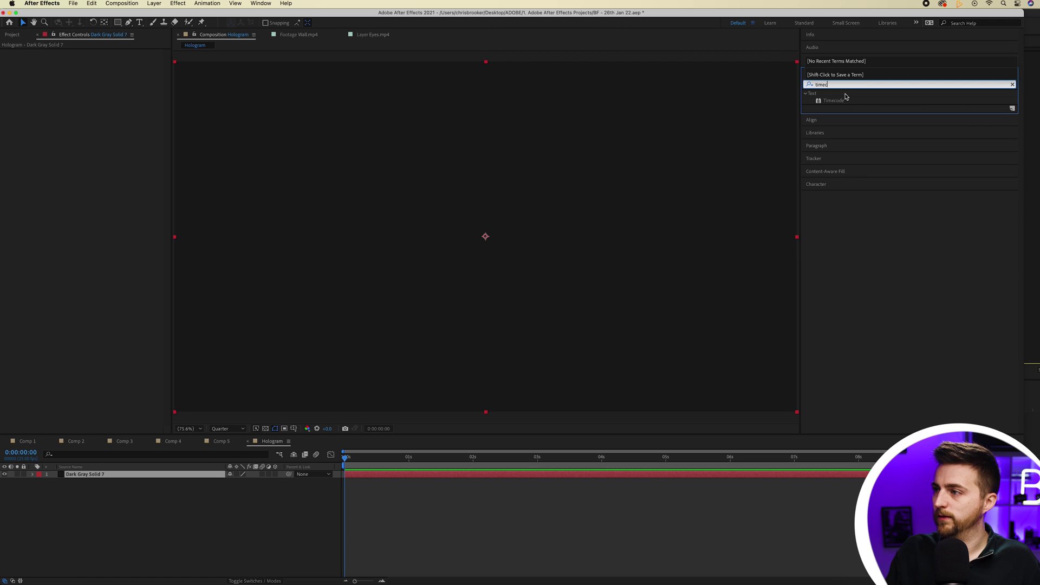
drag(846, 96, 492, 188)
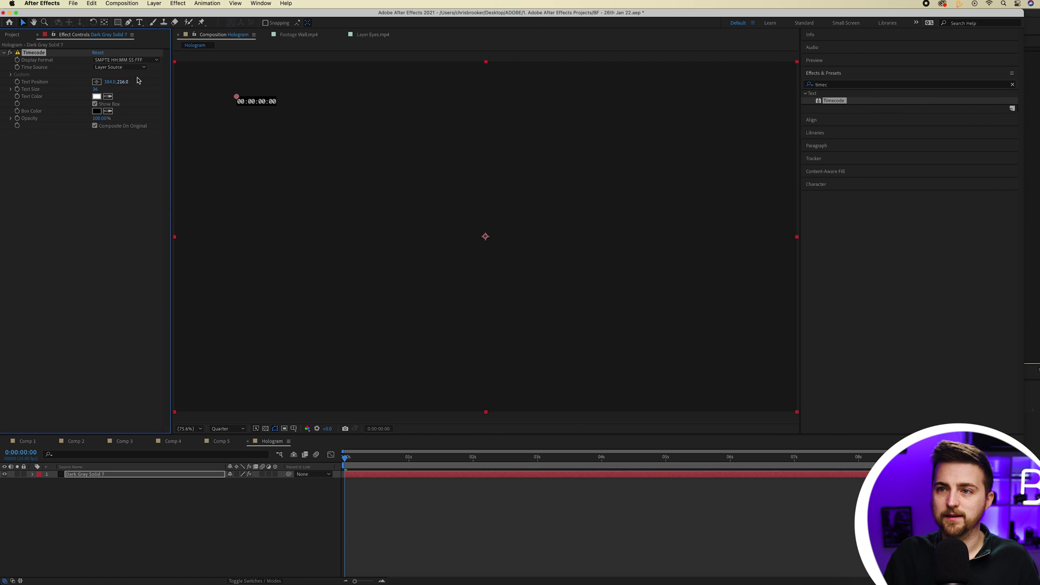
drag(98, 89, 139, 89)
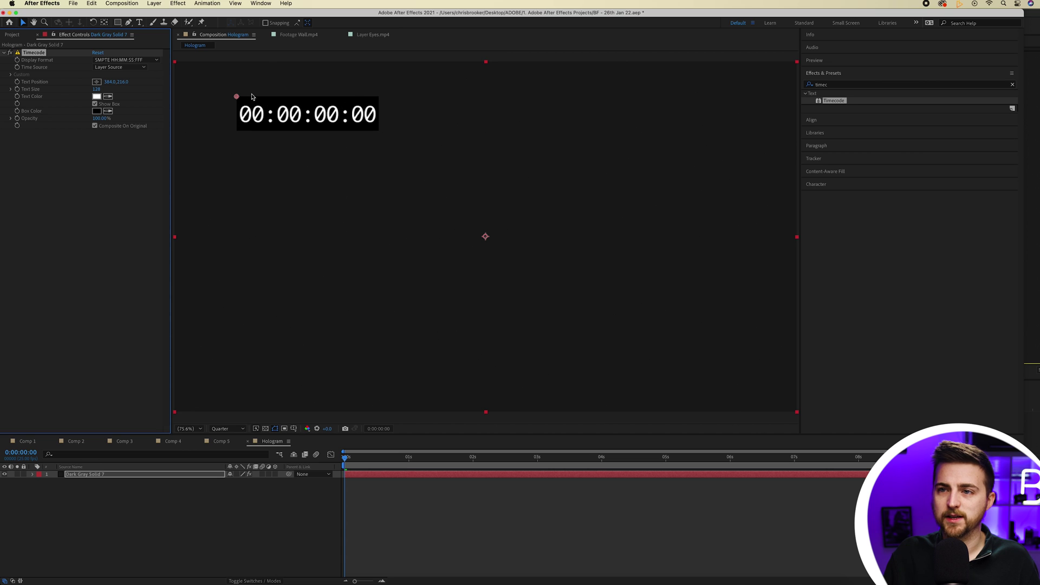
drag(236, 96, 236, 110)
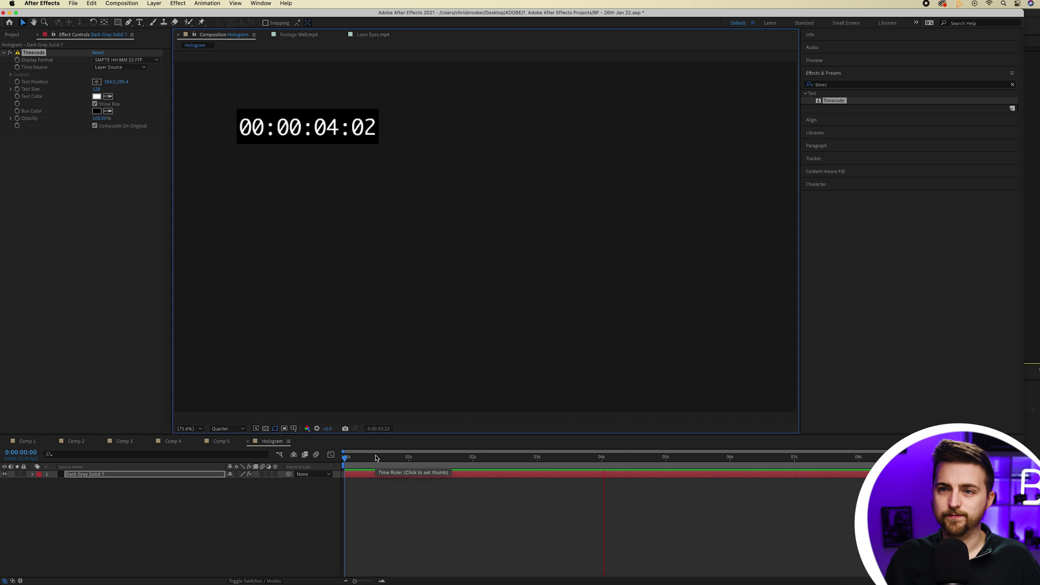
key(space)
click(95, 104)
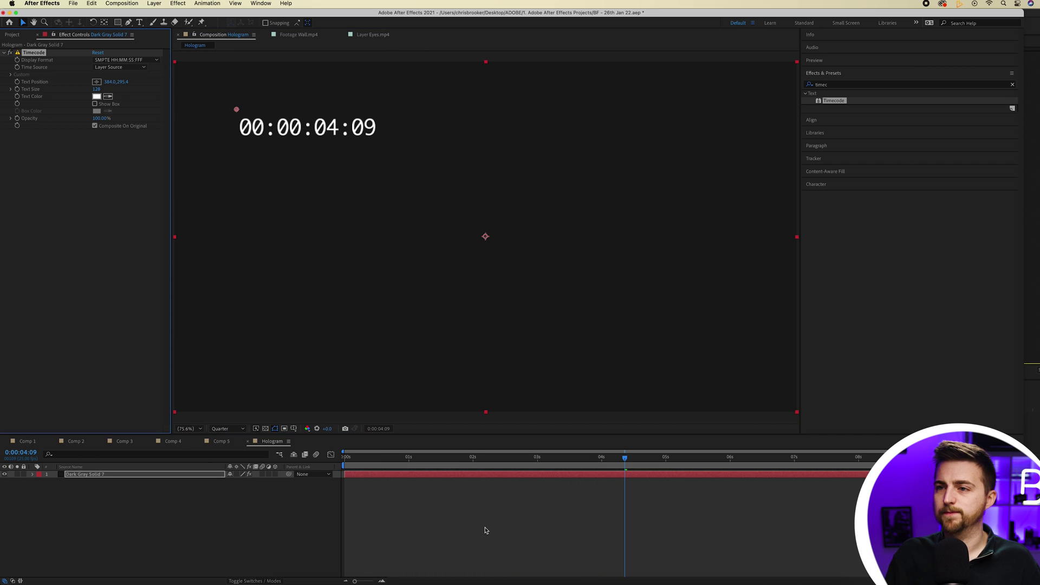
click(486, 530)
click(177, 4)
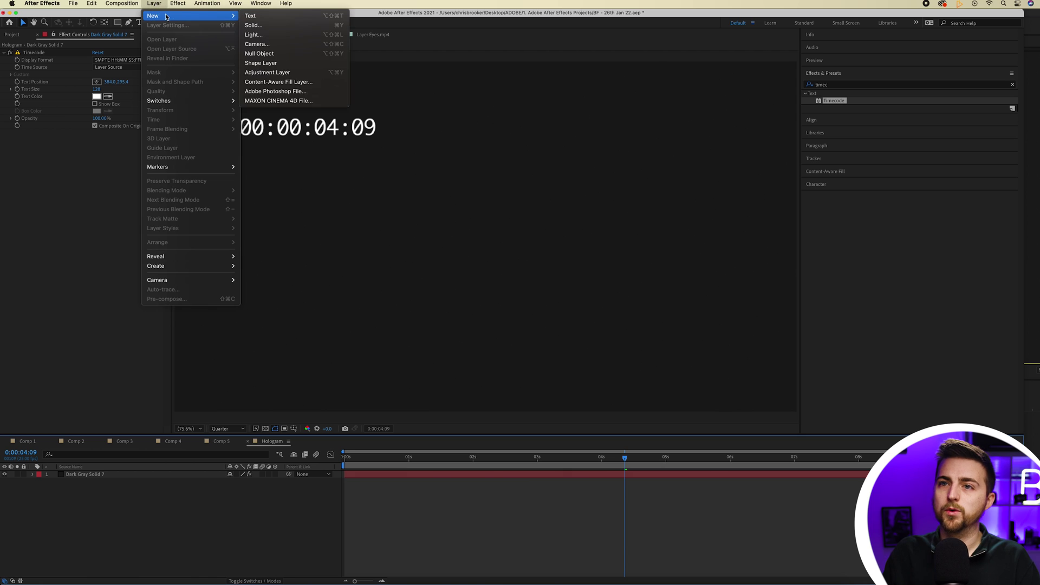
- Select the Rectangle tool with Fill set to None and a solid EADEBF cream stroke
key(Escape)
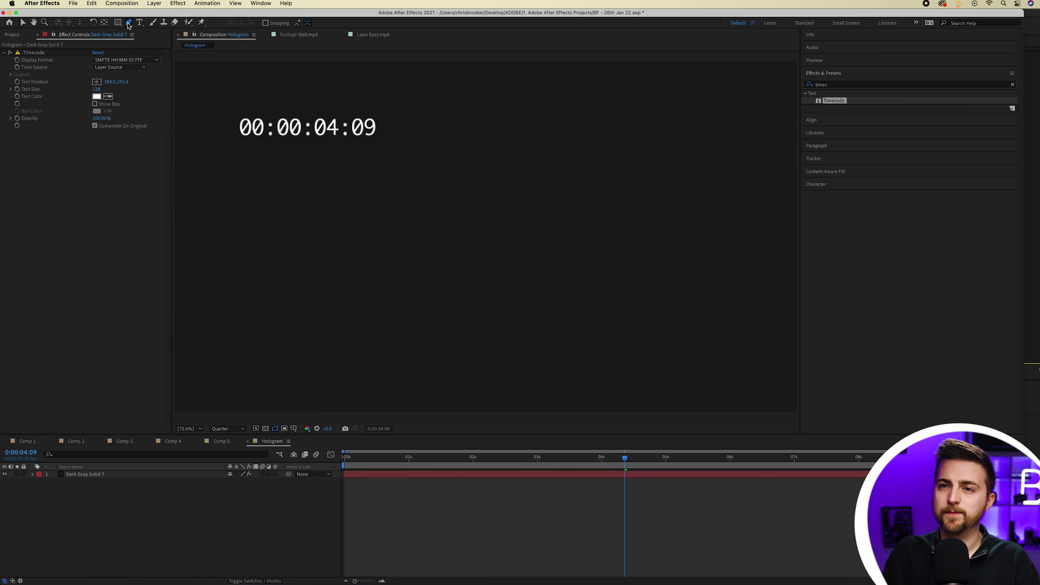
drag(117, 22, 153, 34)
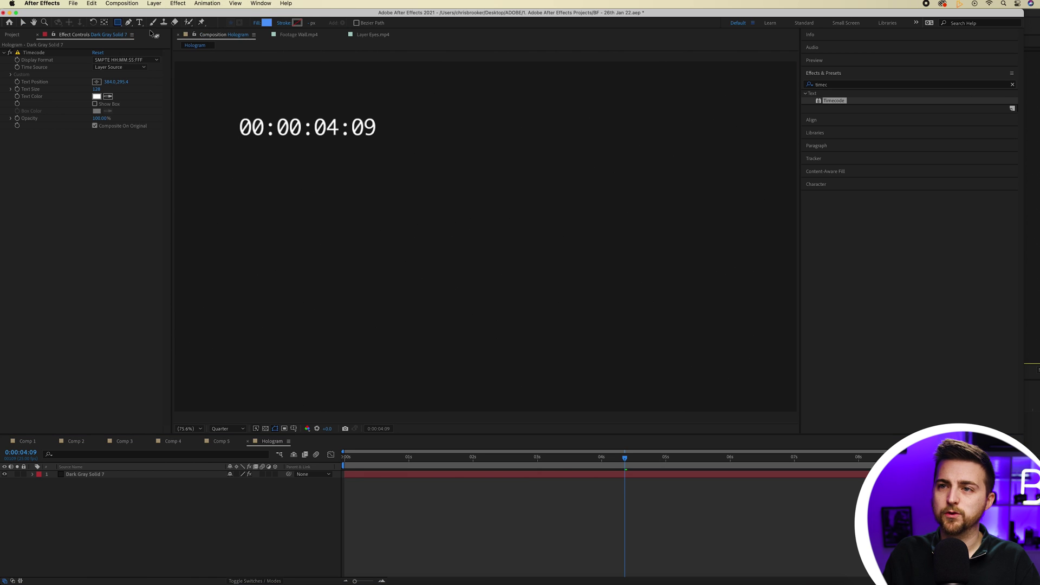
click(257, 22)
click(441, 277)
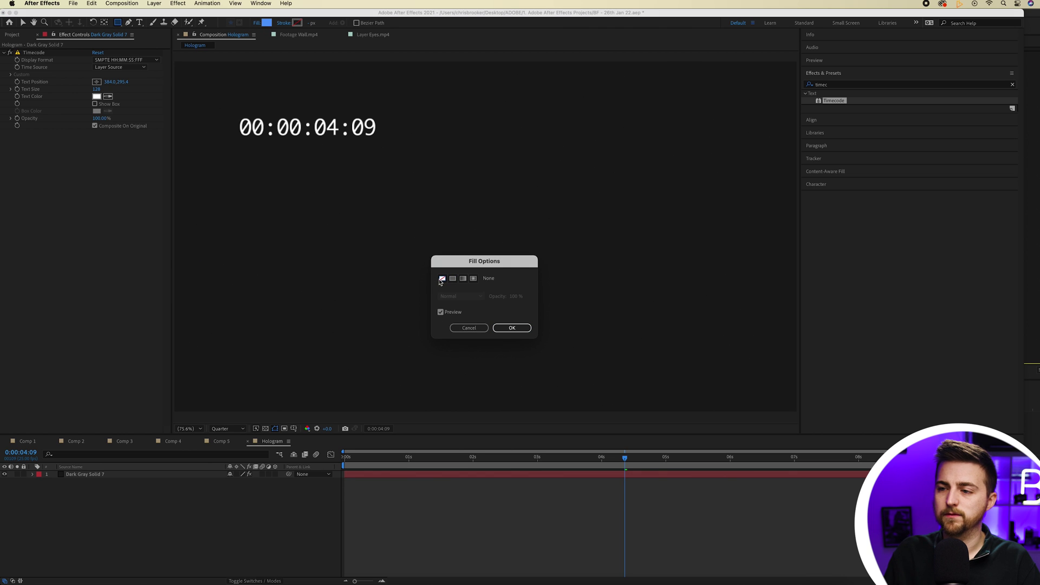
click(511, 328)
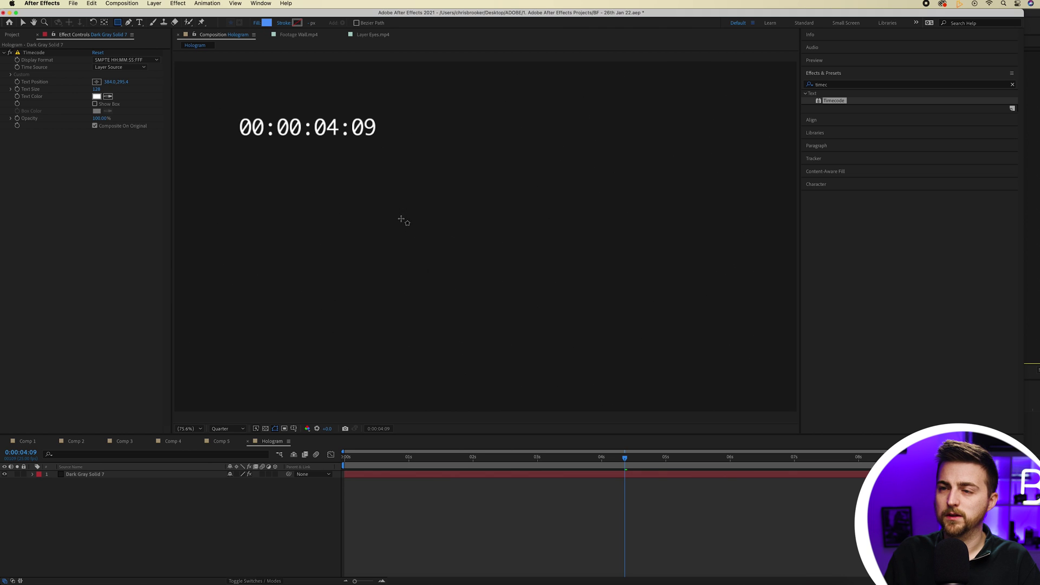
click(284, 23)
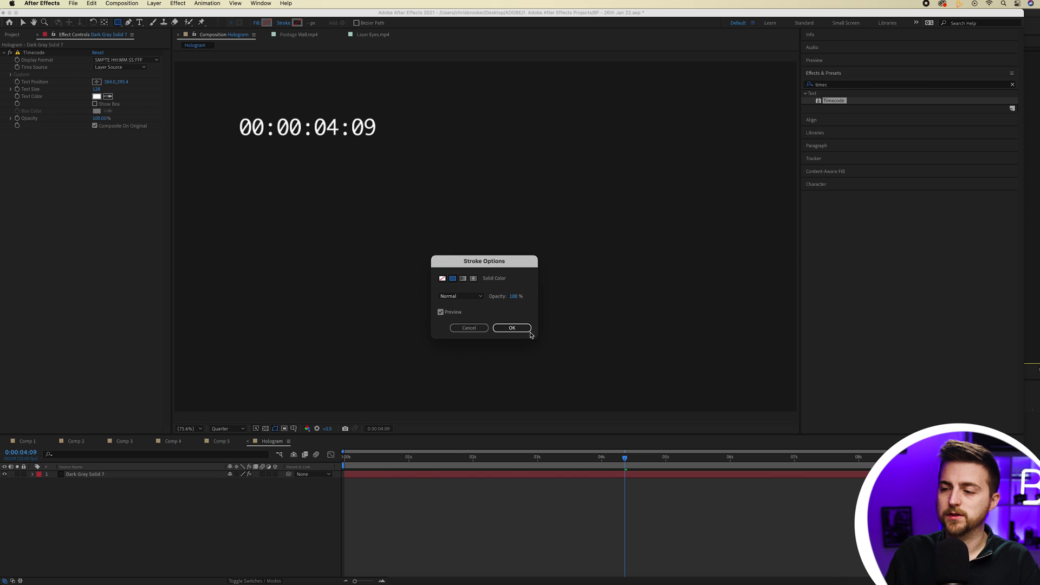
click(512, 327)
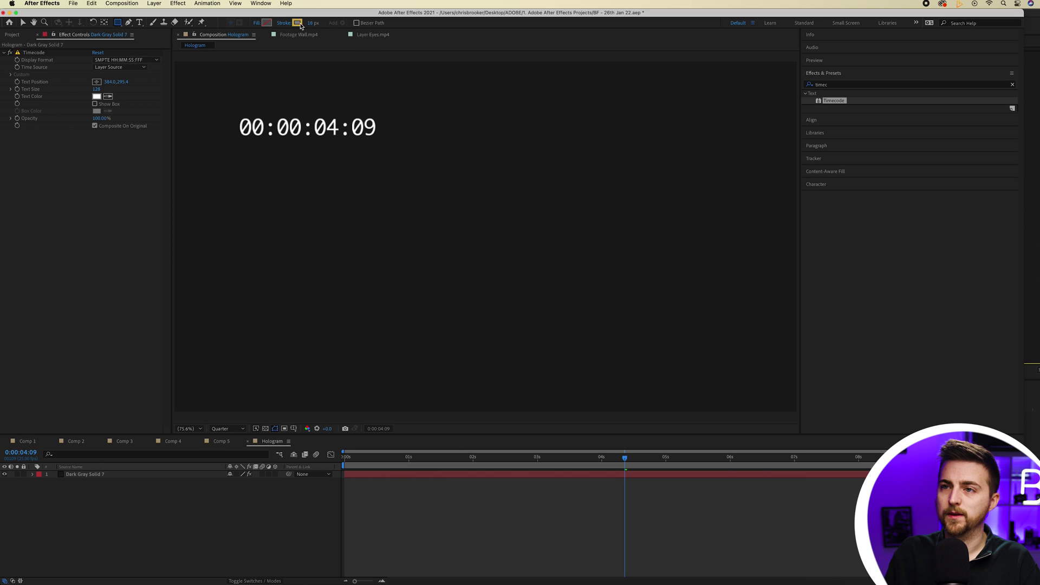
click(298, 23)
mouse_move(458, 263)
mouse_down()
mouse_move(425, 295)
mouse_move(401, 257)
mouse_up()
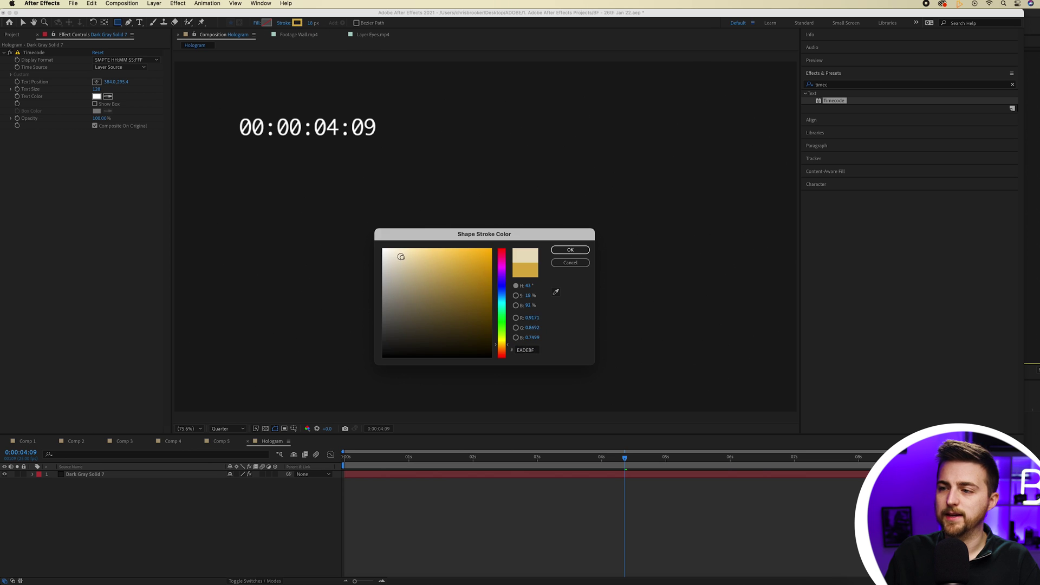
click(572, 251)
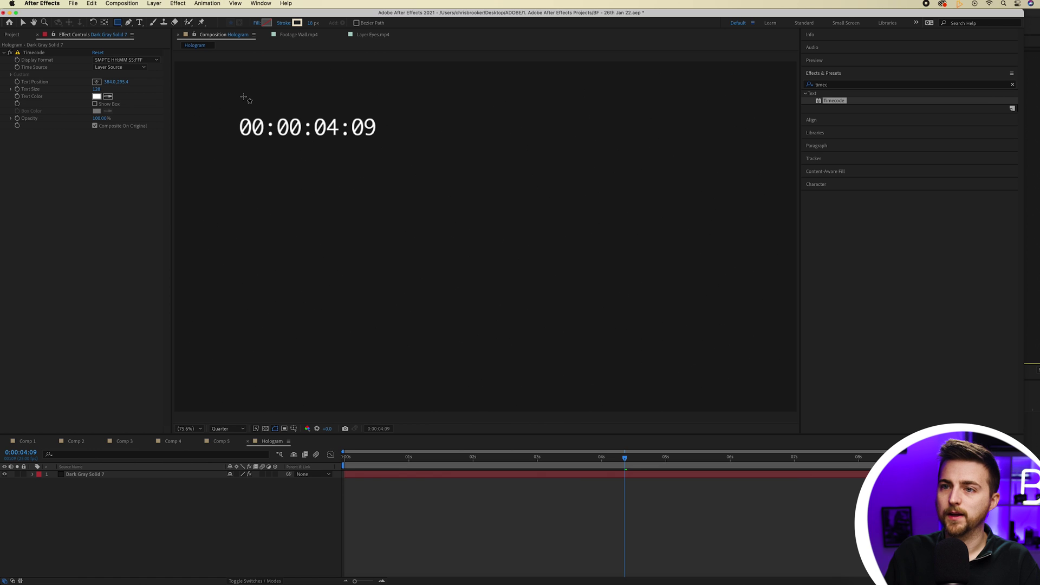
- Draw a rectangle around the timecode and add Trim Paths to it
mouse_move(228, 105)
mouse_down()
mouse_move(739, 367)
mouse_move(390, 168)
mouse_move(488, 207)
mouse_up()
click(47, 489)
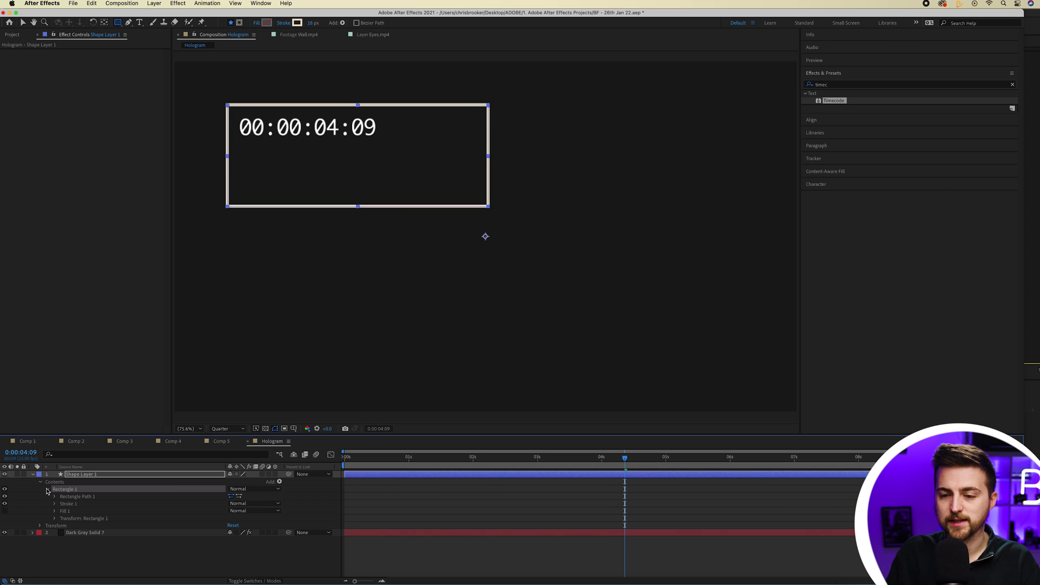
click(280, 482)
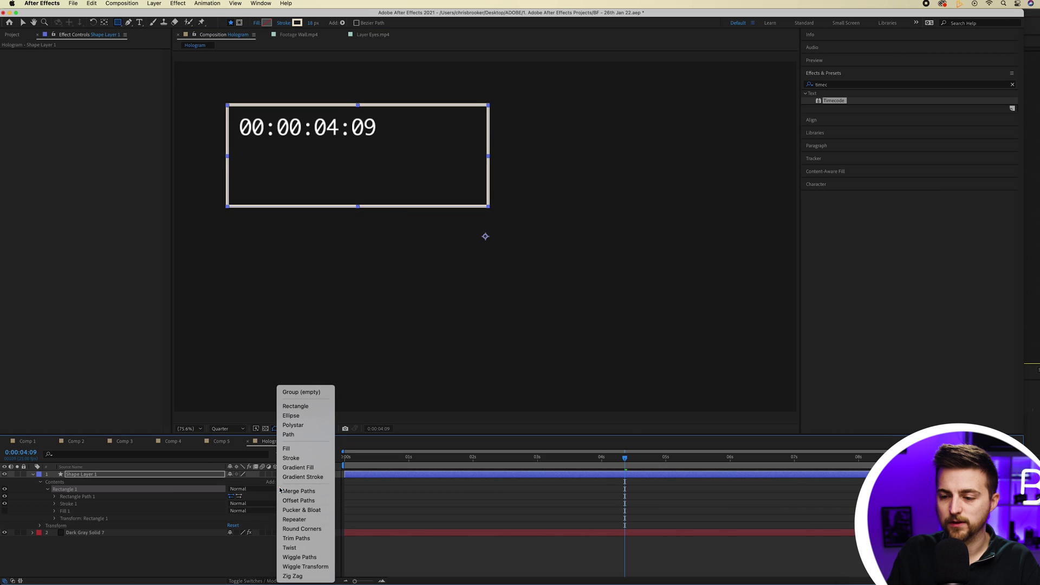
click(301, 539)
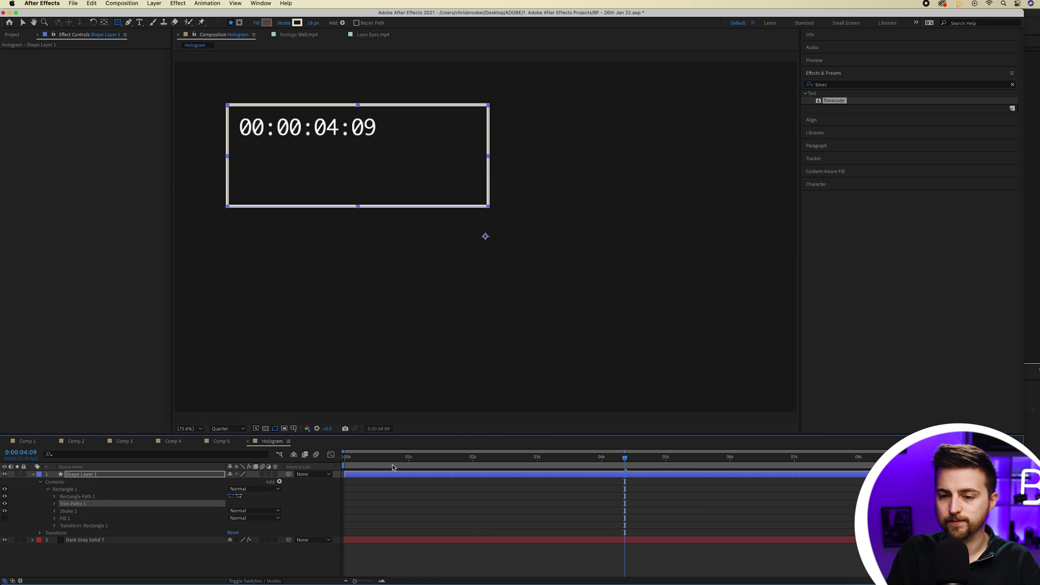
- Keyframe Trim Paths End from 0% at the start to 100% at one second
drag(392, 465, 341, 466)
click(55, 503)
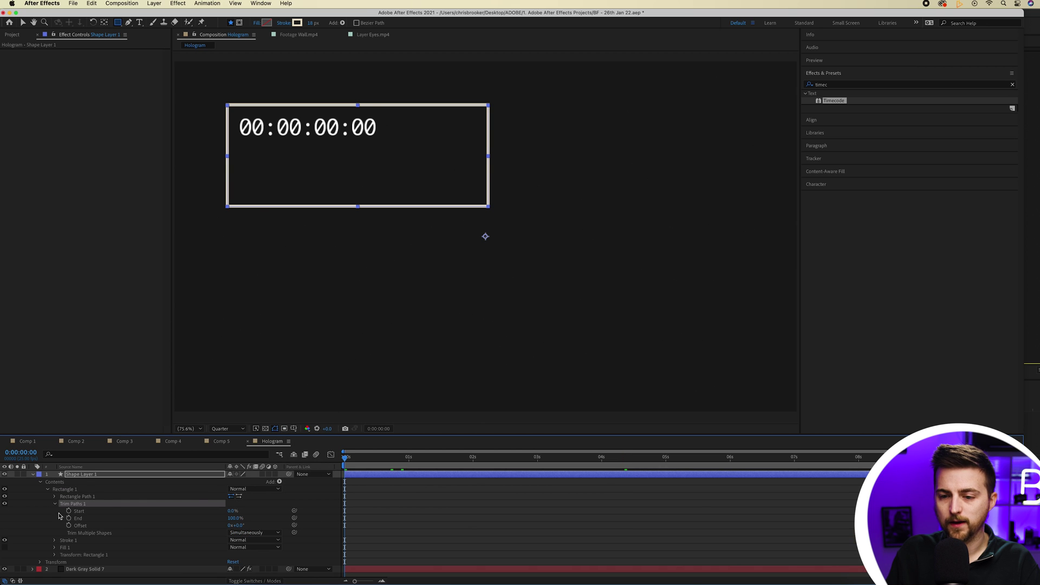
drag(235, 517, 168, 516)
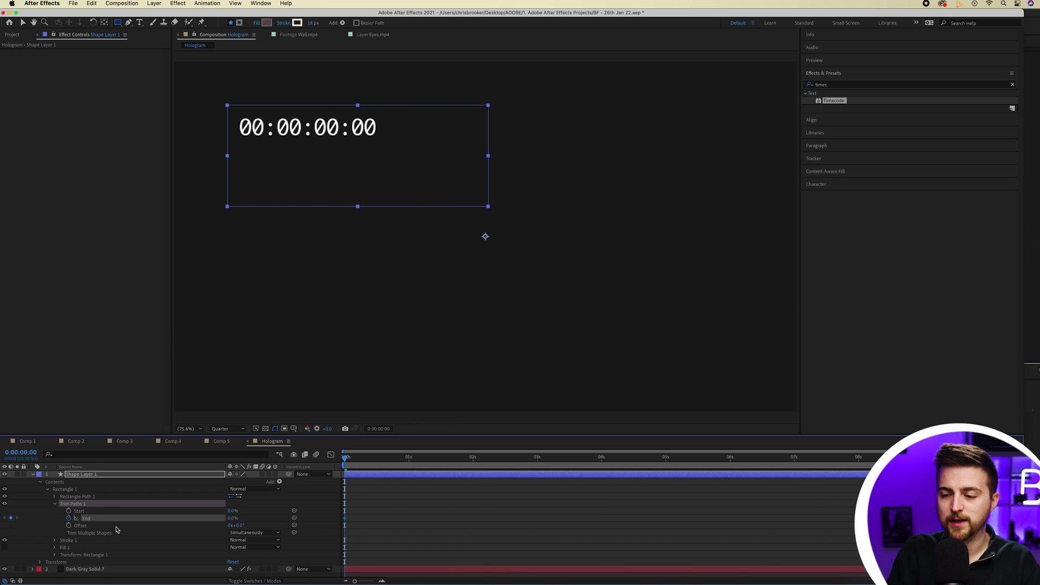
drag(345, 458, 410, 461)
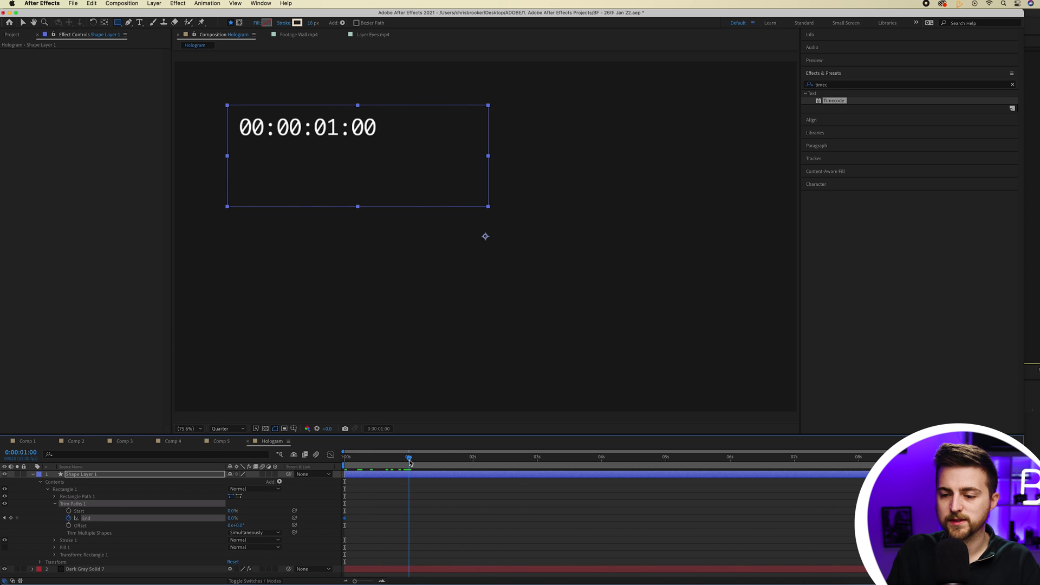
drag(229, 518, 329, 516)
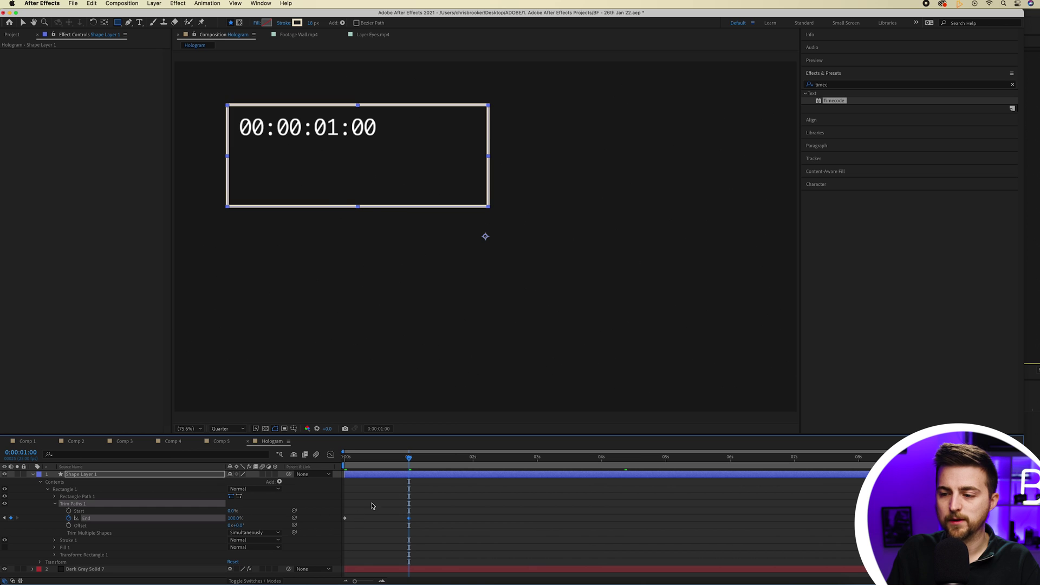
- Keyframe Trim Paths Start from 0% at 0:00:00:14 to 100% at 0:00:01:12, then preview
key(Page_Up)
key(Page_Up)
key(Page_Up)
key(Page_Up)
key(Page_Up)
key(Page_Up)
key(Page_Up)
key(Page_Up)
key(Page_Up)
key(Page_Up)
key(Page_Up)
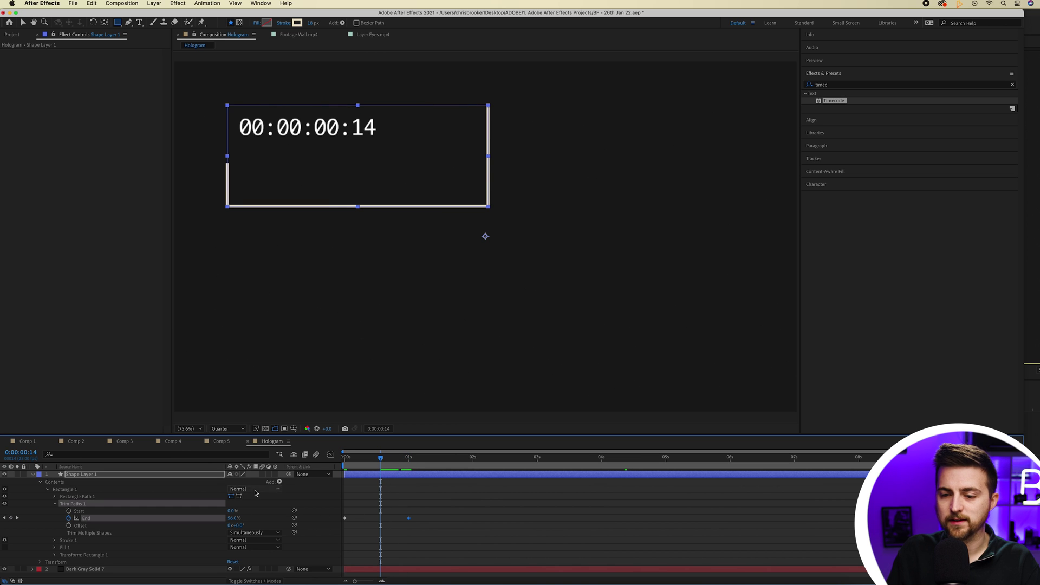
click(69, 511)
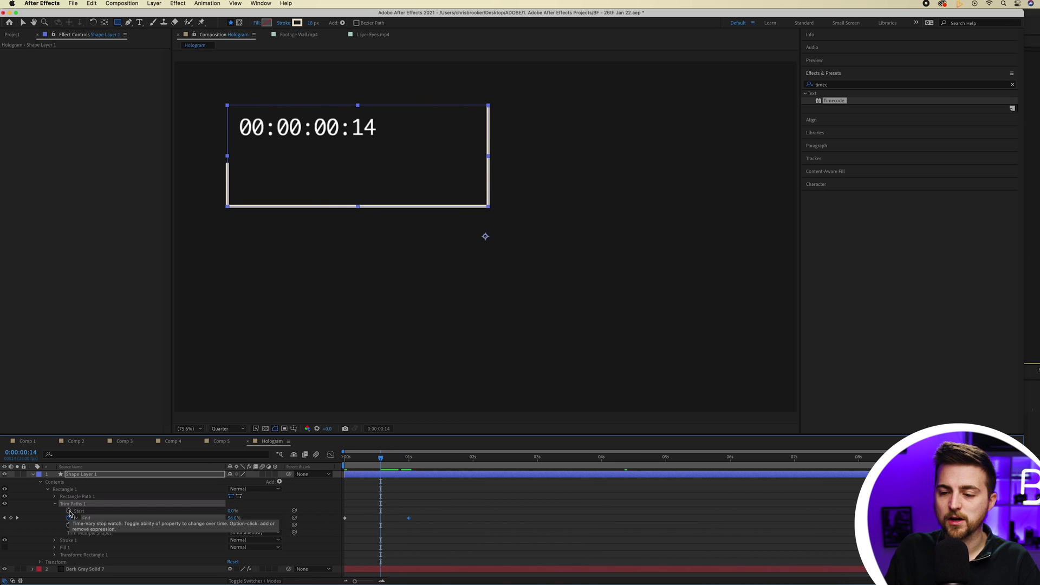
click(399, 459)
drag(400, 462, 440, 460)
drag(237, 510, 338, 505)
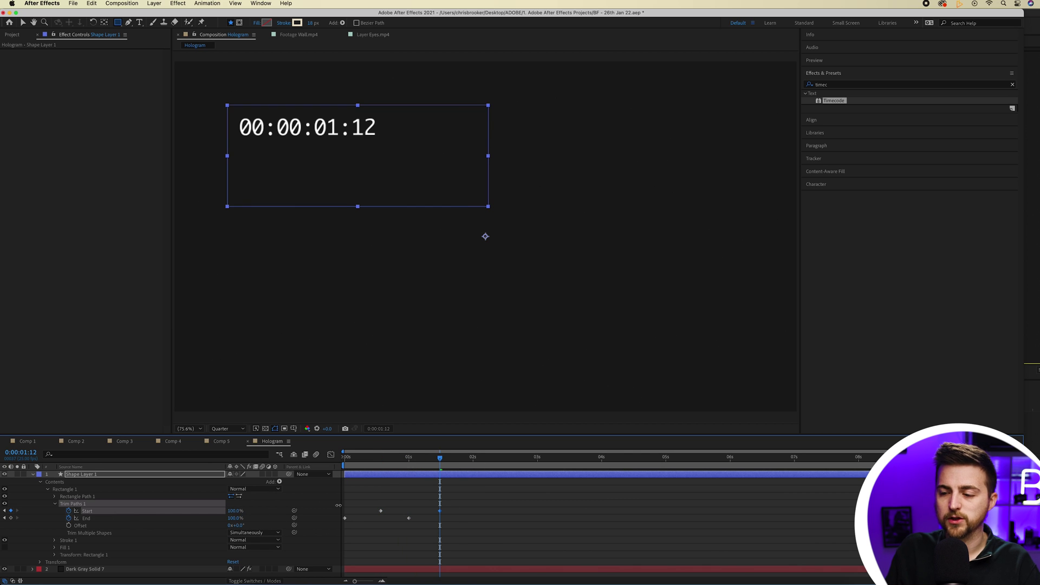
drag(453, 460, 336, 465)
key(space)
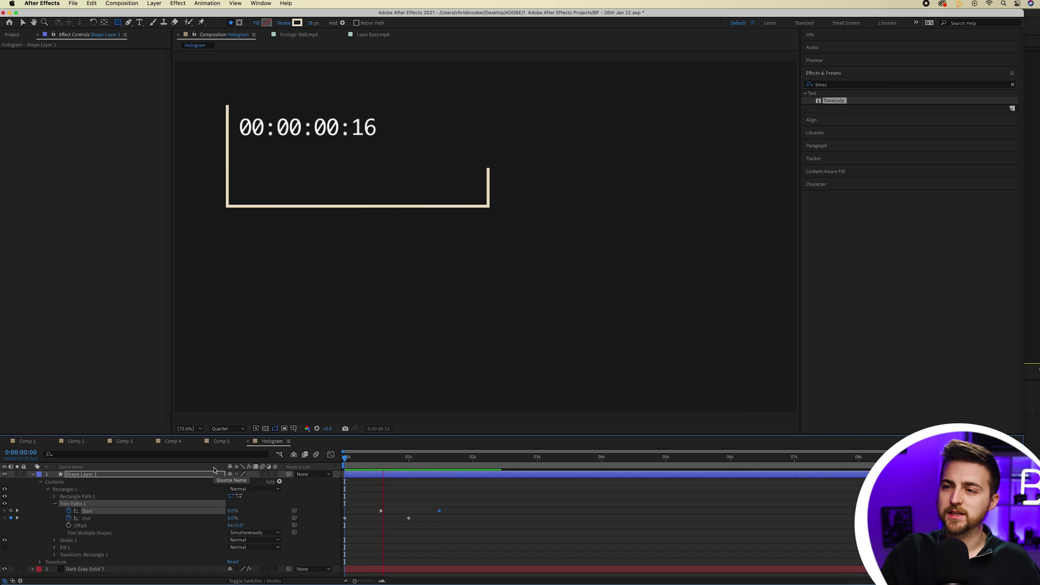
key(space)
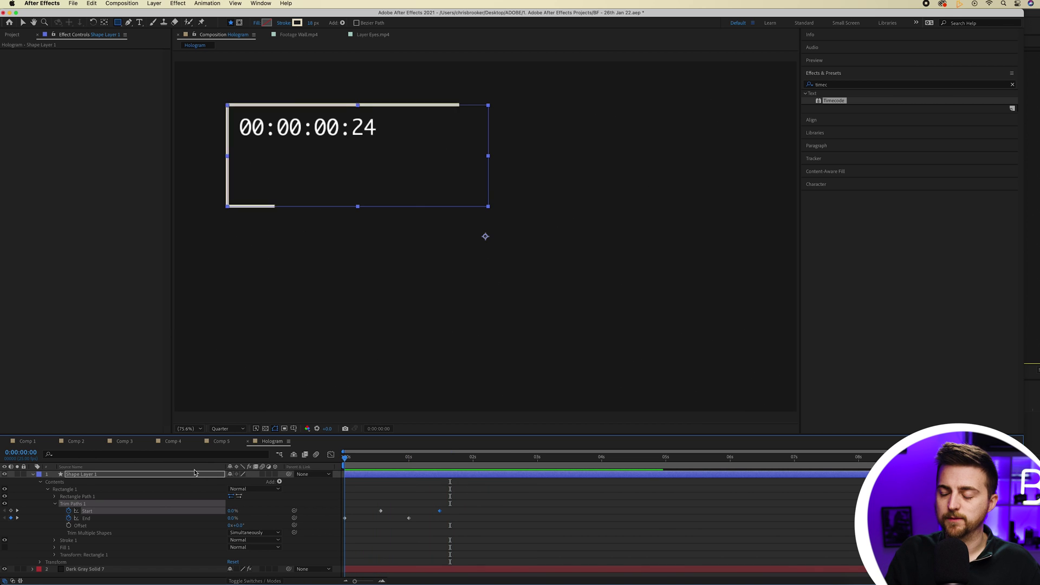
key(space)
- Copy the Trim Paths End keyframes and paste them again at 03:24
drag(456, 529, 311, 520)
drag(446, 536, 312, 520)
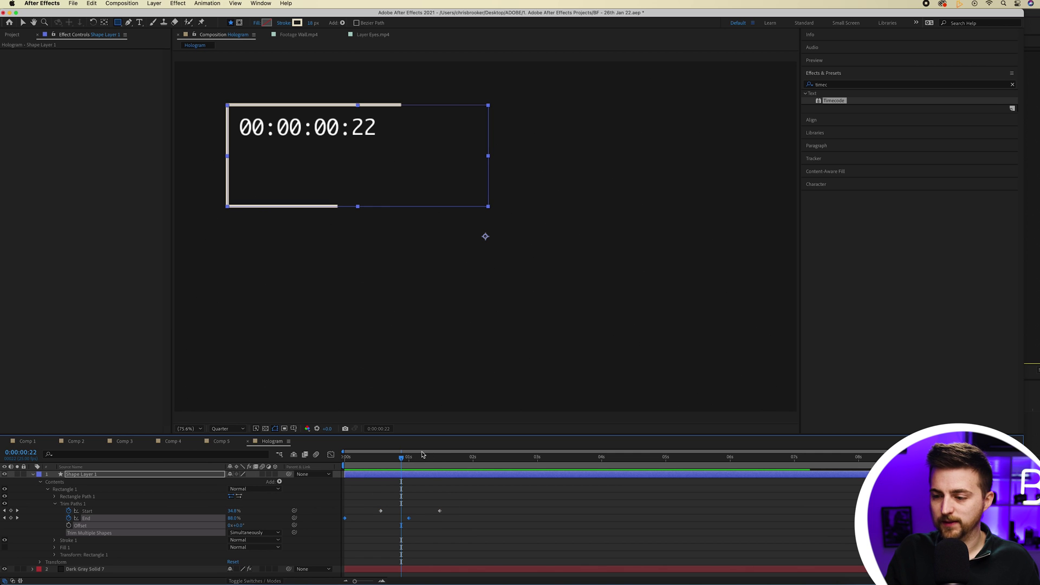
drag(444, 464, 476, 463)
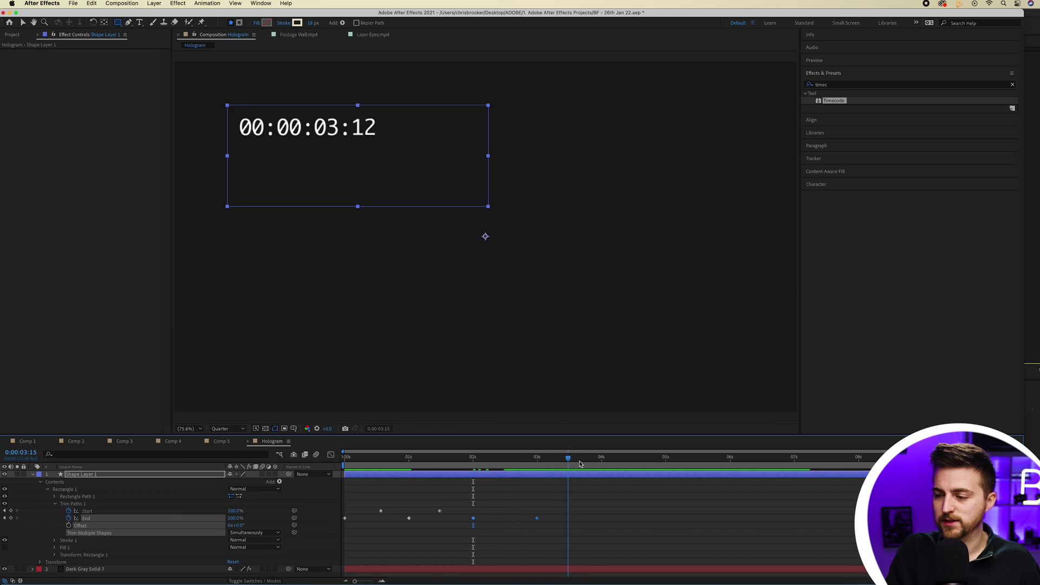
drag(580, 464, 963, 461)
key(cmd+v)
key(cmd+v)
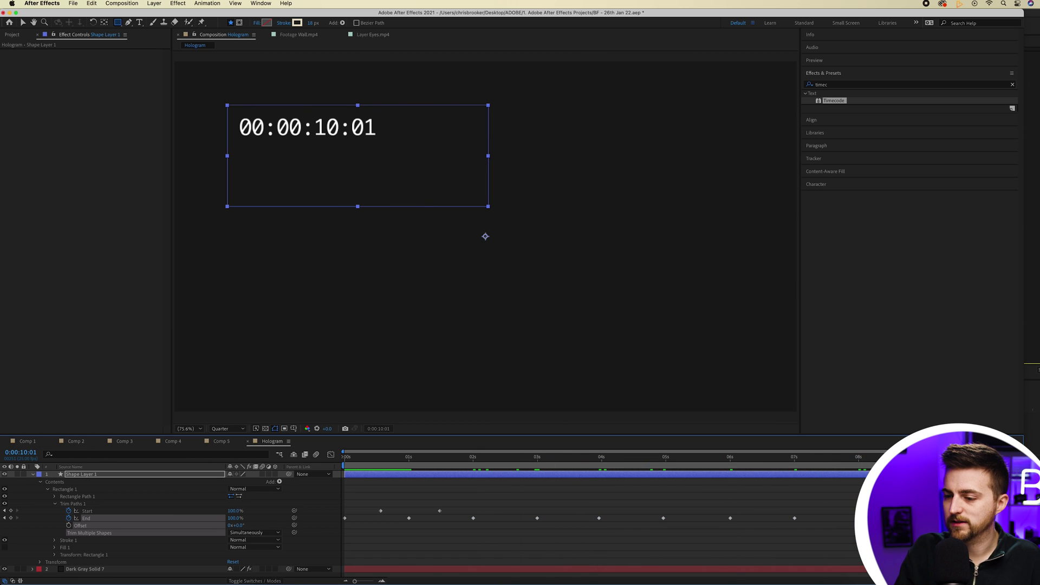
- Paste the Start keyframes at 02:14 and 04:13, then preview the repeating outline
drag(452, 494, 372, 516)
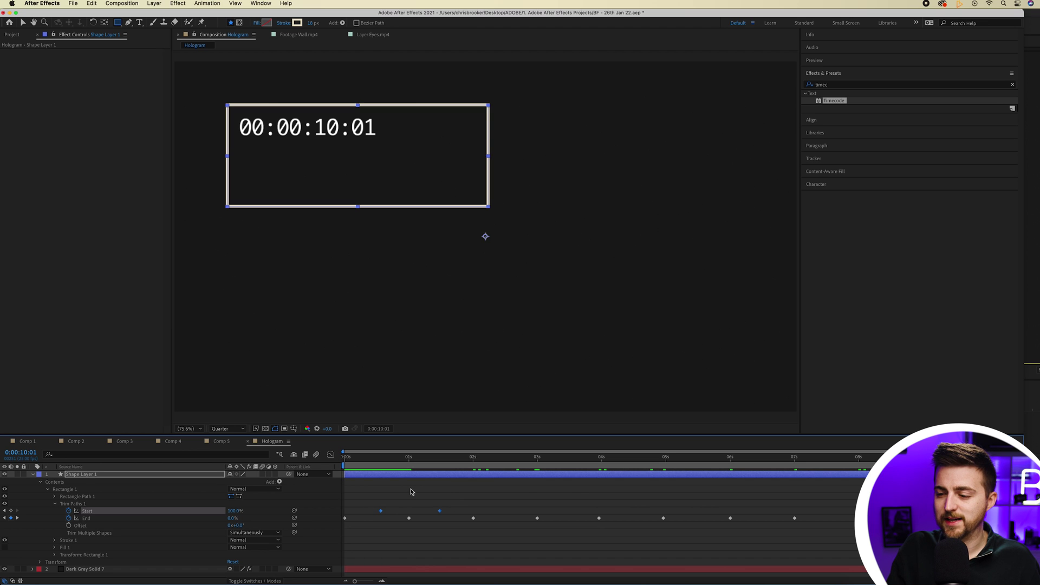
drag(522, 466, 635, 465)
key(super+v)
key(super+v)
drag(757, 458, 766, 458)
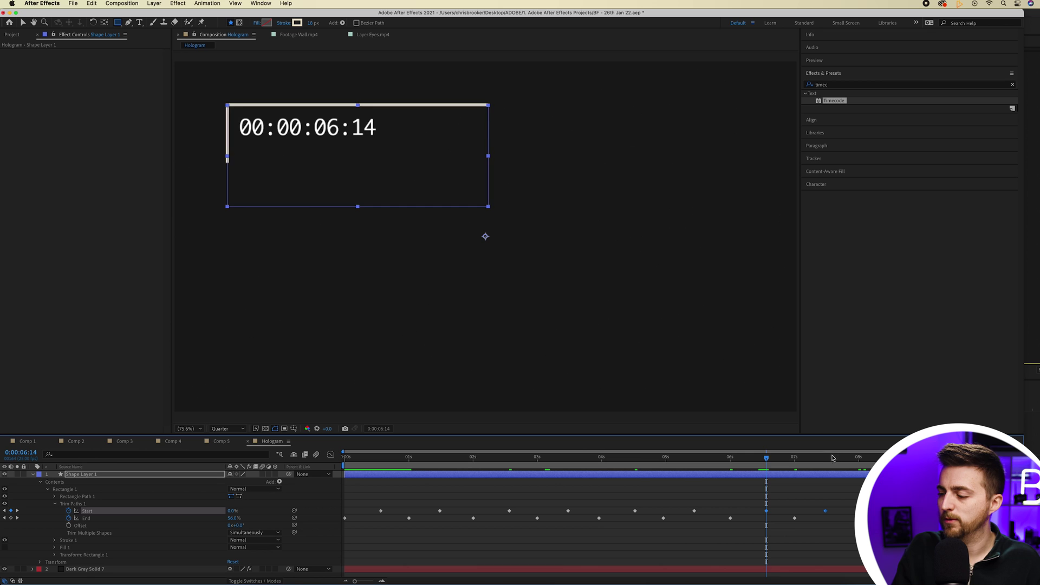
key(super+v)
key(super+v)
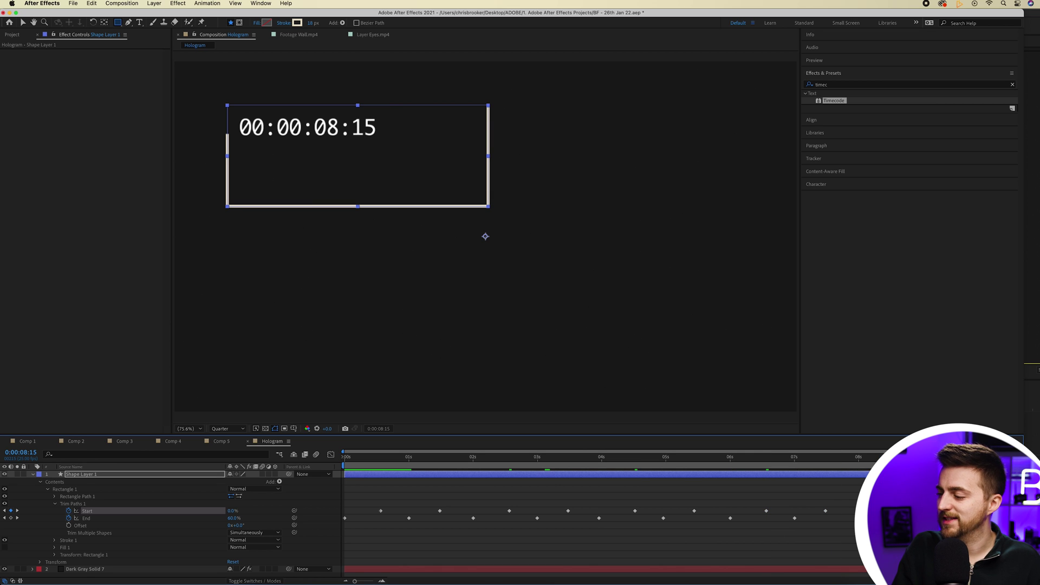
key(space)
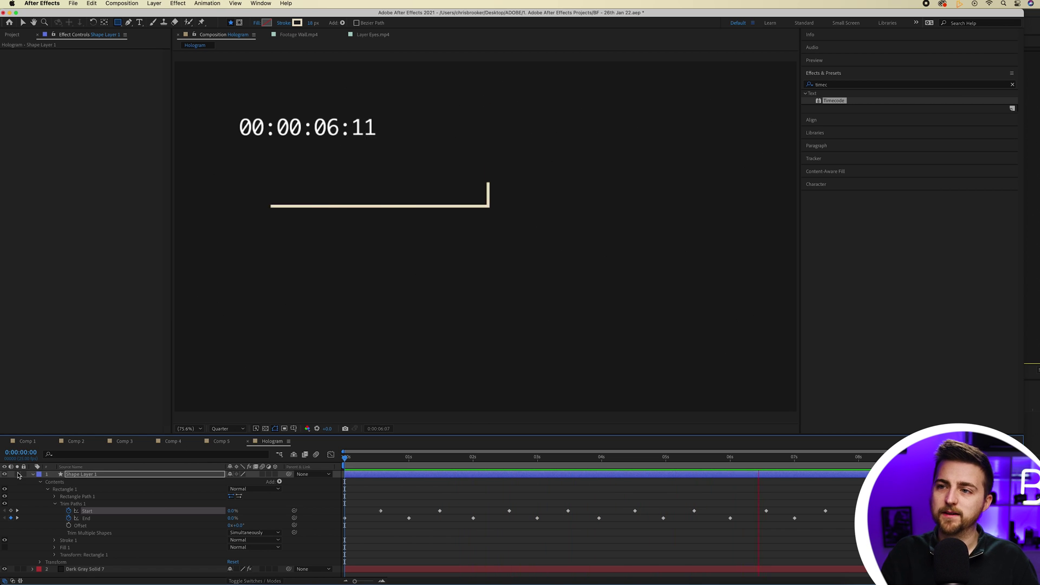
key(space)
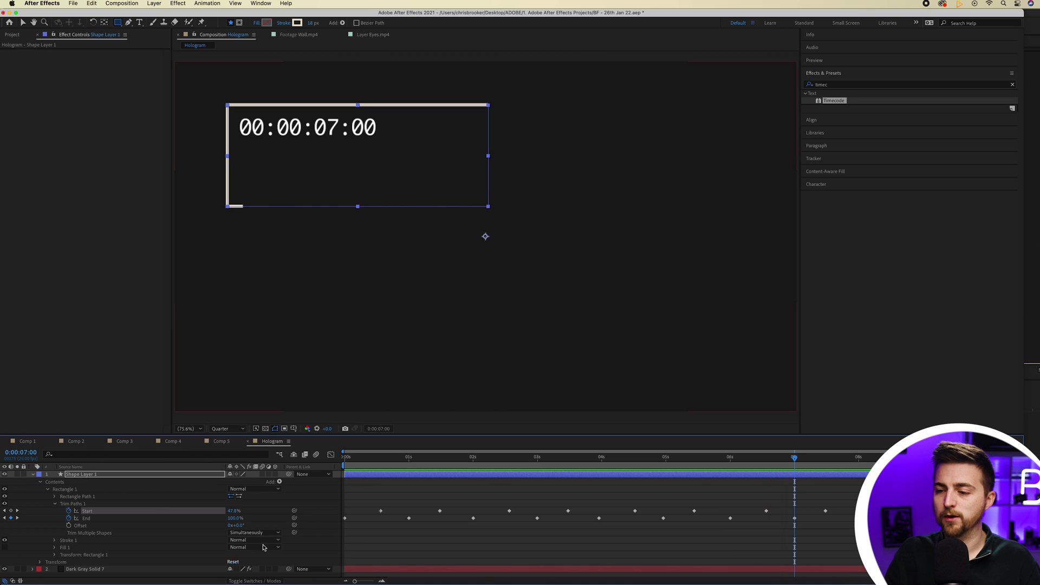
- Duplicate Shape Layer 1, moving the copy lower right and reshaping it into a wide, short box
click(49, 476)
click(37, 474)
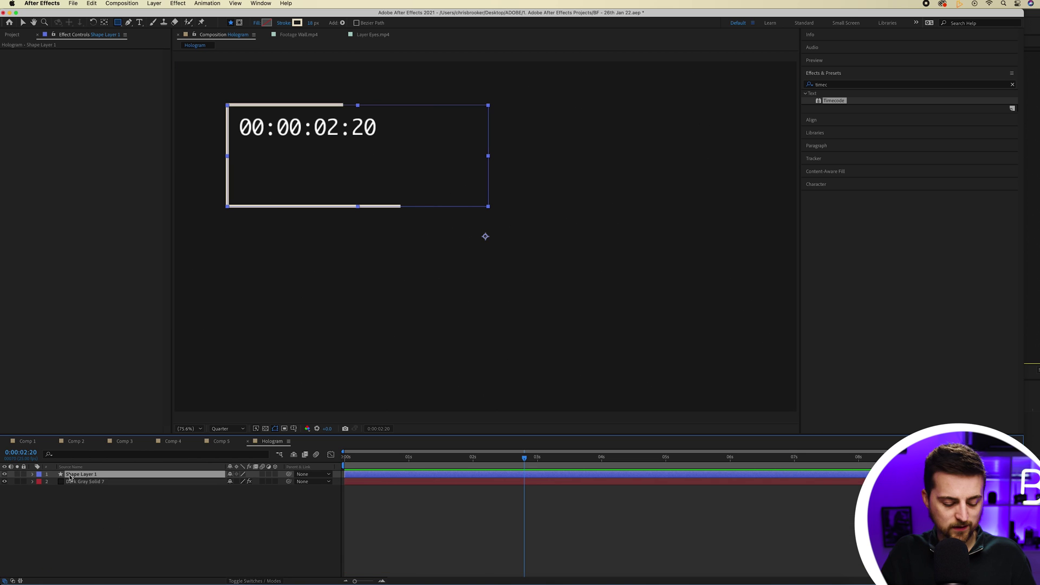
key(super+d)
key(v)
drag(382, 191, 509, 248)
drag(613, 271, 407, 220)
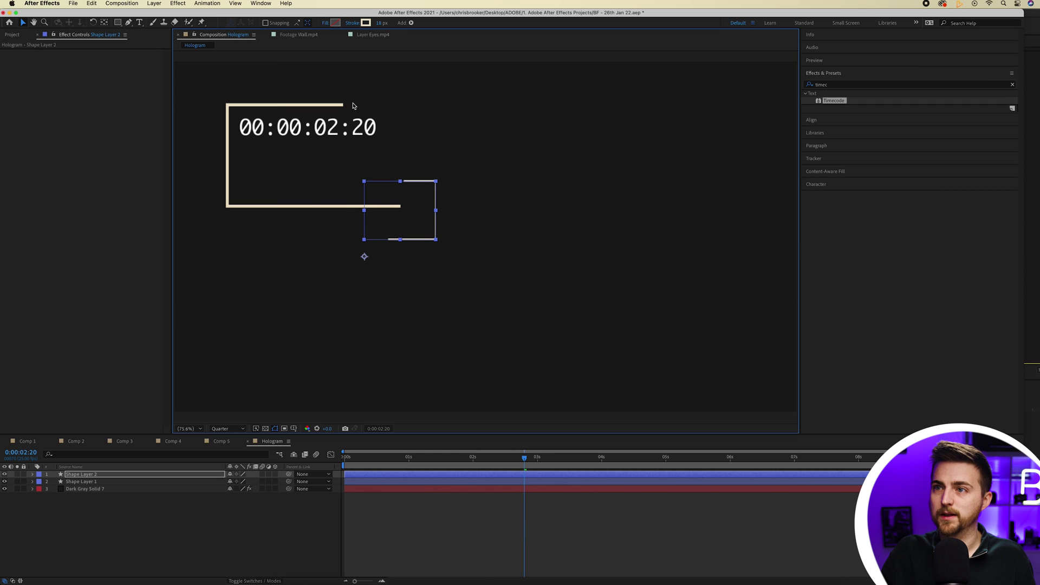
- Give the copy a teal stroke thickened to 66 px, previewing the result
click(367, 24)
drag(500, 259, 501, 306)
drag(438, 288, 438, 267)
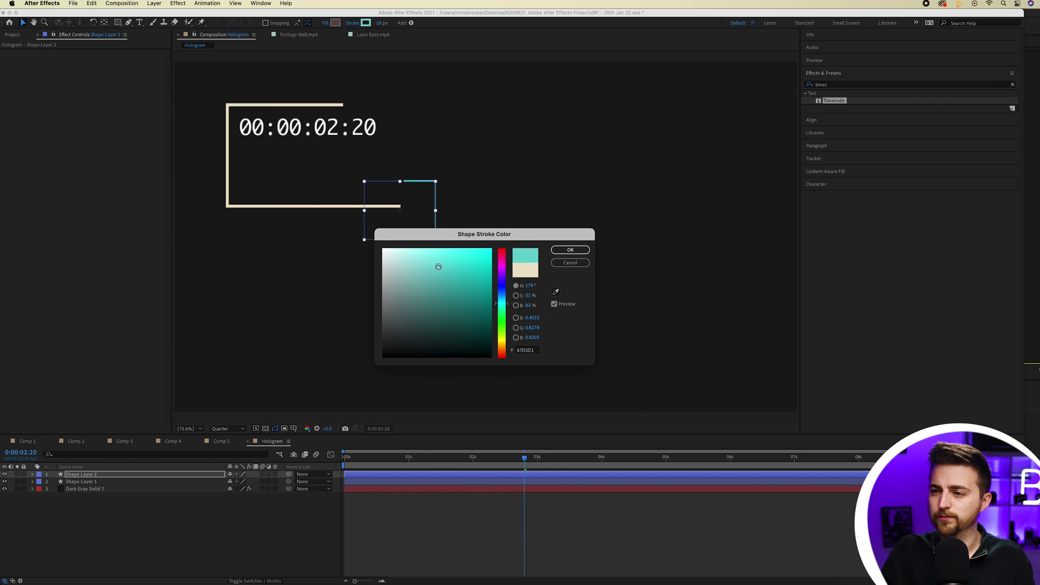
click(570, 250)
key(space)
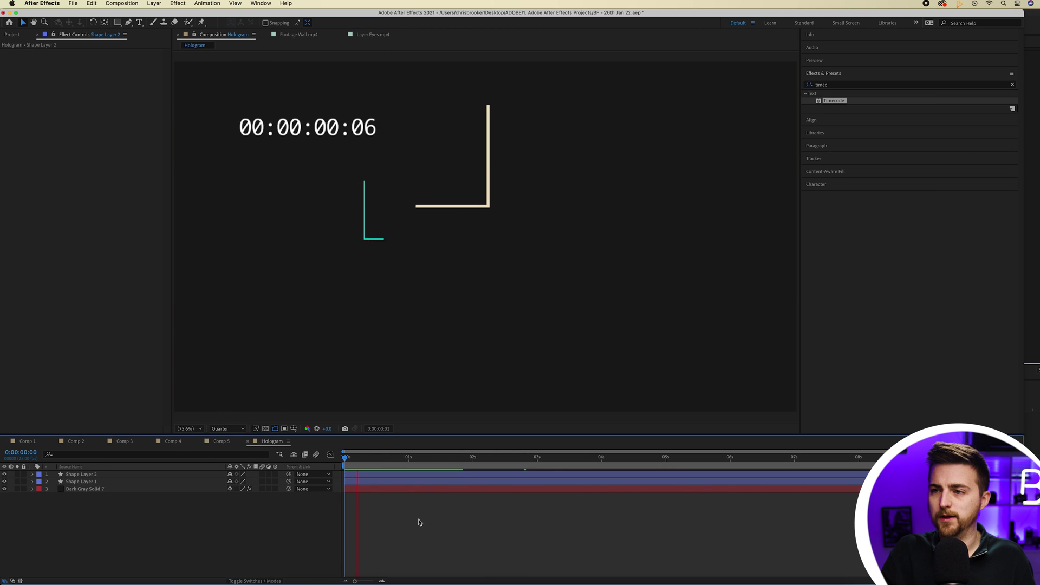
key(space)
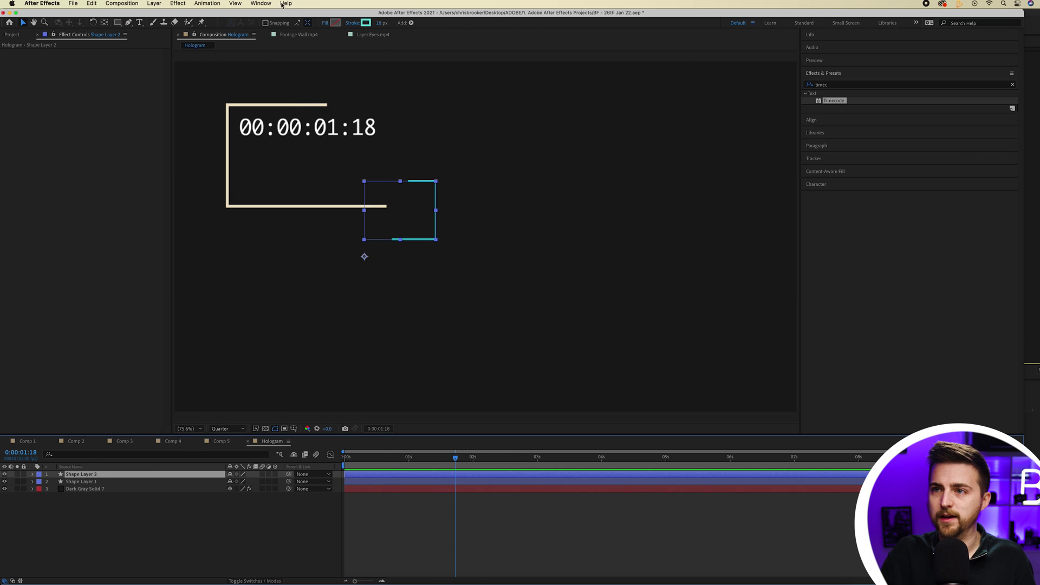
drag(378, 24, 400, 22)
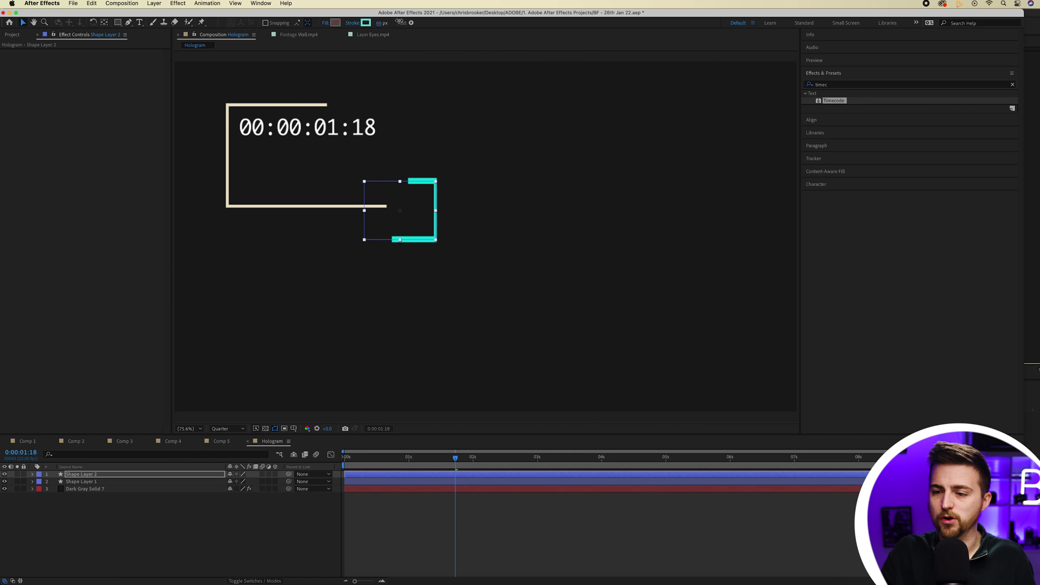
click(367, 204)
key(space)
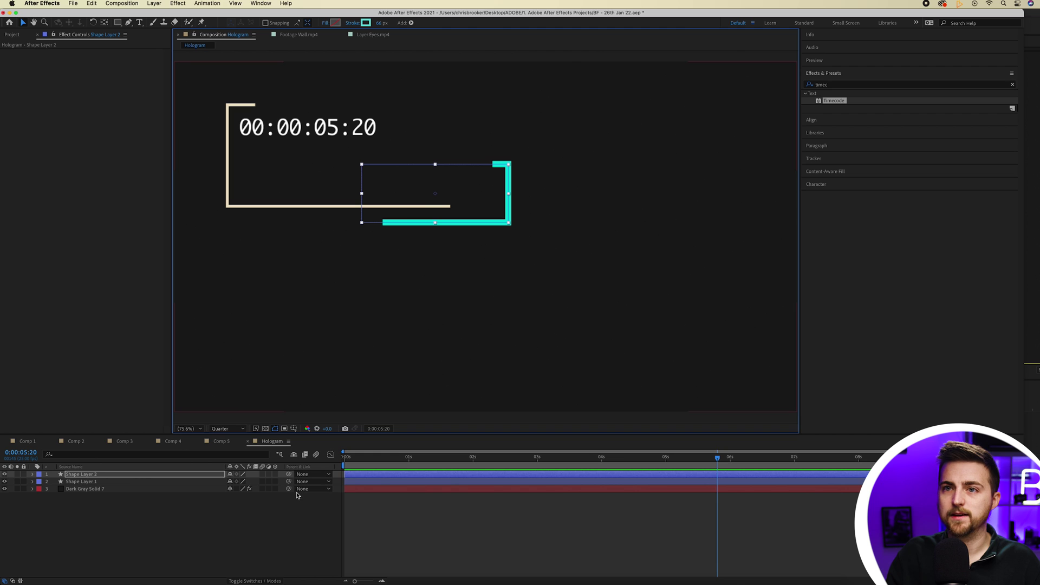
- Draw a circle right of the outlines with the Ellipse tool and add Trim Paths to it
click(286, 509)
drag(118, 26, 142, 47)
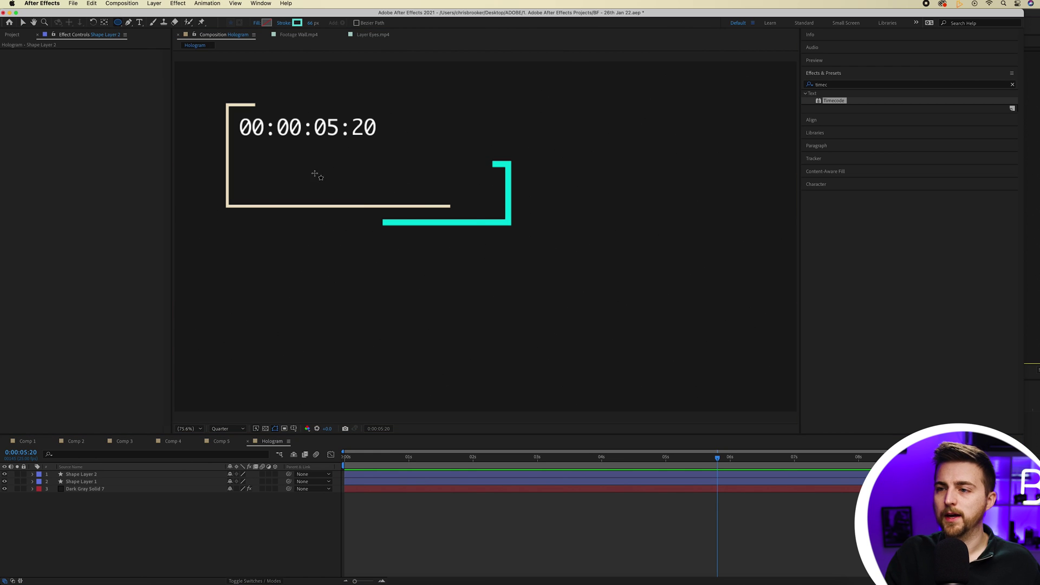
drag(551, 221, 614, 283)
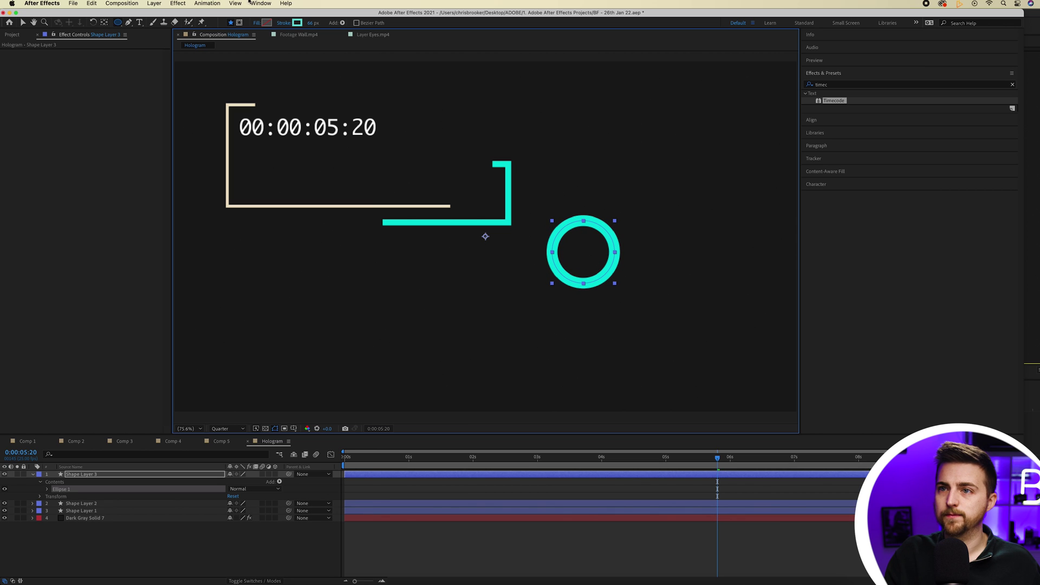
click(279, 481)
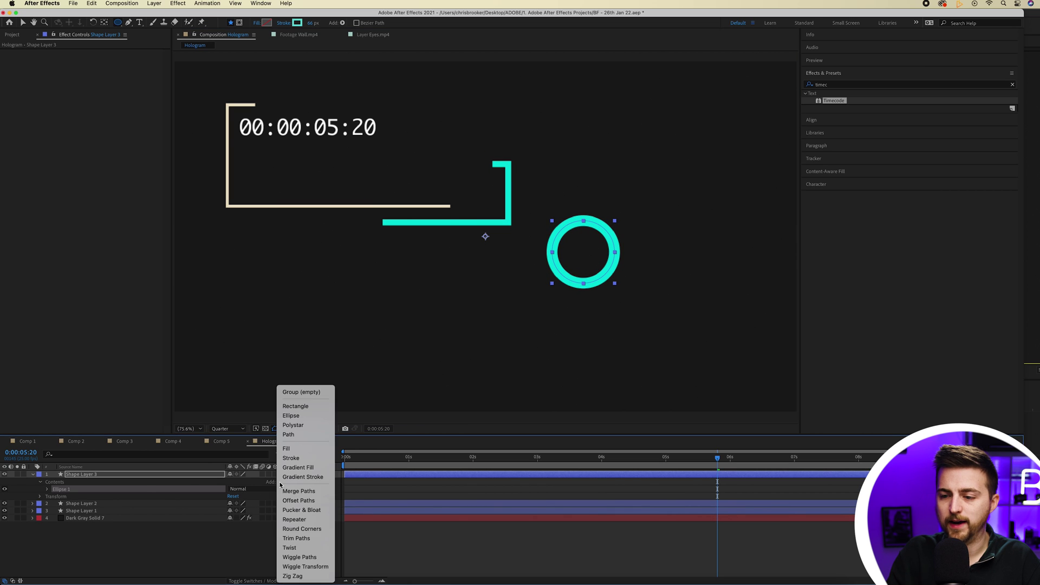
click(296, 538)
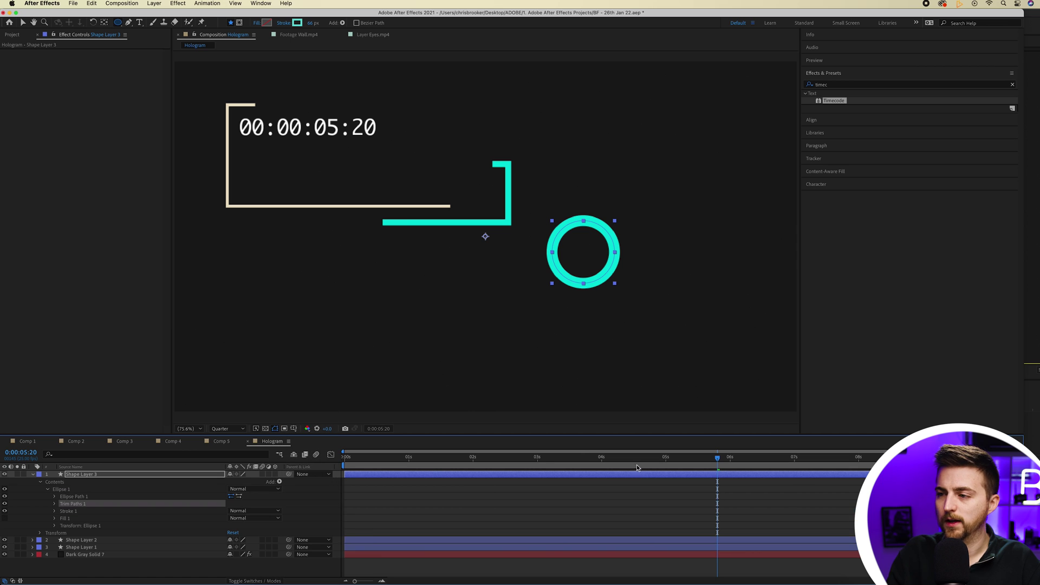
- Keyframe Trim Paths End at 0% at the start and 100% at 01:24
key(Home)
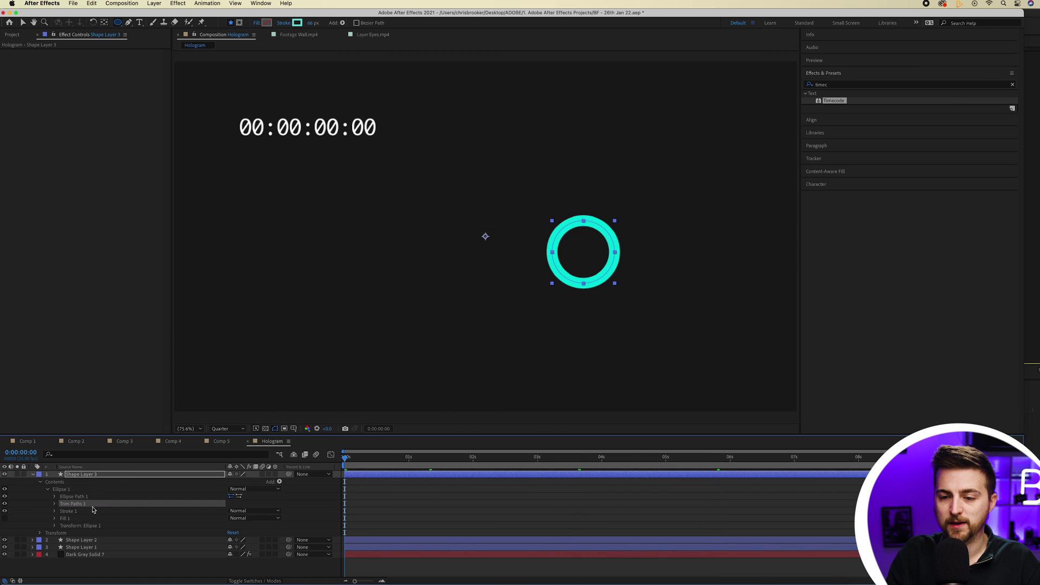
click(54, 504)
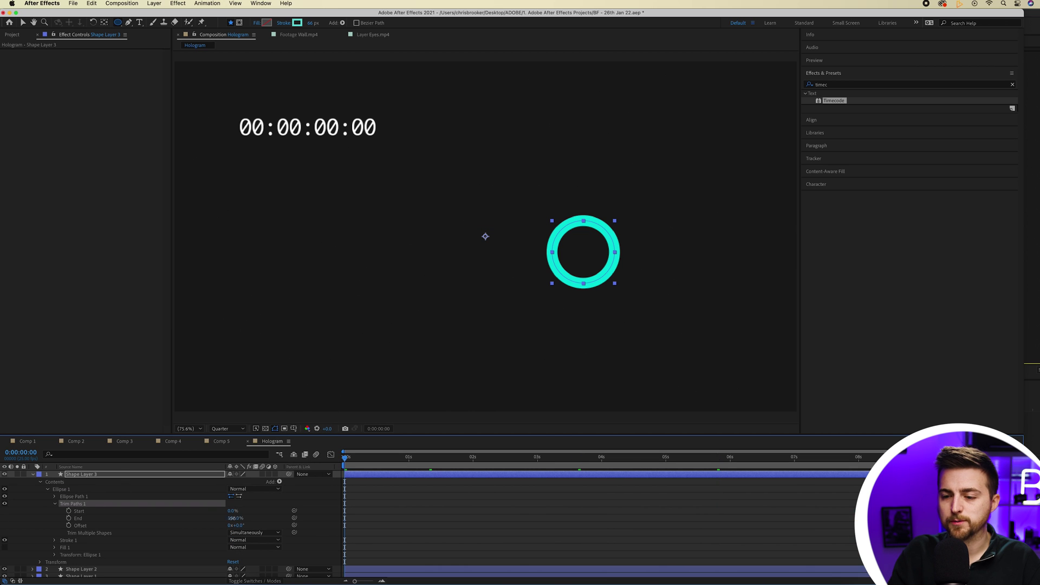
drag(233, 517, 157, 518)
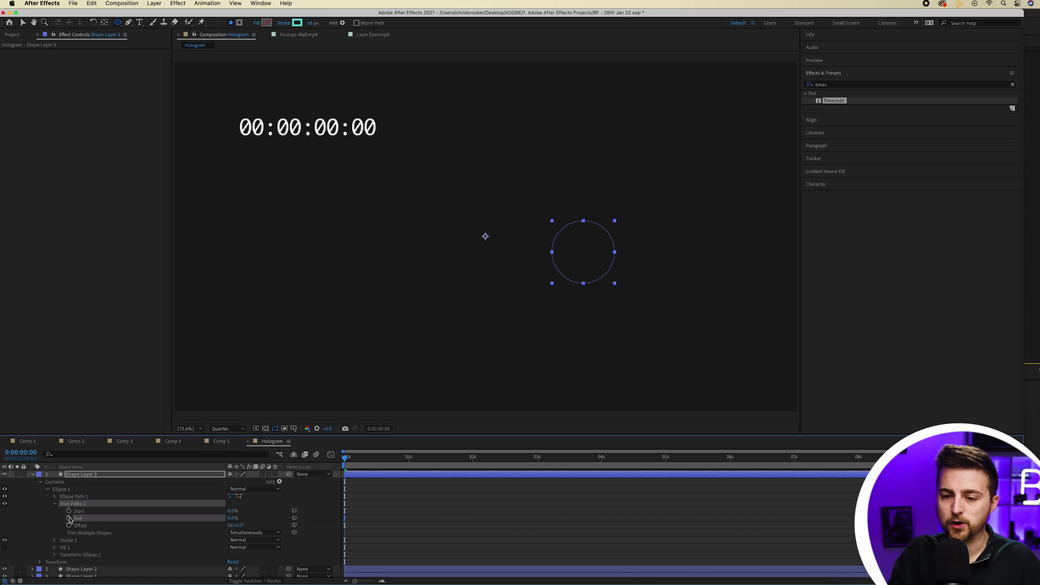
click(69, 517)
drag(399, 460, 471, 459)
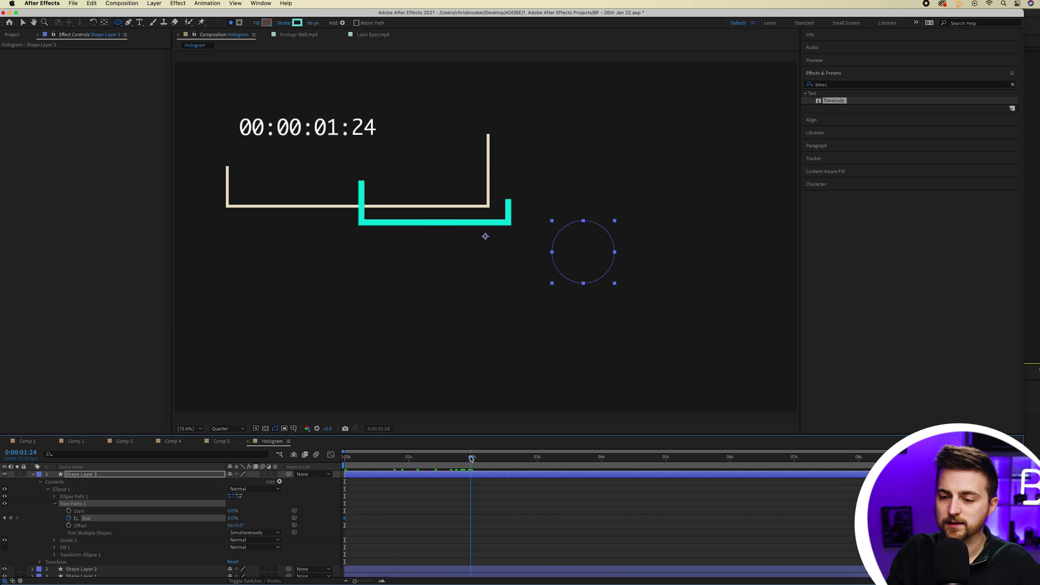
drag(232, 519, 398, 513)
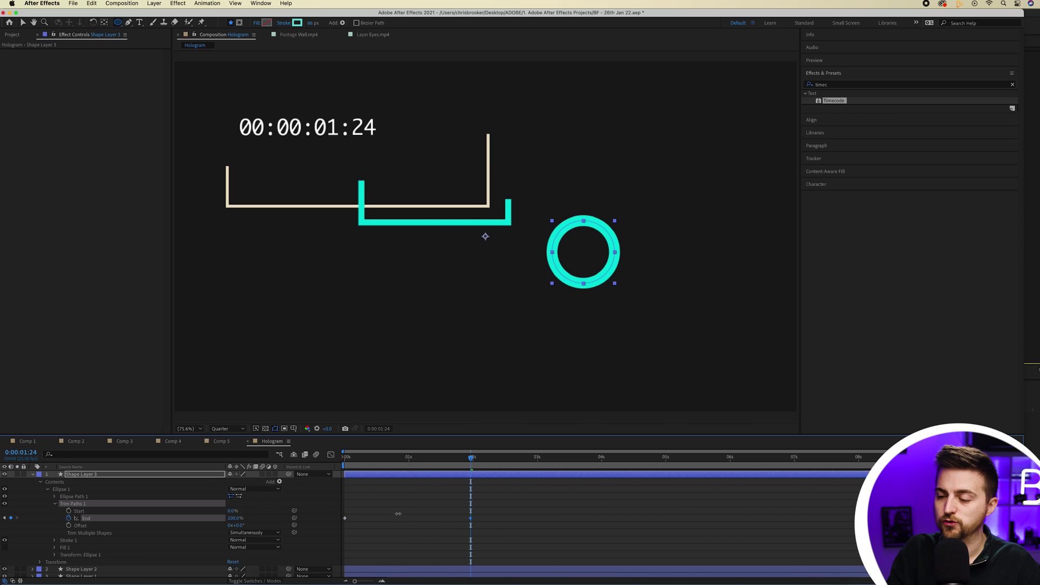
- Add End keyframes at 04:01 (0%), 06:00 (100%) and 08:01 (0%), then preview
click(604, 460)
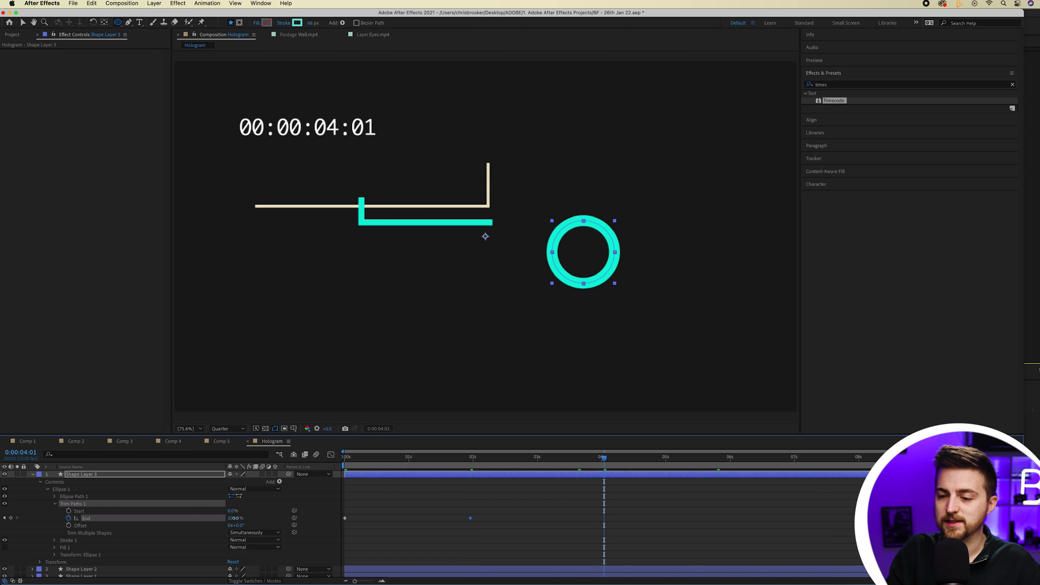
drag(234, 518, 271, 518)
click(730, 459)
click(861, 458)
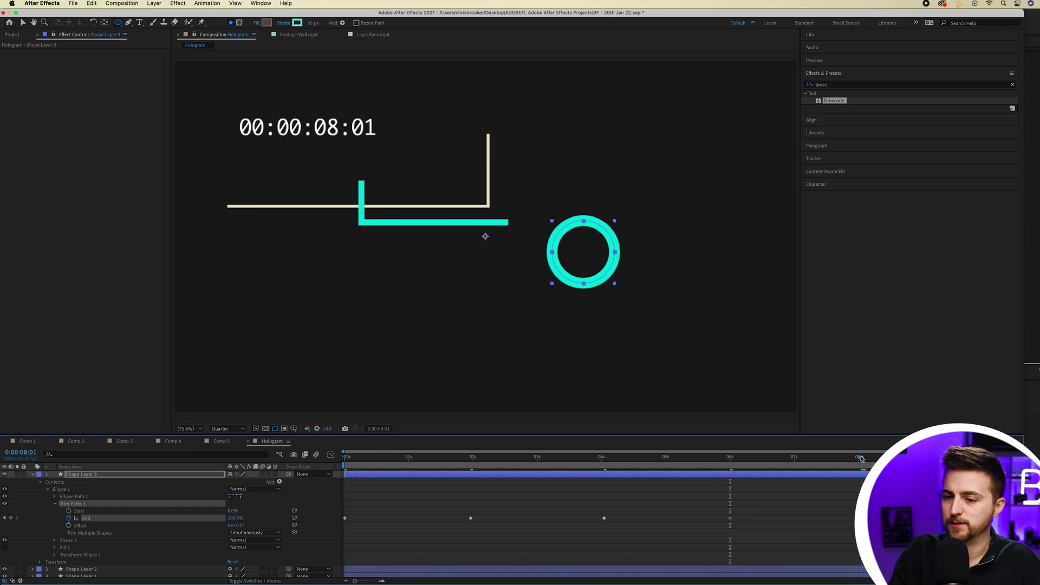
text(0)
key(Return)
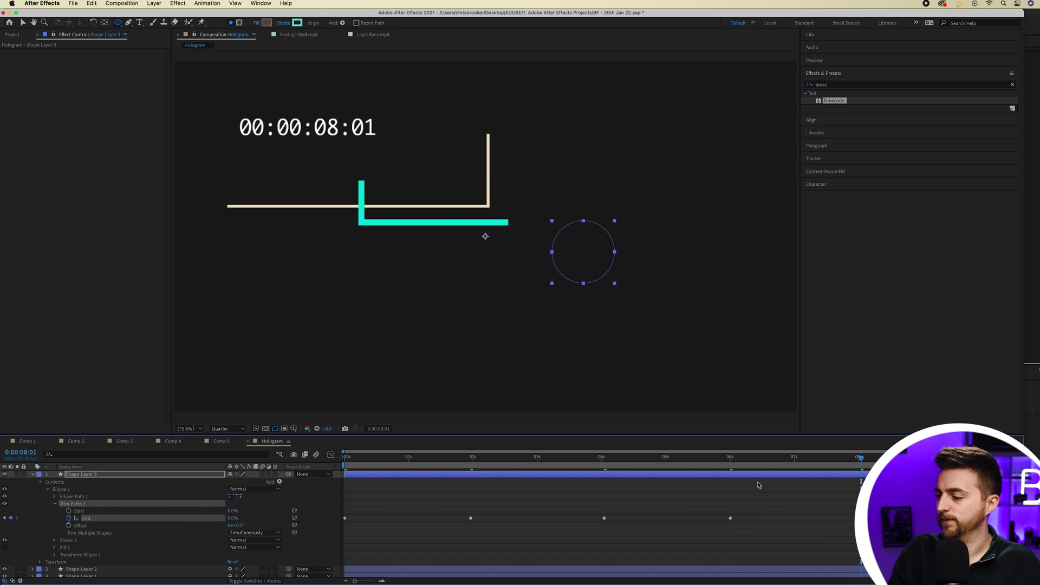
key(space)
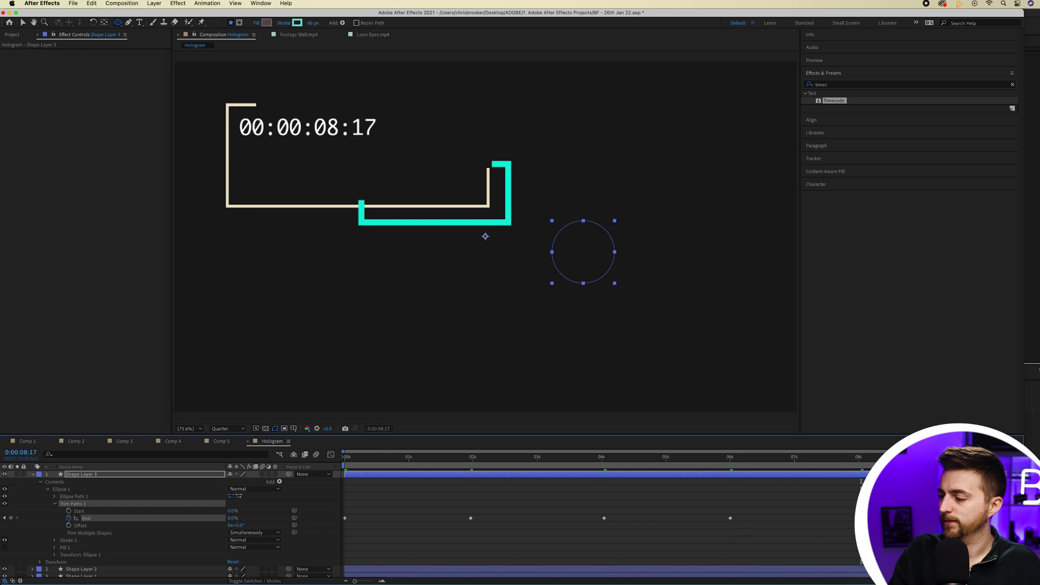
- Change the ring's stroke colour to lime yellow
click(56, 541)
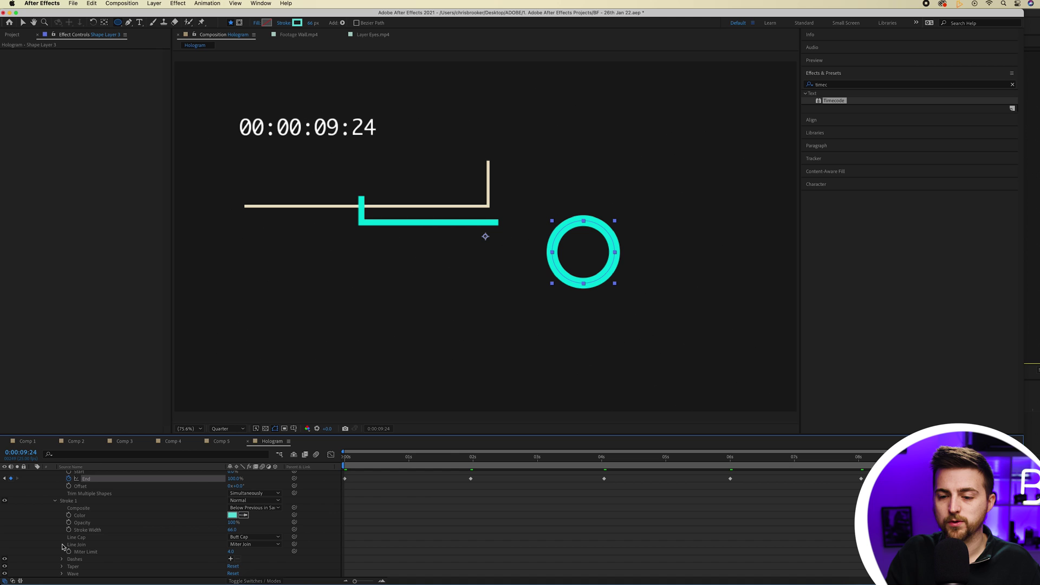
click(233, 515)
drag(502, 320, 506, 337)
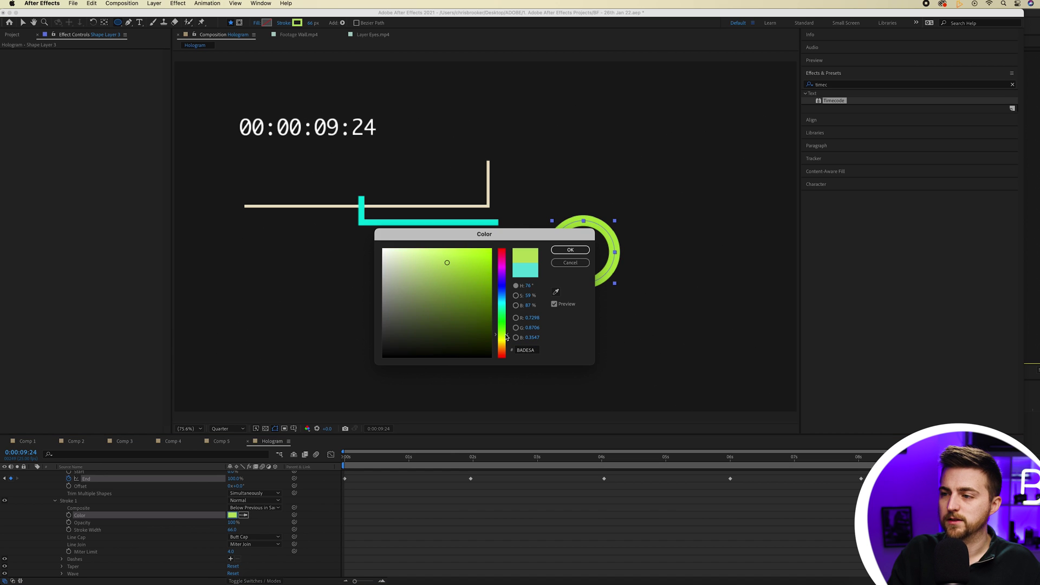
click(499, 339)
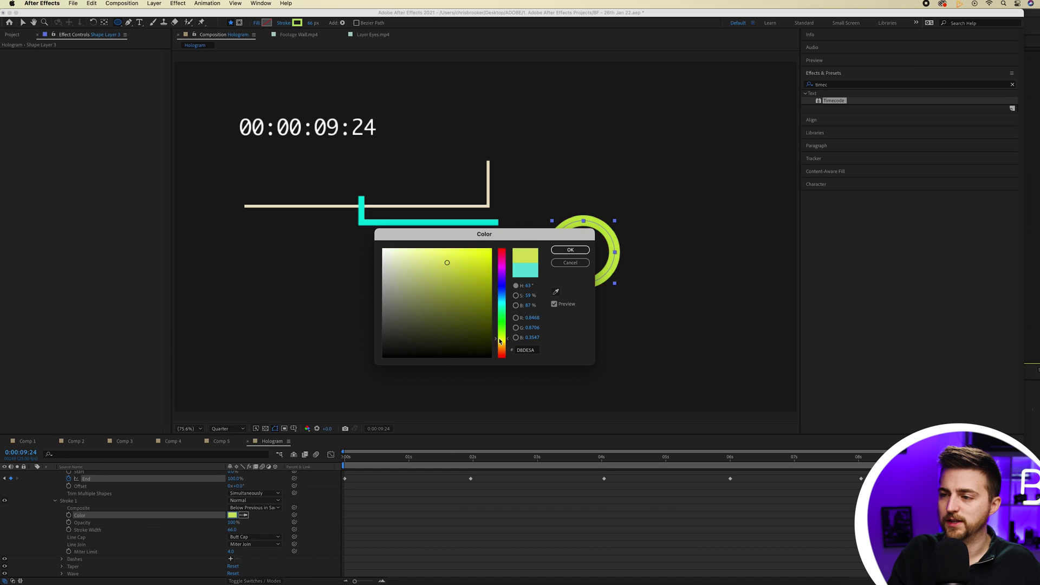
click(569, 250)
- Set the stroke width to 244 and add dashes to form chunky wedges, then preview
click(79, 538)
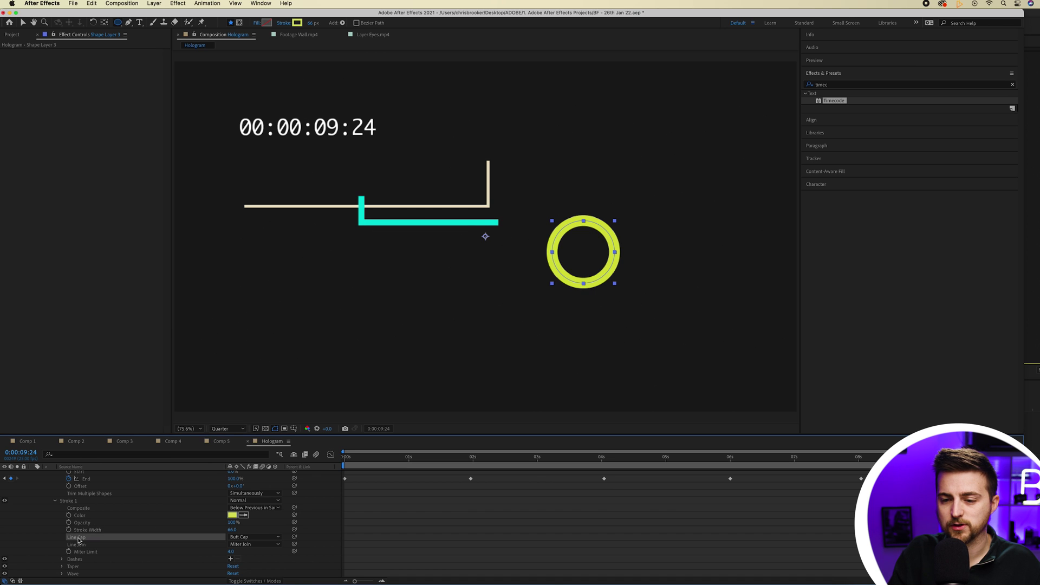
click(83, 530)
drag(234, 532, 280, 544)
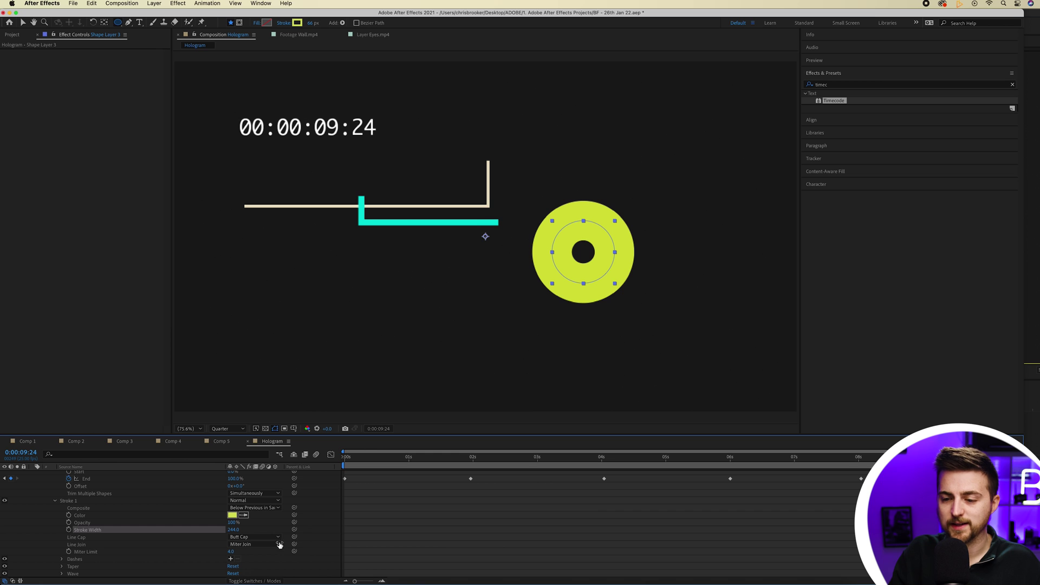
click(231, 559)
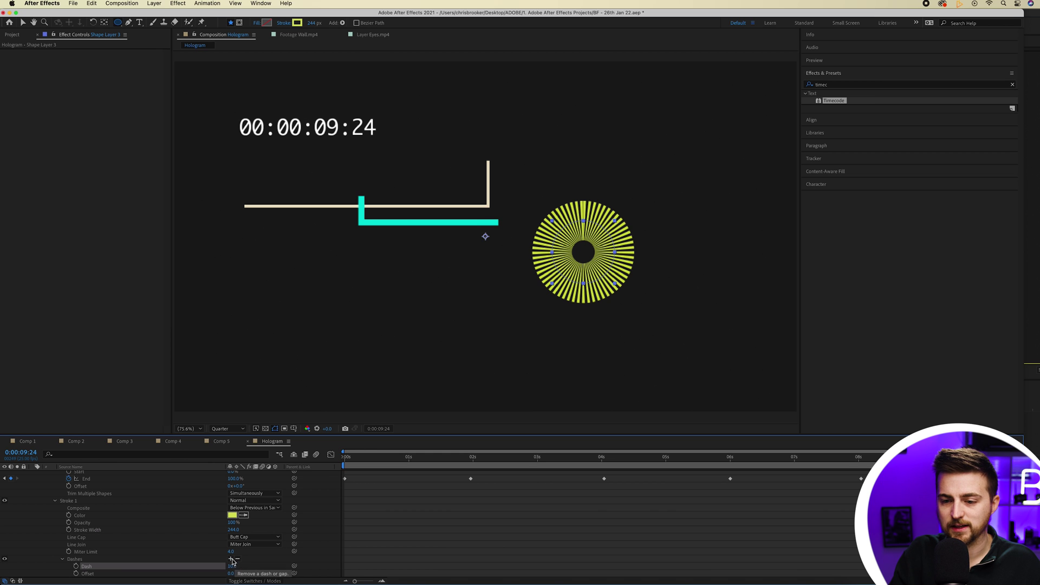
scroll(200, 564, down, 2)
drag(232, 536, 256, 535)
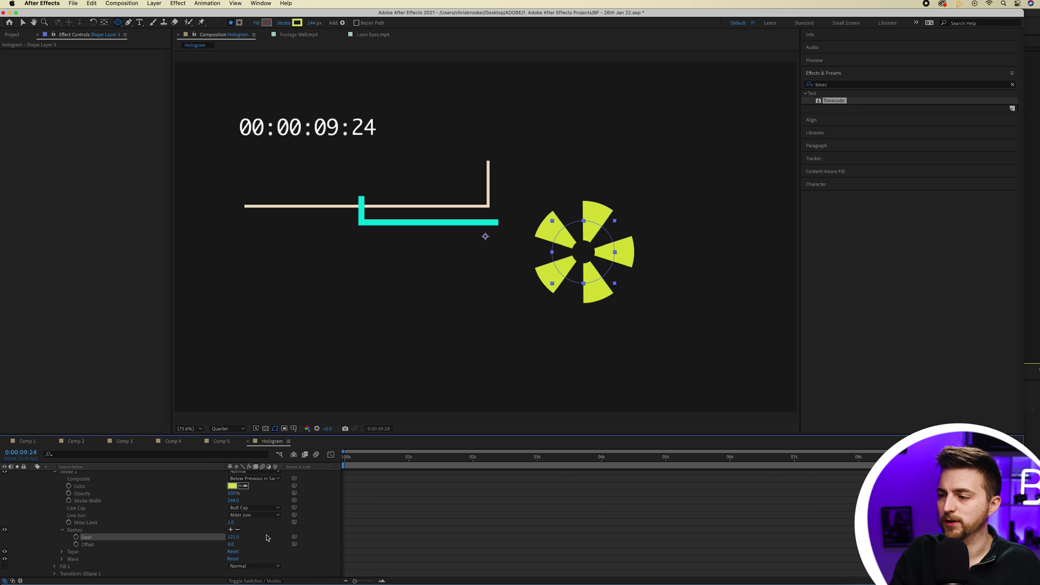
click(666, 524)
key(space)
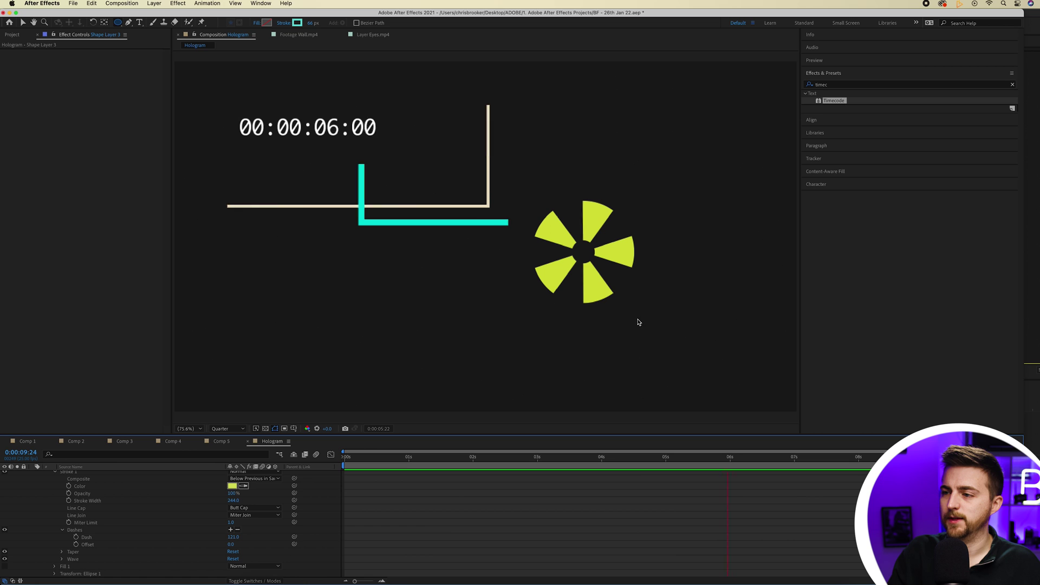
- Stop the preview and move the yellow pinwheel to the left at 01:17
key(space)
click(482, 235)
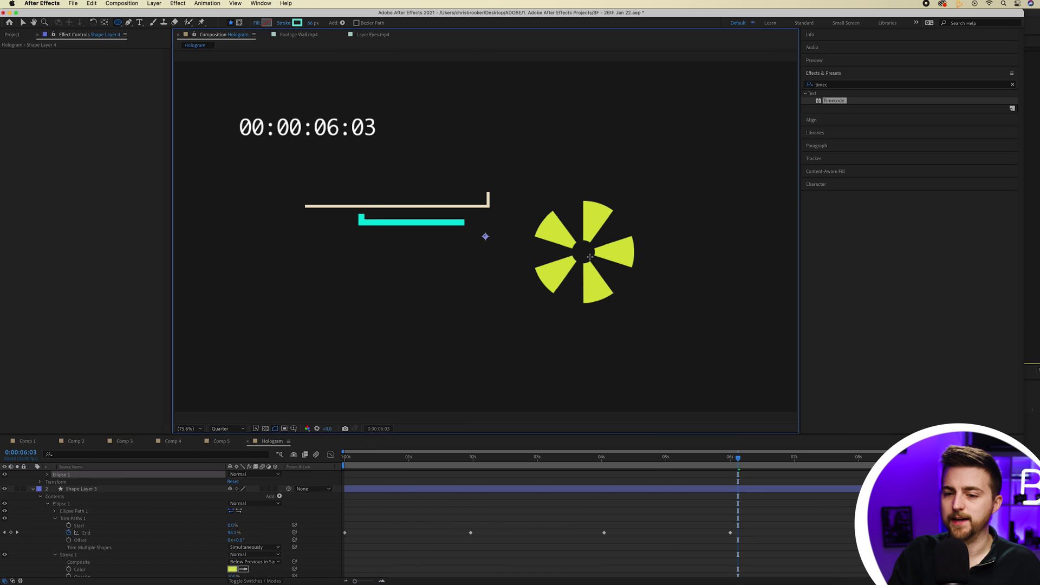
scroll(456, 547, up, 3)
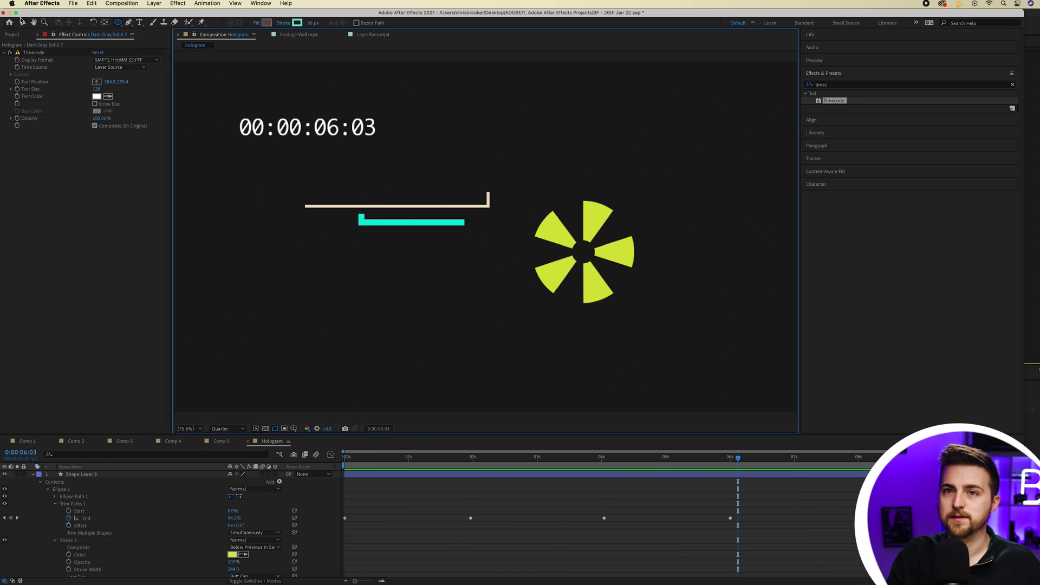
click(23, 22)
drag(459, 455, 454, 455)
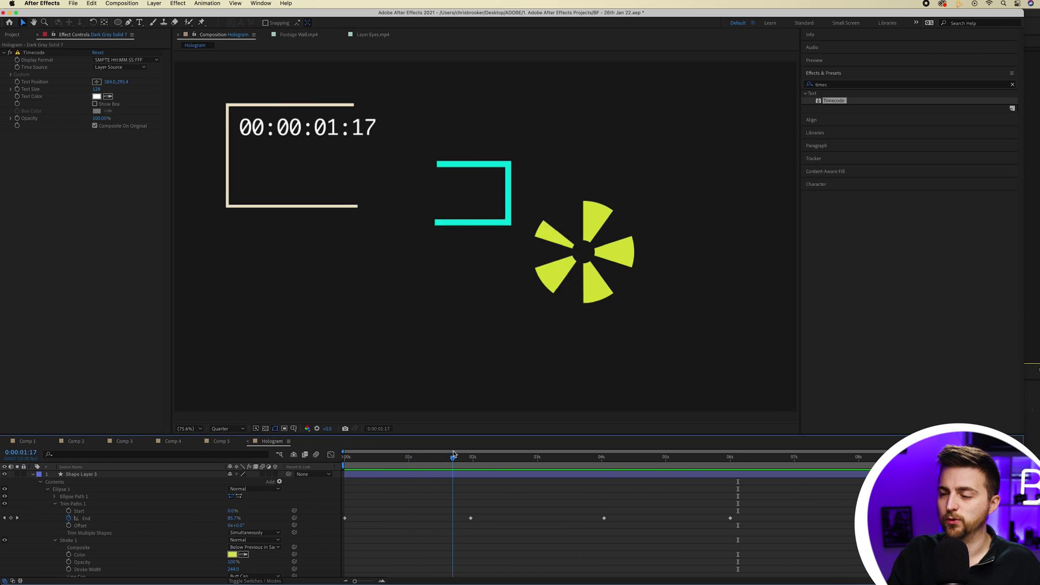
drag(576, 260, 269, 295)
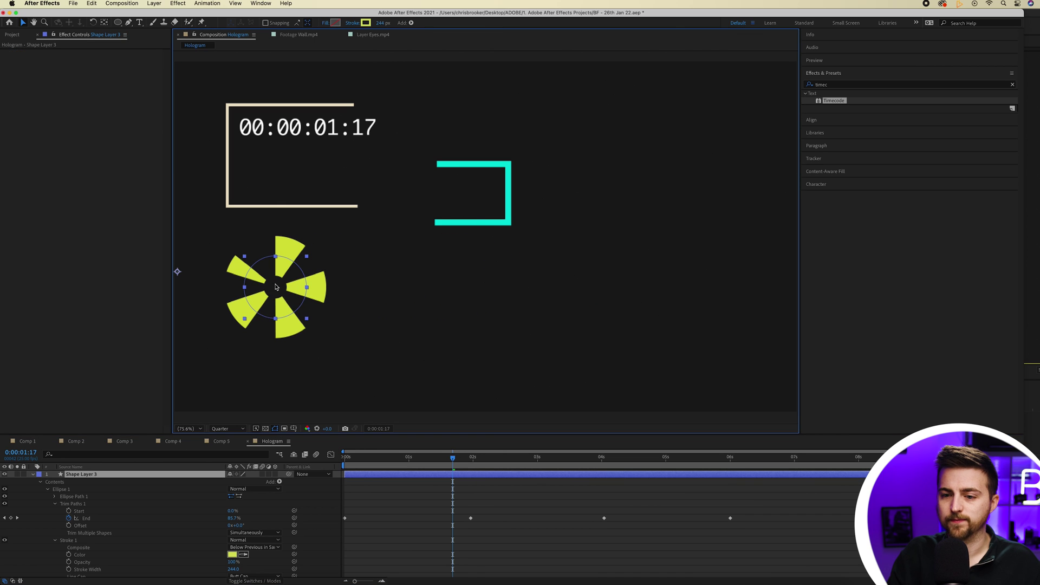
- Duplicate the pinwheel layer with Cmd+D and move the copy to the right
click(102, 475)
key(super+d)
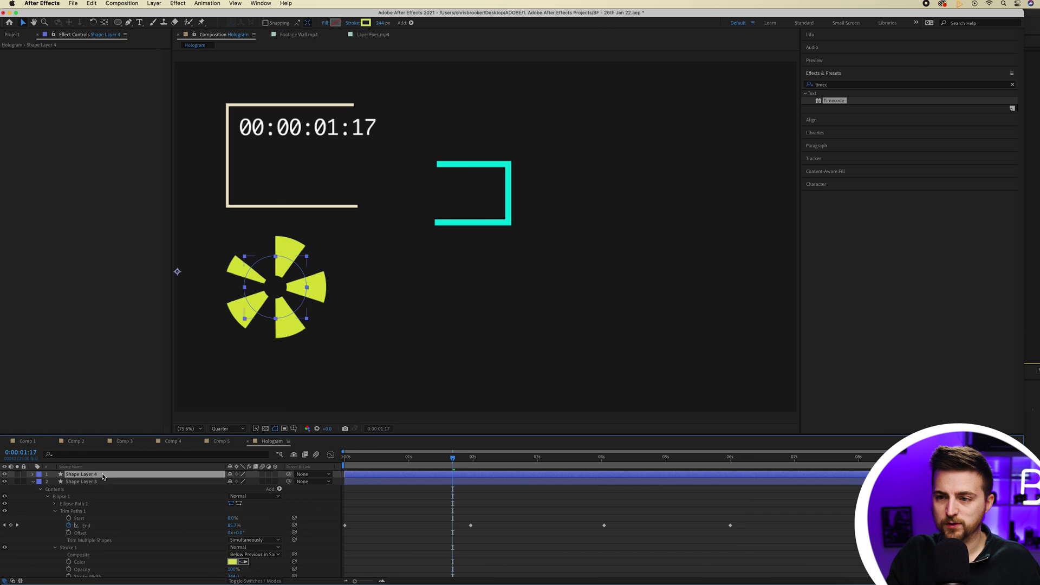
drag(287, 293, 401, 292)
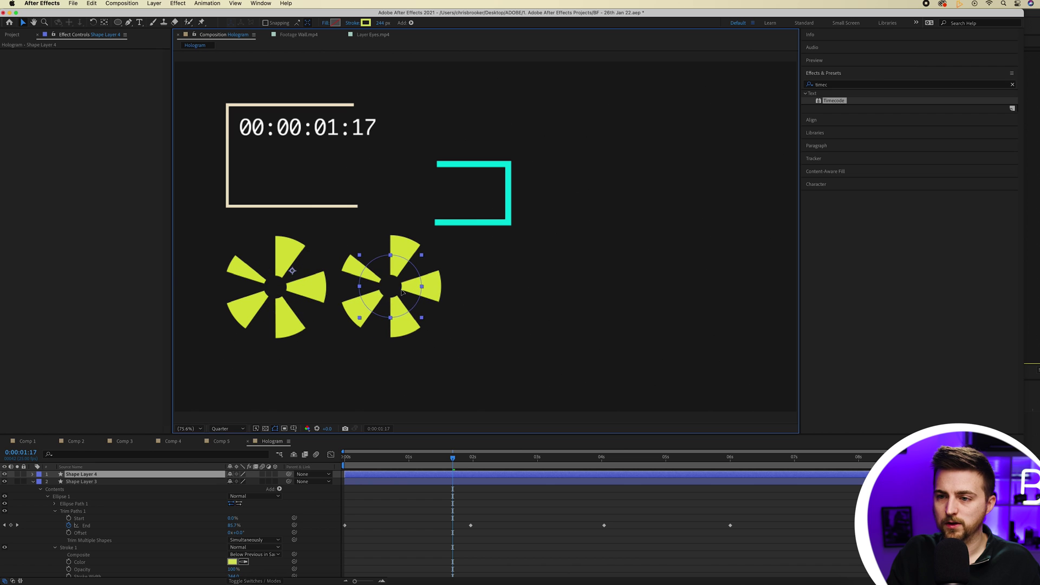
- Recolour the left pinwheel's stroke pink
click(290, 297)
click(233, 561)
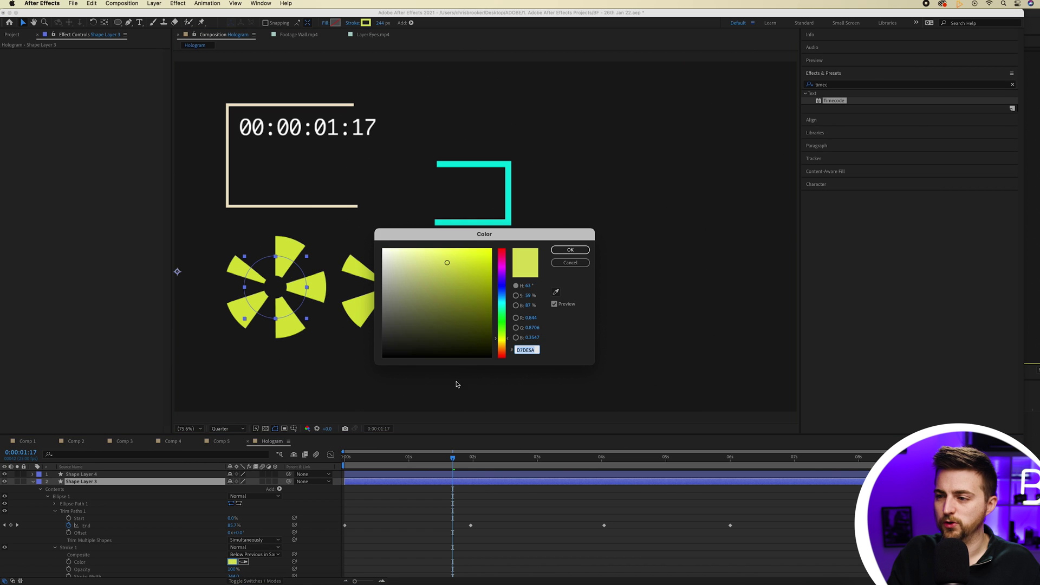
drag(505, 279, 505, 259)
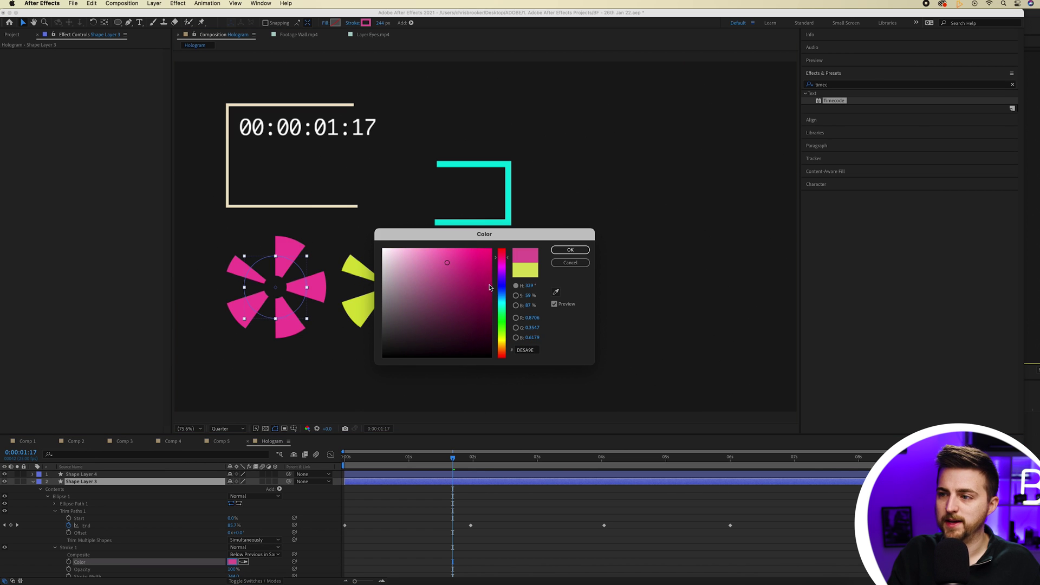
click(570, 250)
- Remove the dashes from the pink stroke and preview the animation
scroll(200, 530, down, 3)
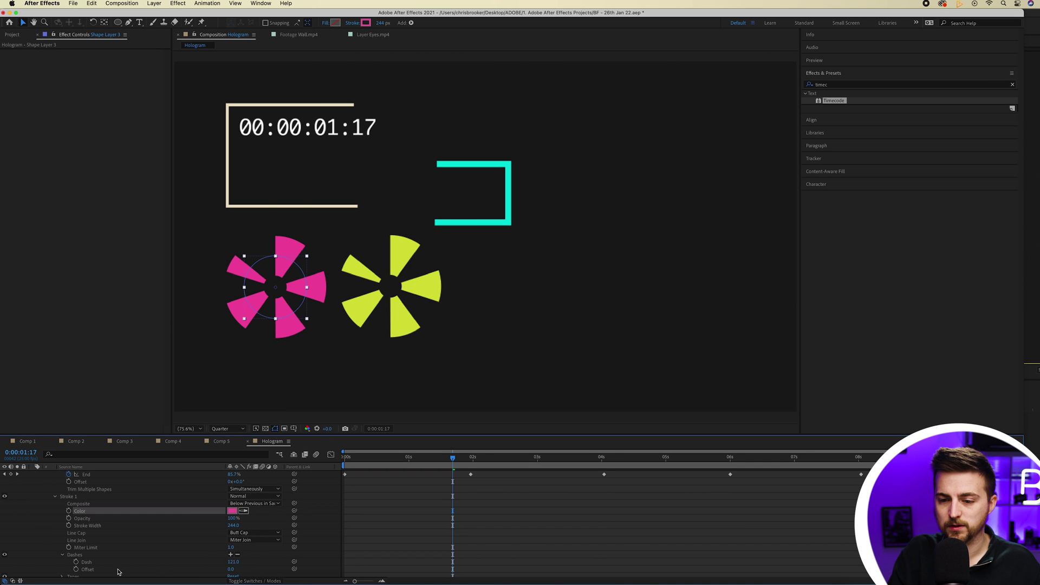
scroll(130, 563, down, 3)
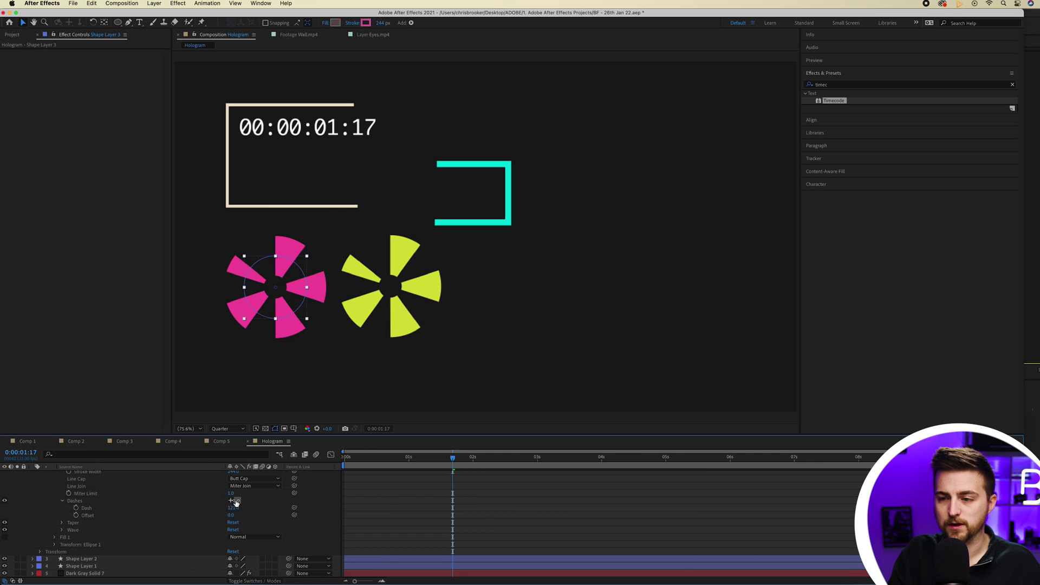
click(236, 501)
key(space)
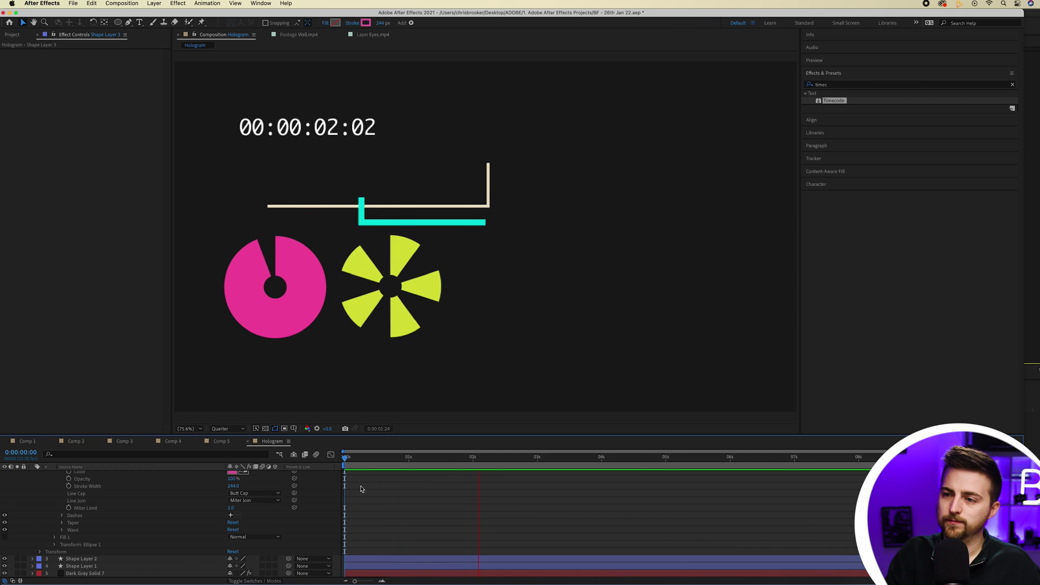
key(space)
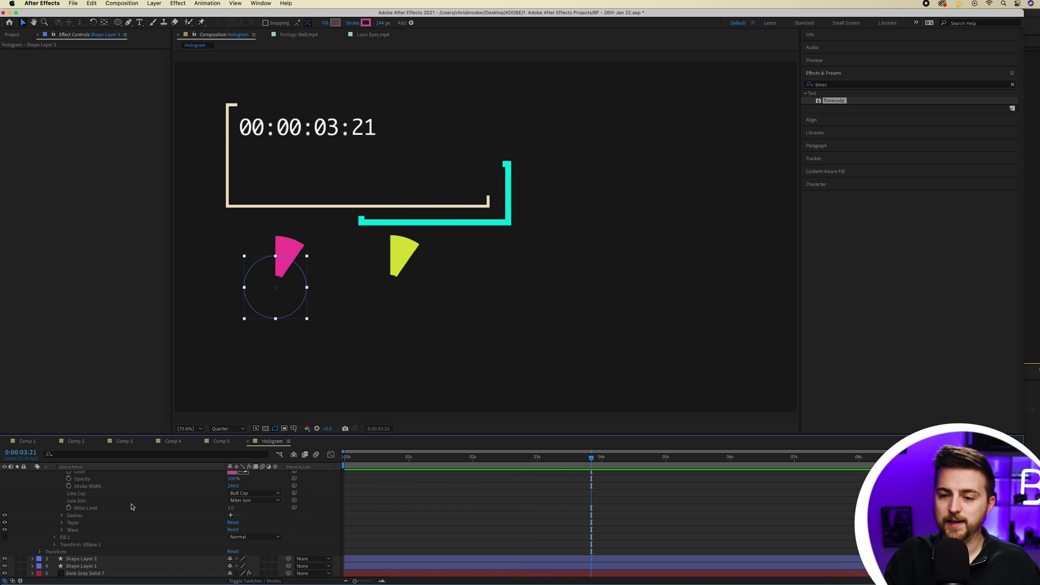
- Duplicate the pink shape layer and place the copy on the right
scroll(109, 514, up, 5)
click(78, 482)
key(super+d)
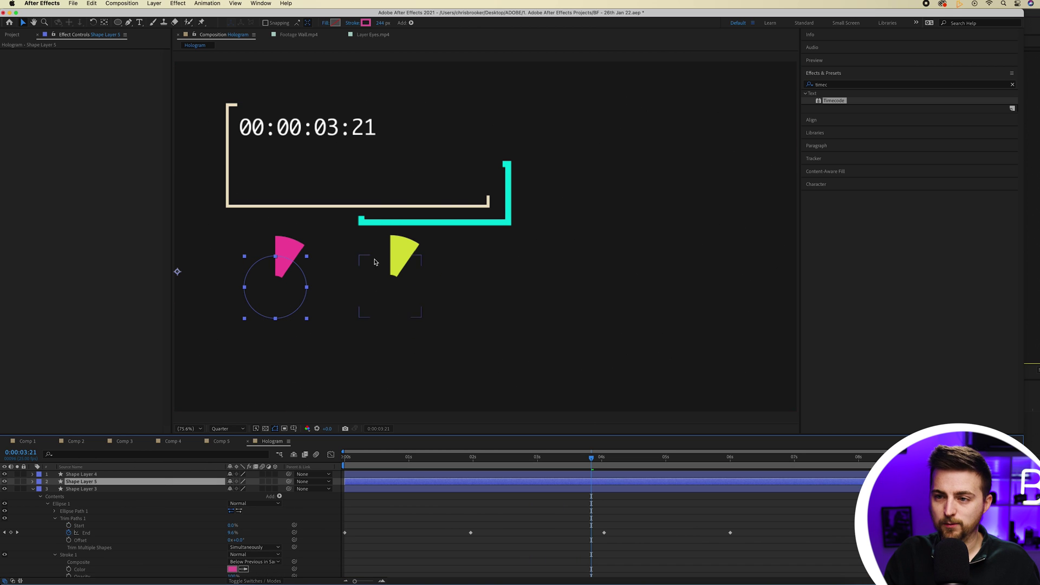
drag(287, 258, 546, 253)
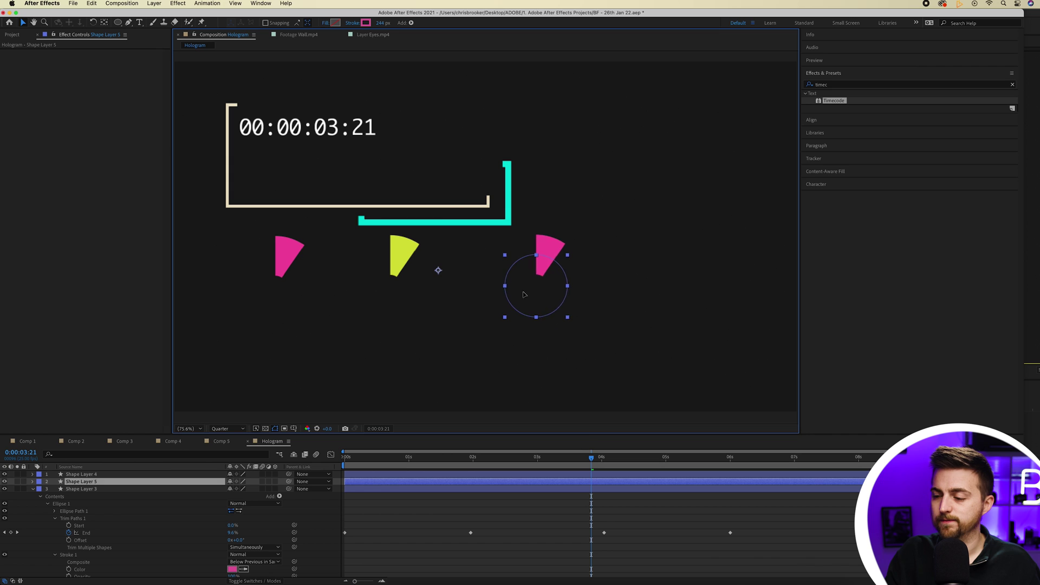
click(503, 457)
drag(547, 325, 530, 325)
- Thin the left ring's stroke to 116 and recolour it orange
scroll(200, 519, down, 5)
scroll(141, 510, up, 2)
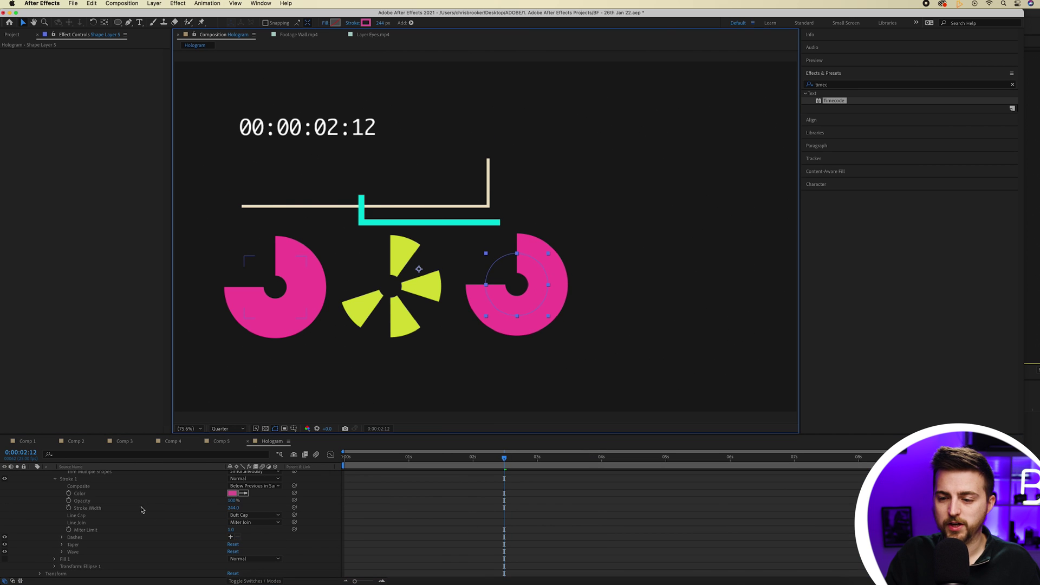
drag(234, 507, 180, 509)
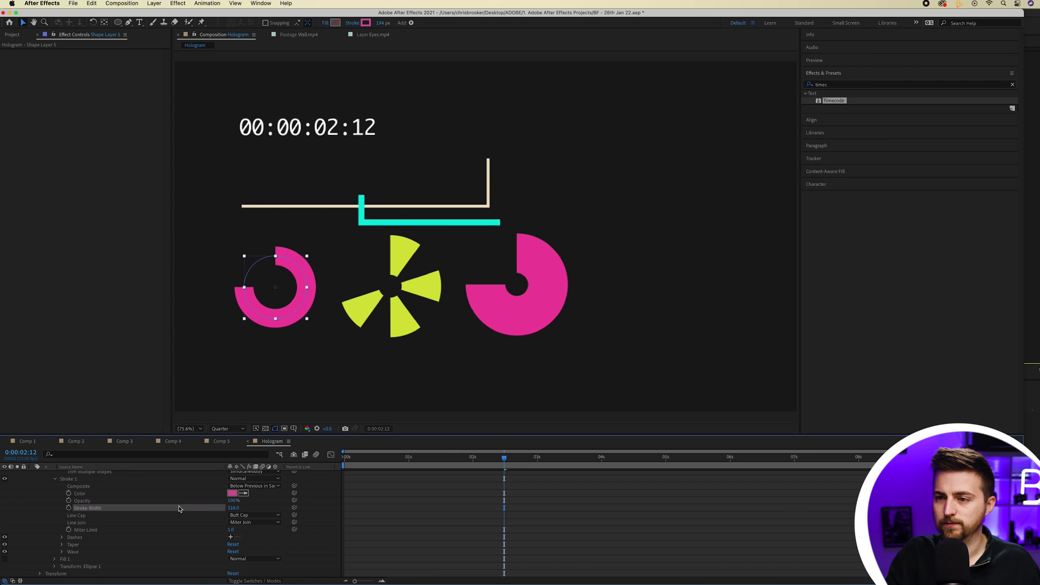
click(232, 494)
drag(502, 280, 503, 355)
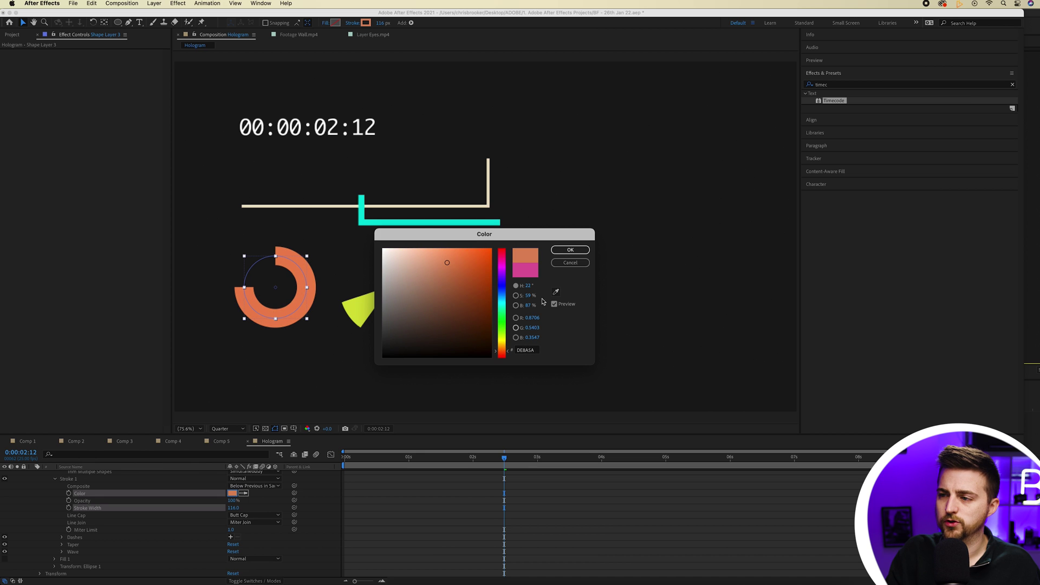
click(570, 250)
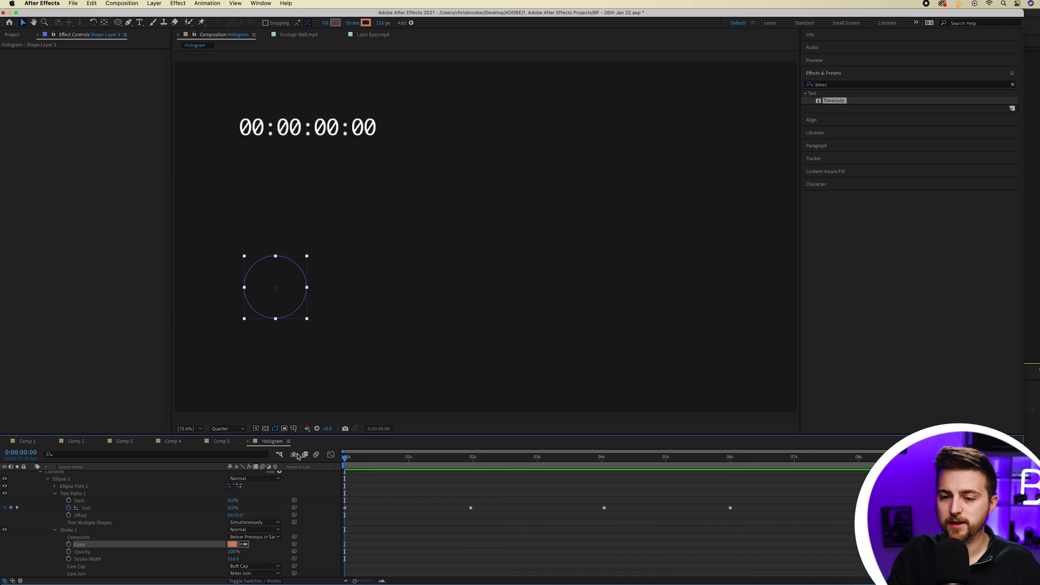
- Keyframe the orange ring's Rotation at the start and a rotated value at the end
scroll(229, 456, up, 1)
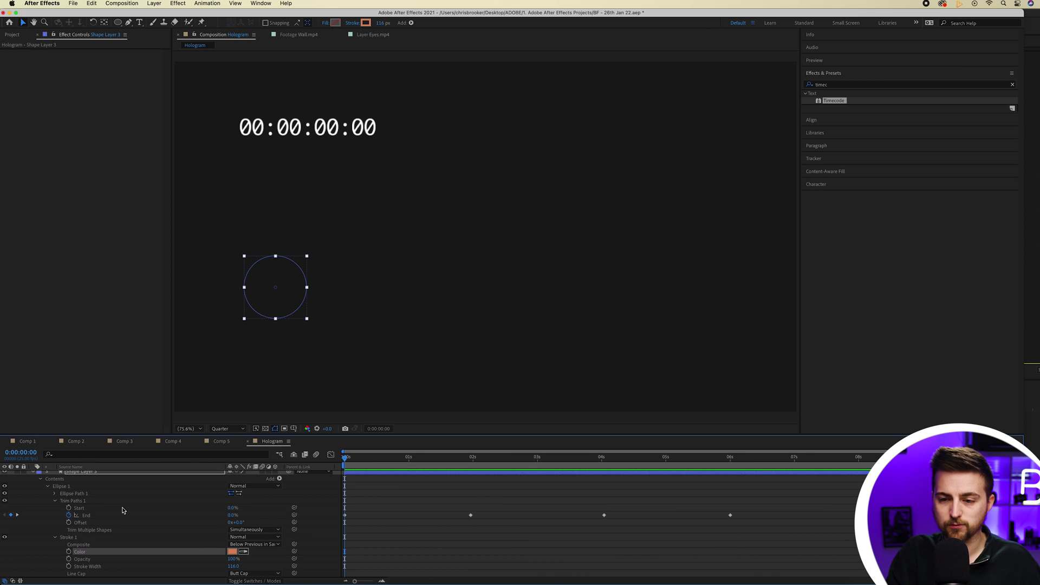
scroll(123, 511, up, 2)
key(r)
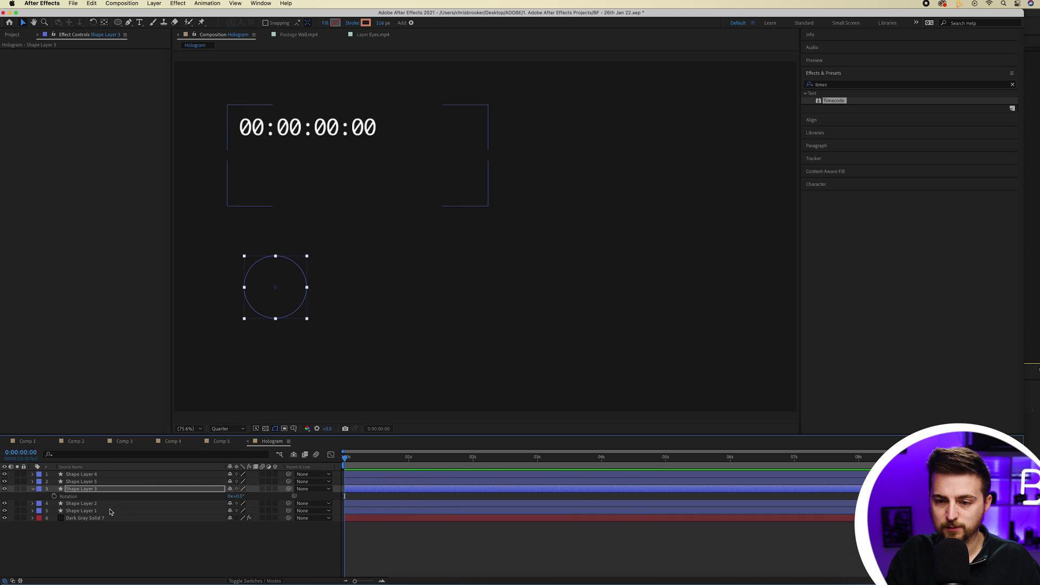
click(55, 496)
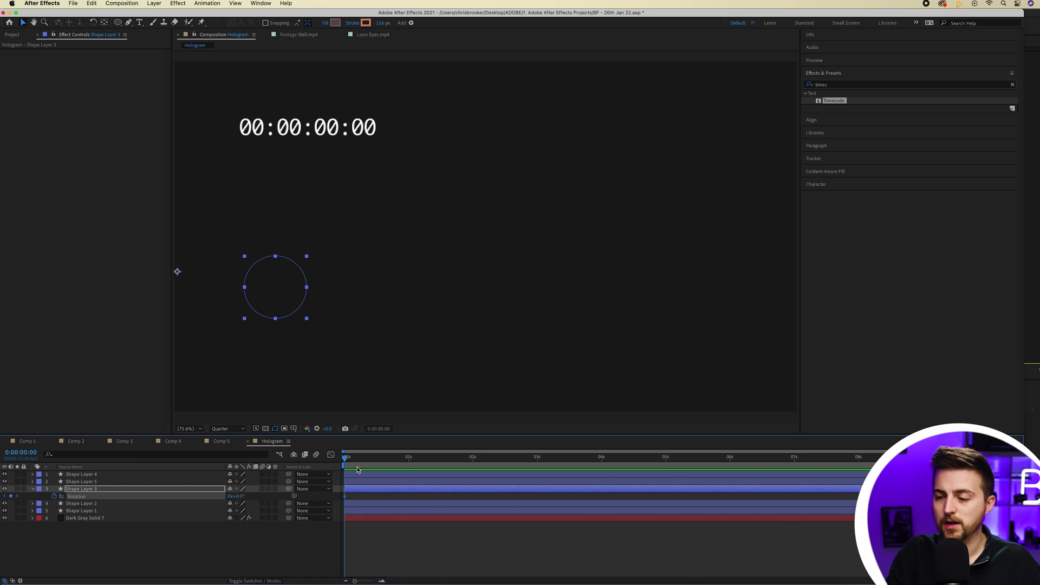
key(End)
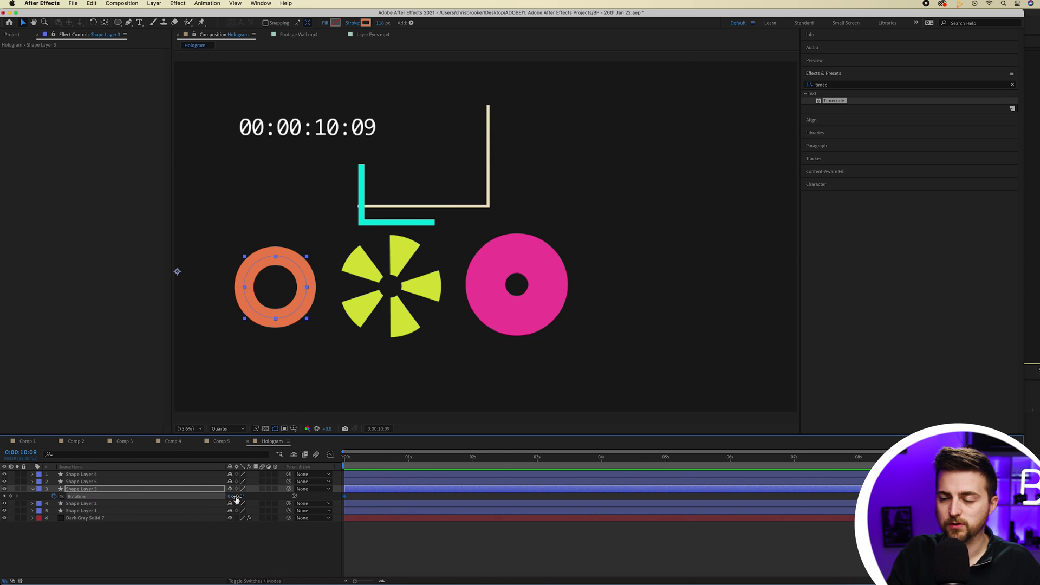
drag(234, 496, 383, 493)
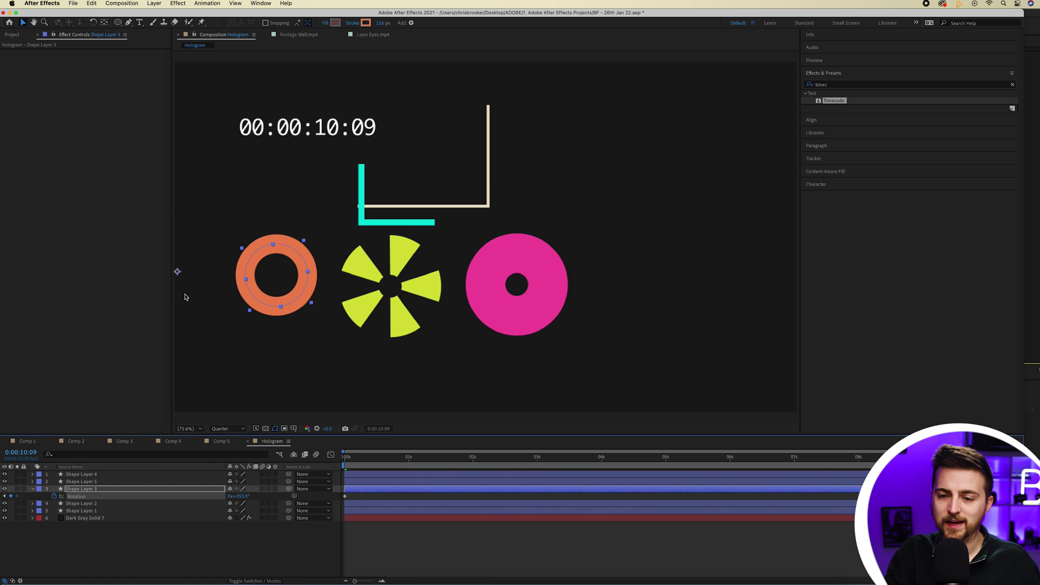
- Offset the ring's Anchor Point, move it back to the left, and preview
key(a)
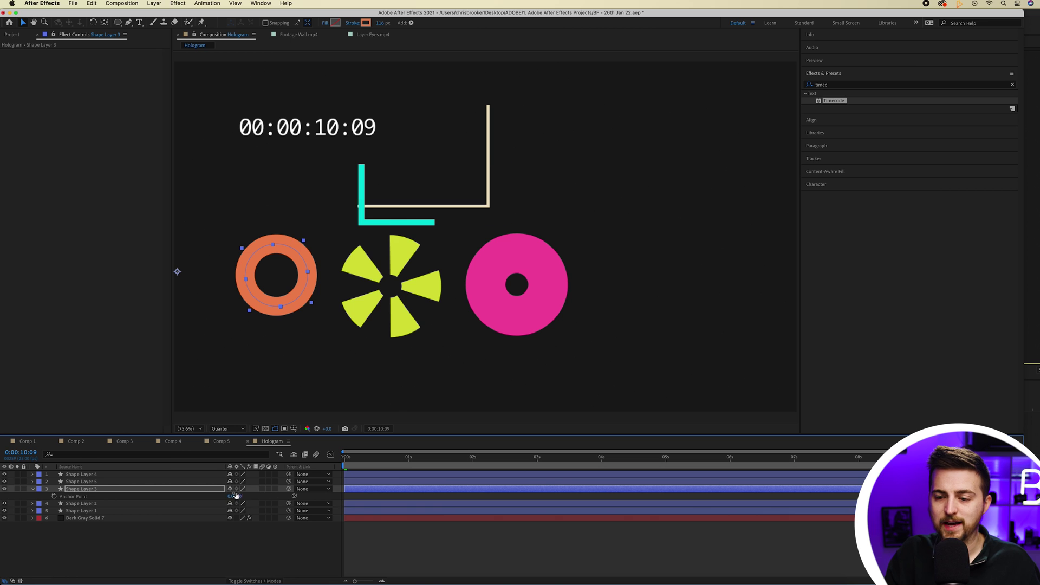
drag(236, 496, 429, 487)
drag(236, 496, 295, 487)
drag(188, 280, 298, 299)
key(space)
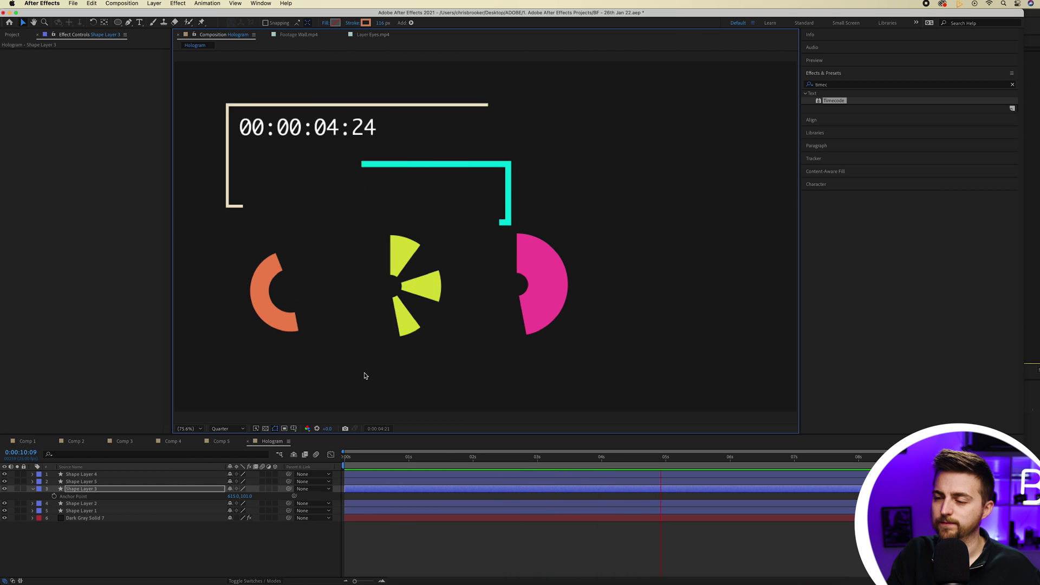
- Add a 'REWD' text layer and move it beside the end of the line
key(space)
key(super+t)
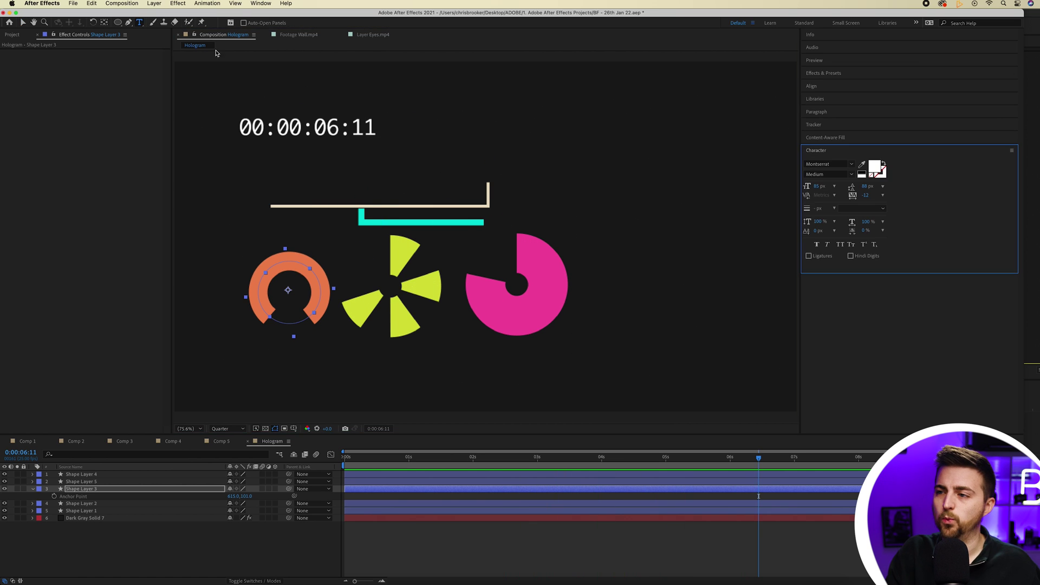
click(569, 162)
text(REWD)
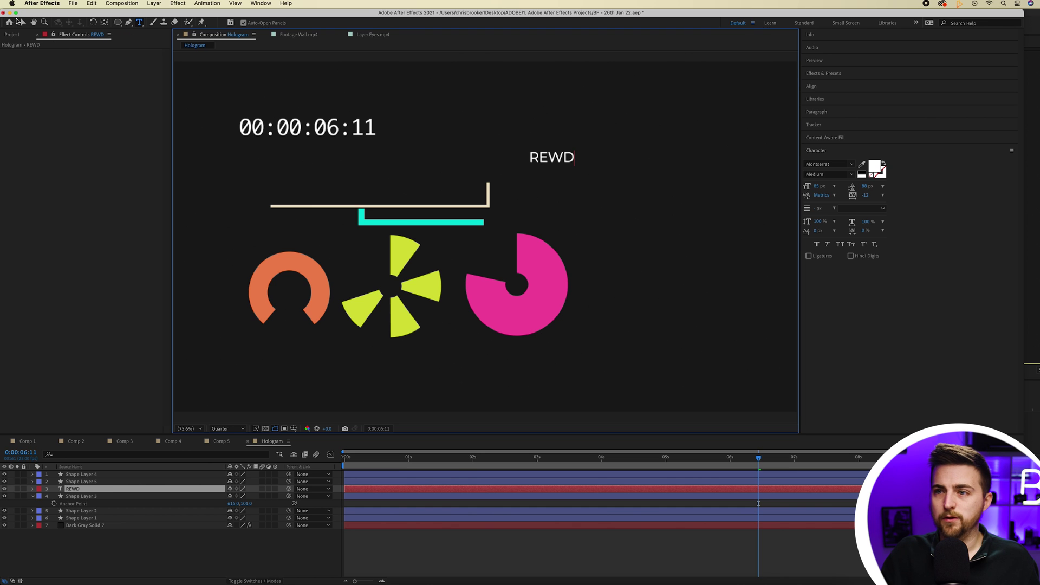
click(23, 23)
drag(556, 152, 535, 177)
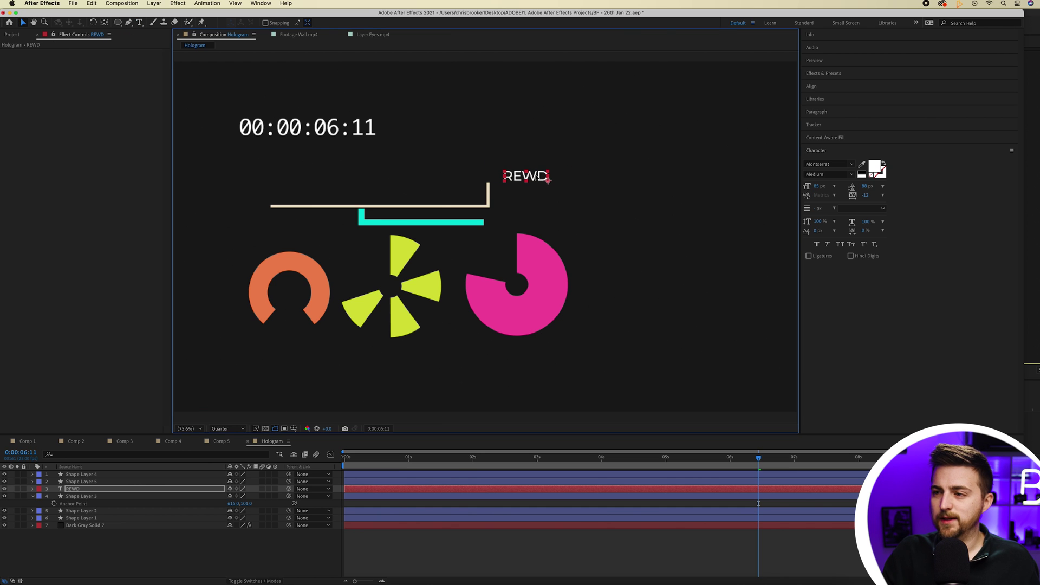
- Add a 'TESTING' text layer lined up directly under REWD
key(super+t)
click(553, 204)
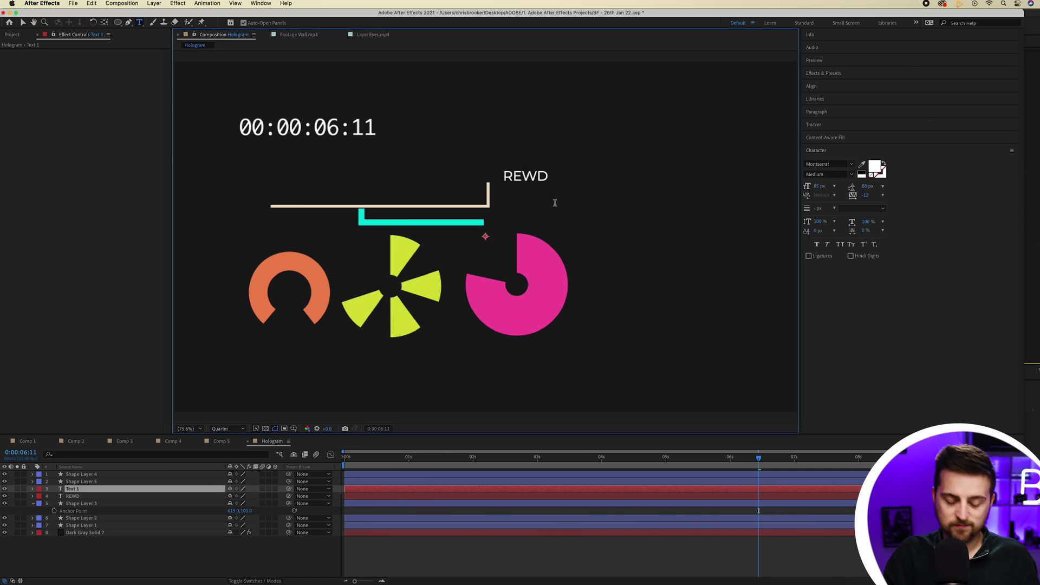
text(TESTING)
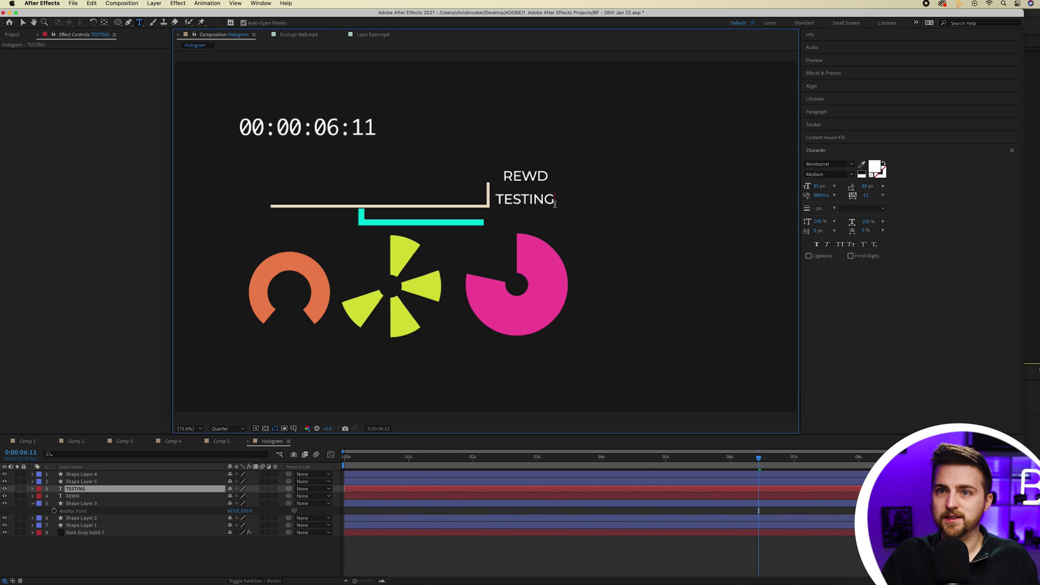
click(22, 23)
drag(544, 200, 553, 191)
- Preview the Hologram comp, then open Comp 5 with the keyboard footage
click(551, 206)
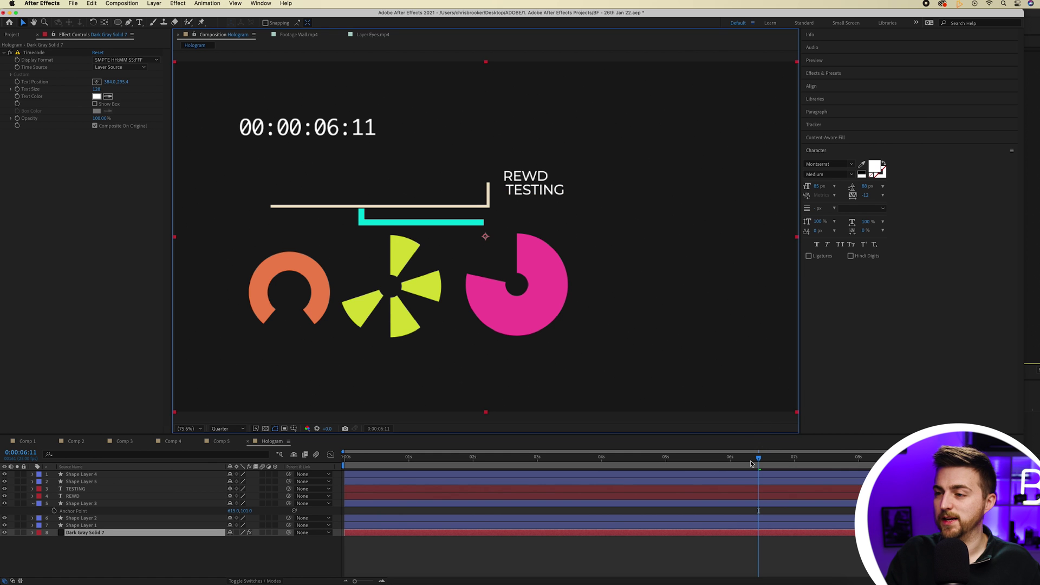
key(space)
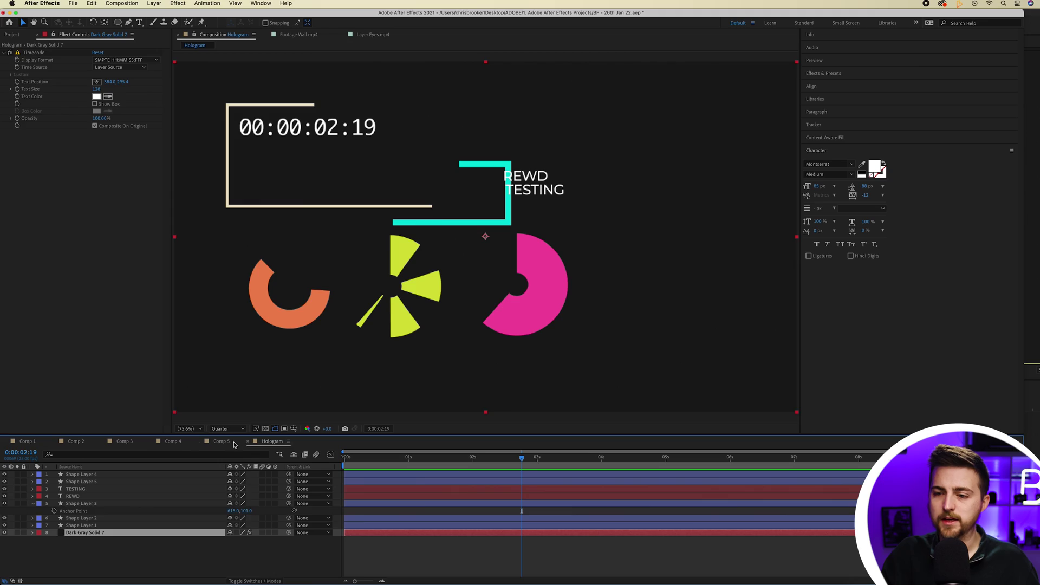
click(222, 442)
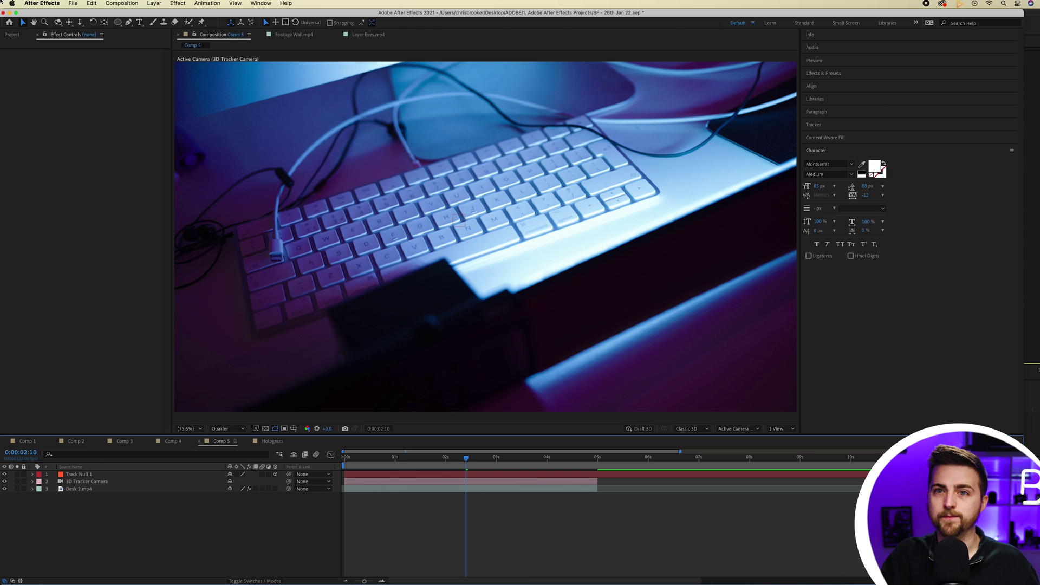
- Drag the Hologram comp from the Project panel into Comp 5, enable 3D, and scale it to 61%
click(12, 35)
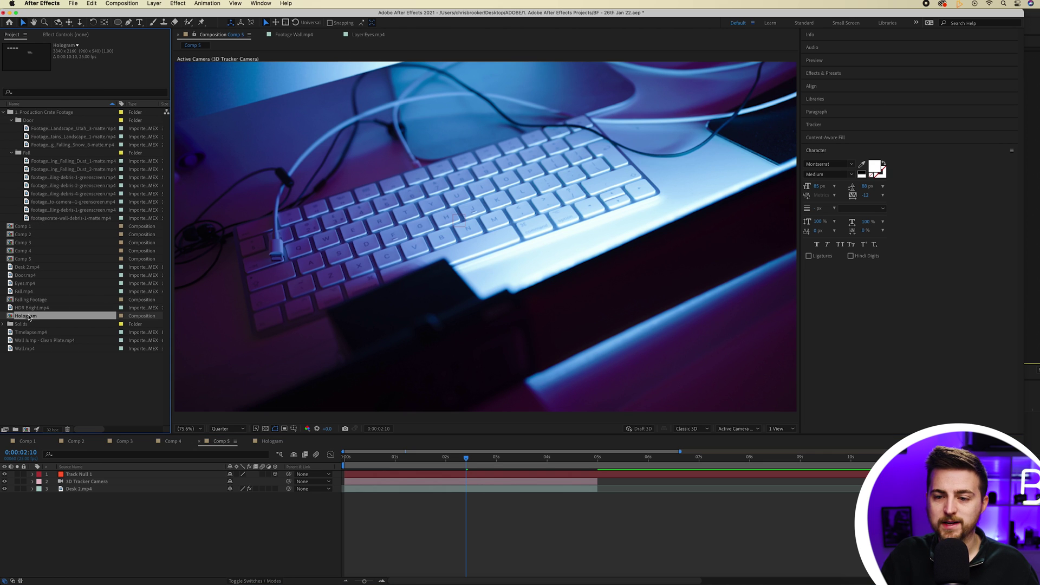
drag(28, 317, 213, 489)
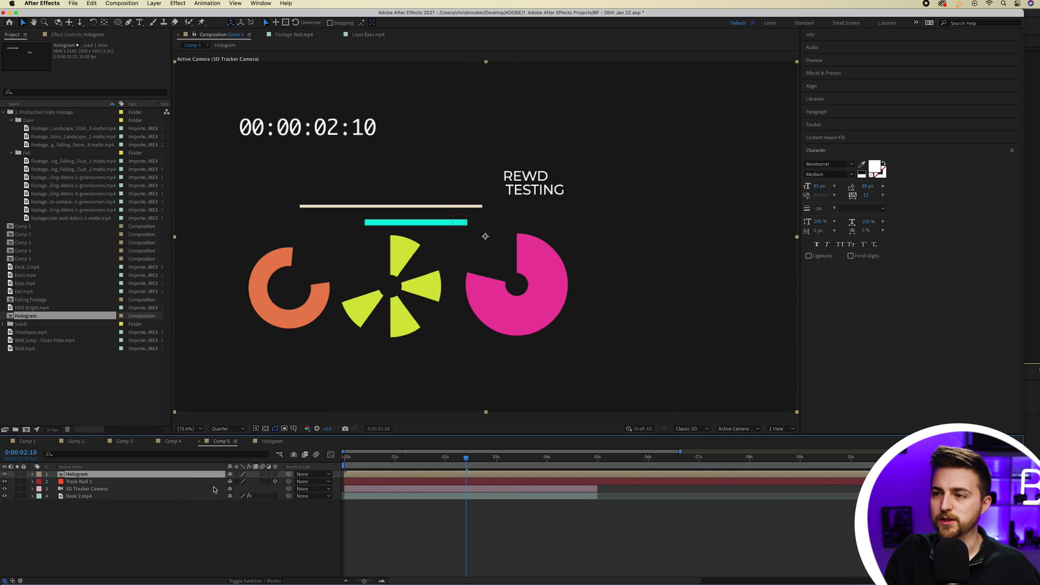
click(275, 475)
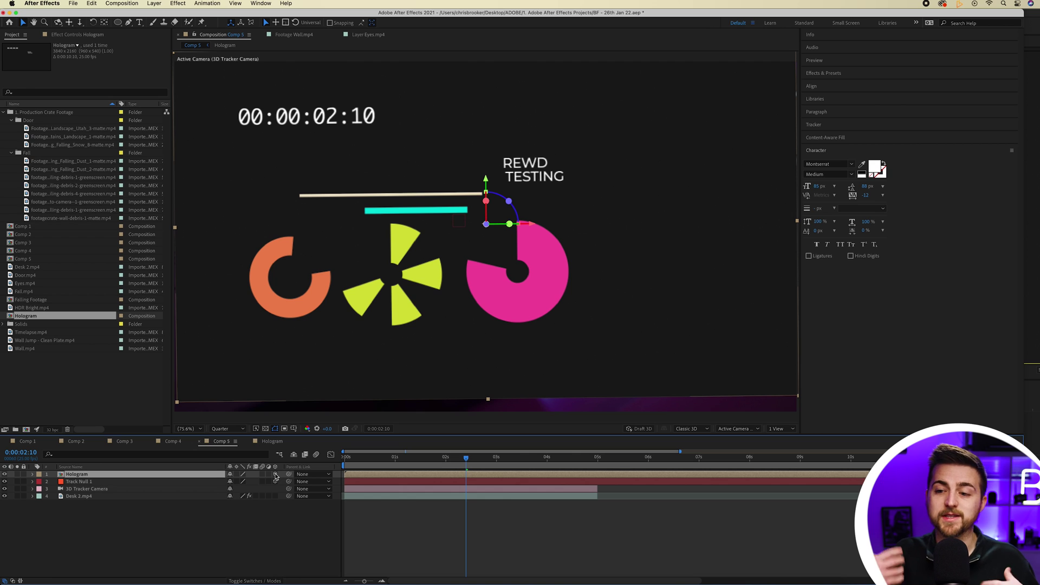
click(33, 474)
click(39, 482)
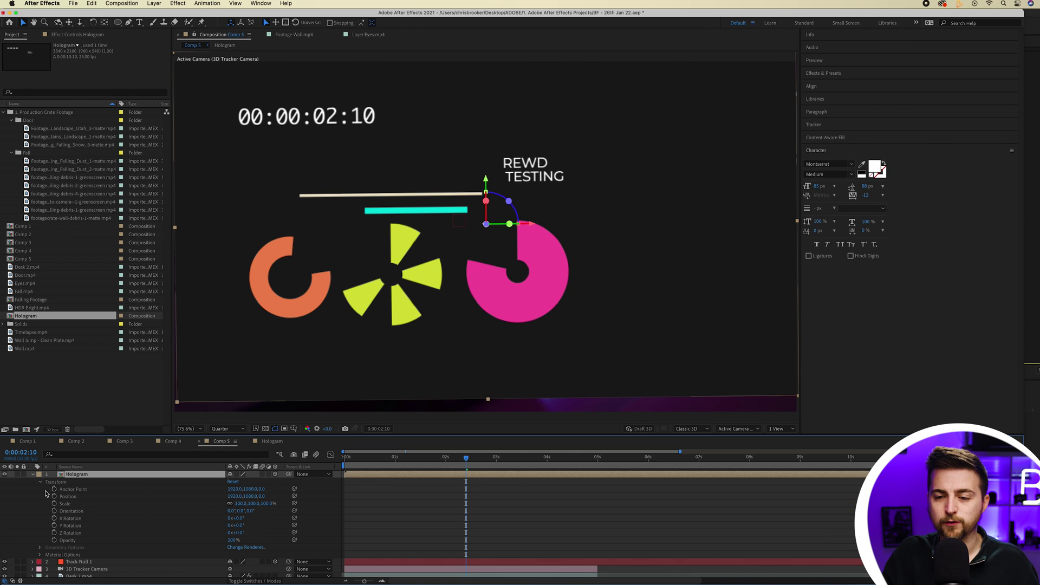
click(76, 504)
drag(240, 507, 277, 449)
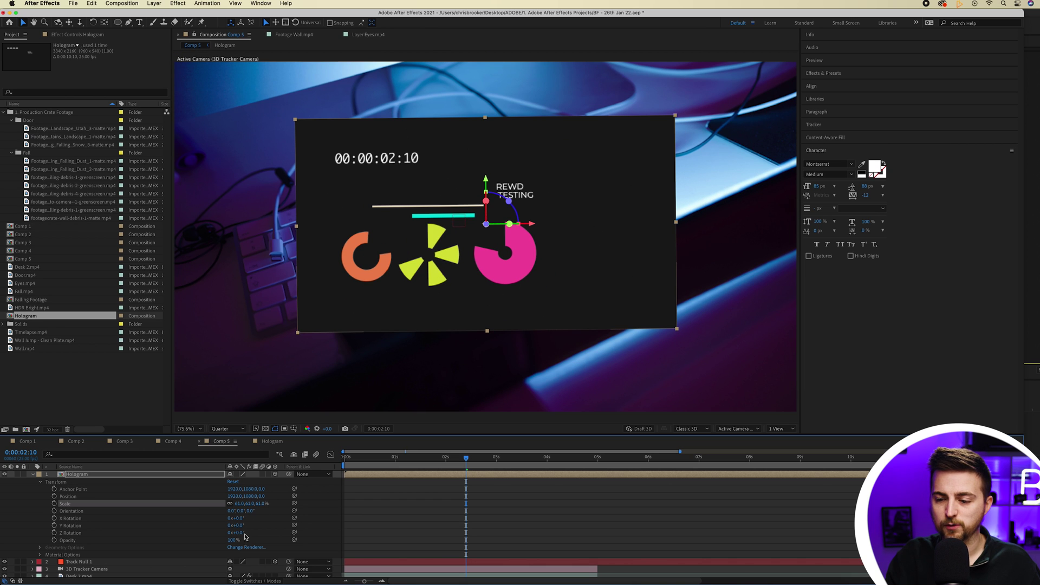
- Set the Hologram layer's blend mode to Screen, then Lighten, and reopen the Hologram comp
click(247, 581)
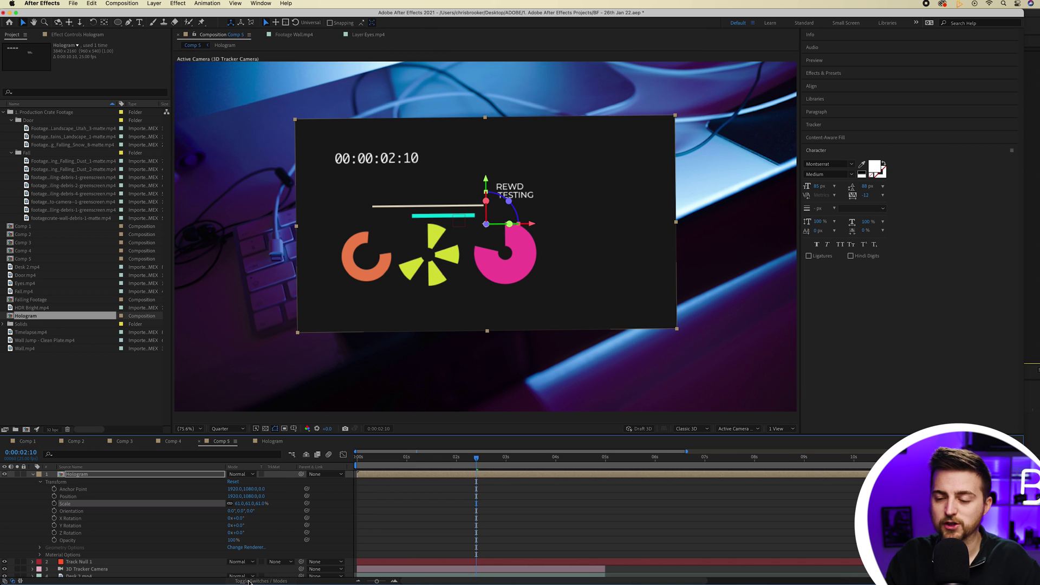
click(238, 474)
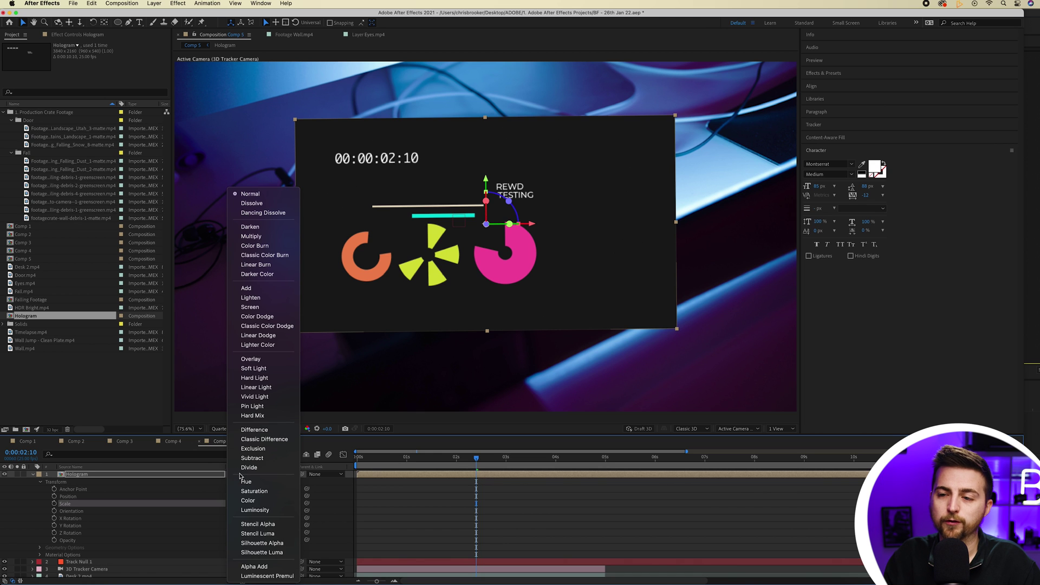
click(250, 307)
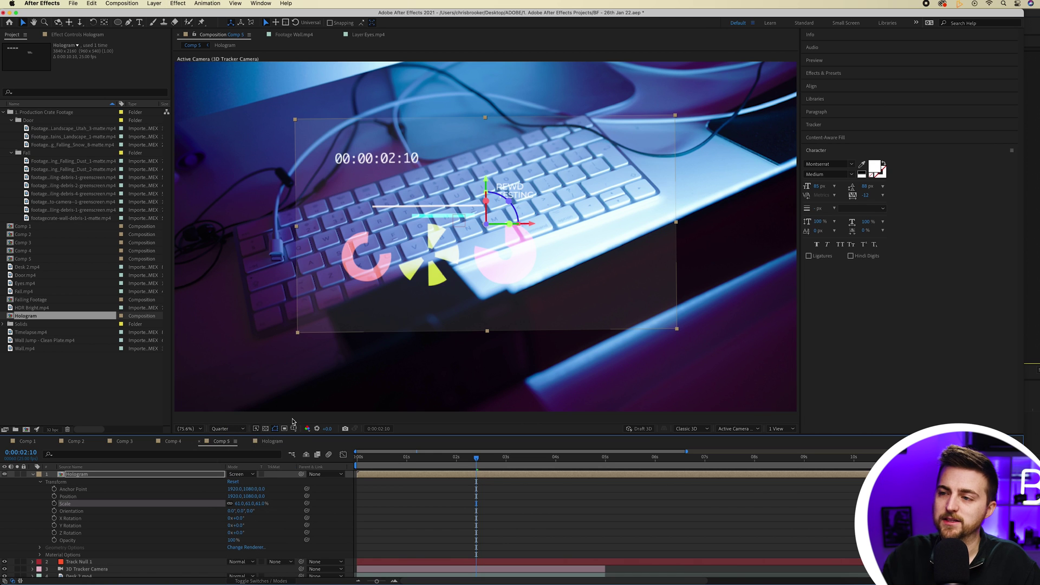
click(469, 531)
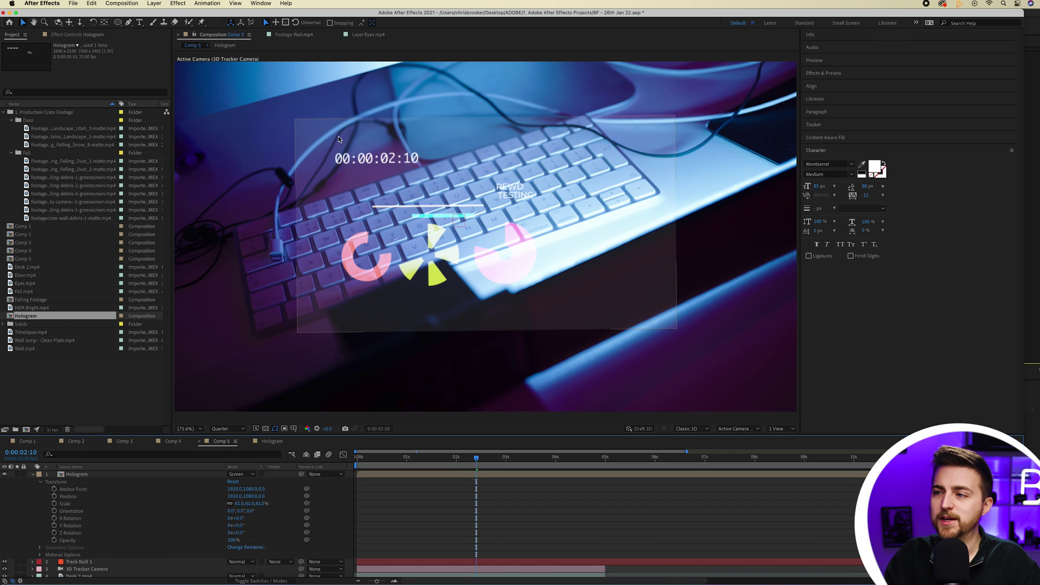
click(238, 475)
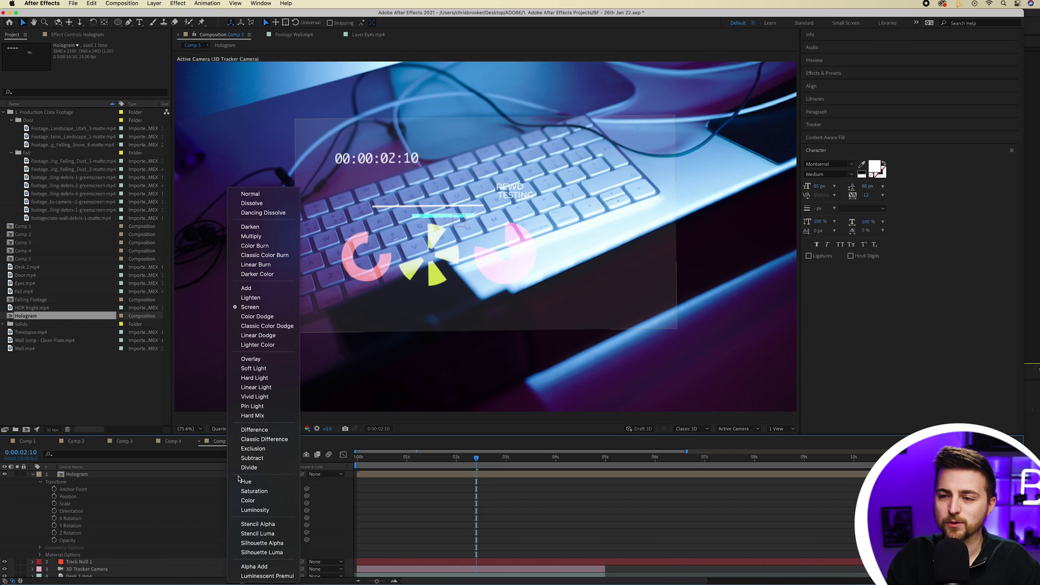
click(250, 297)
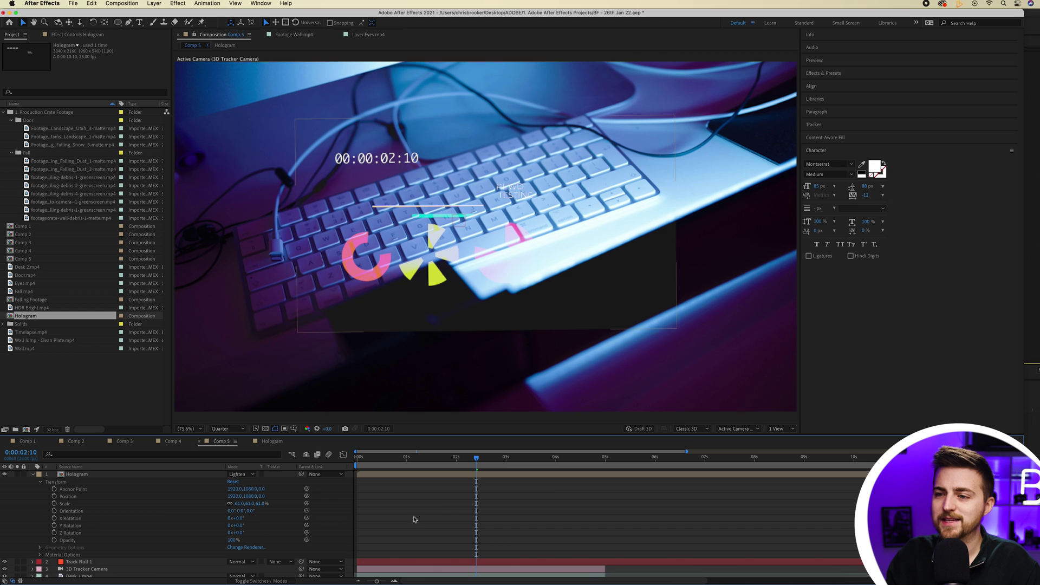
click(272, 441)
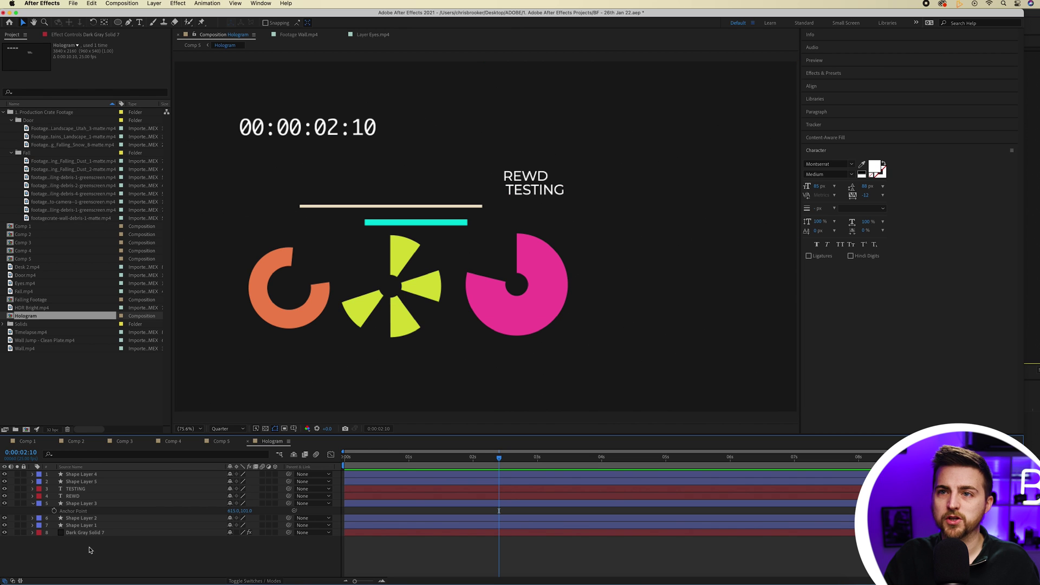
- Create a new 191919 solid, Black Solid 3, and move it to the bottom of the stack
click(155, 3)
mouse_move(165, 15)
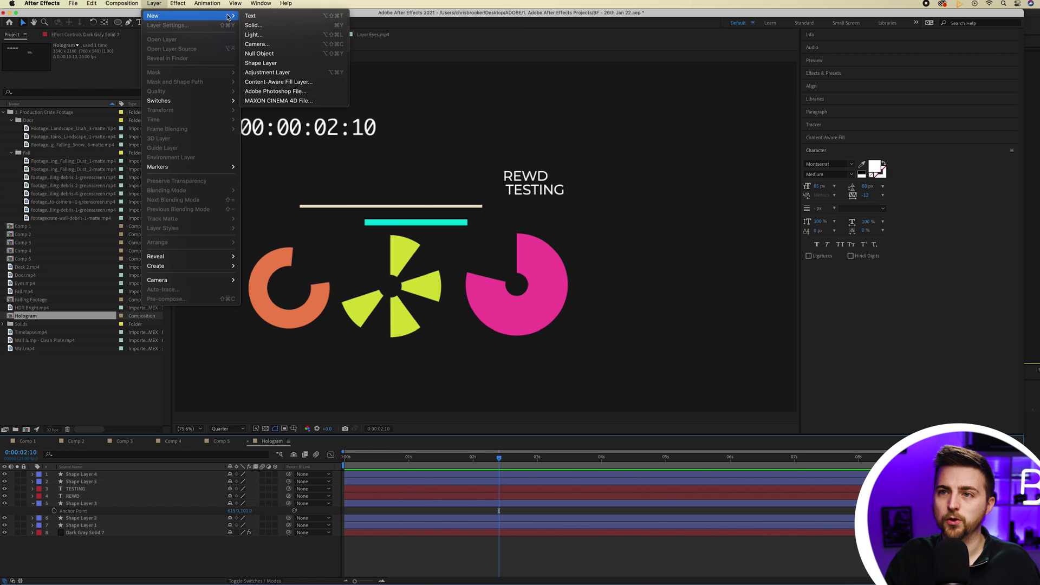
click(251, 25)
click(306, 265)
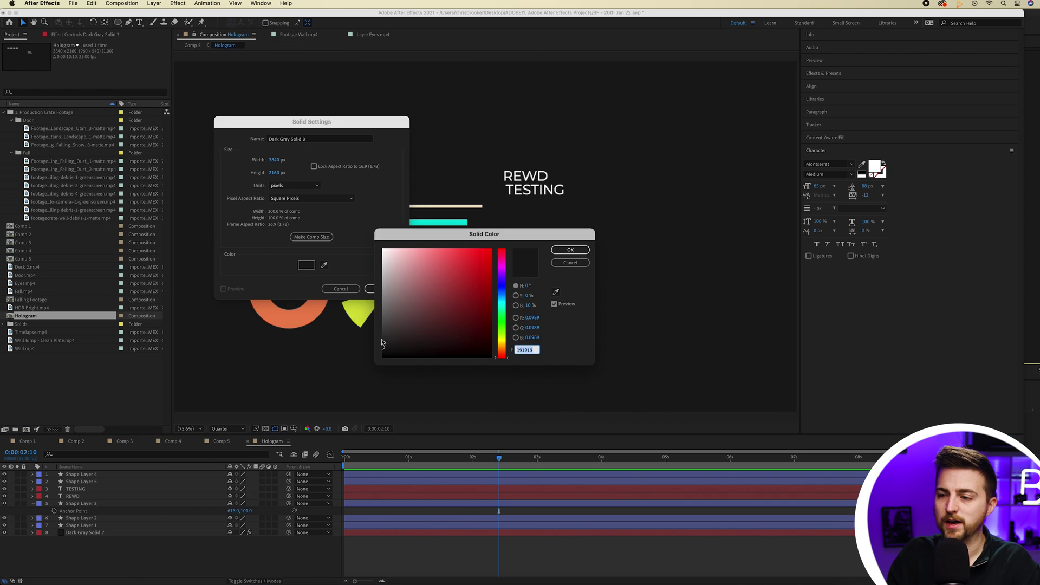
click(567, 251)
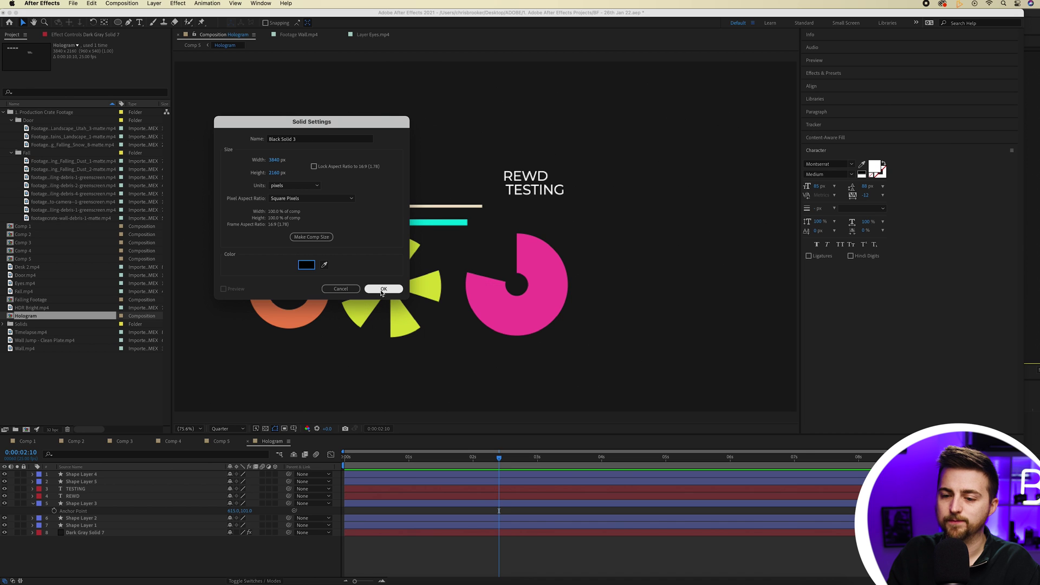
click(383, 289)
drag(101, 474, 143, 556)
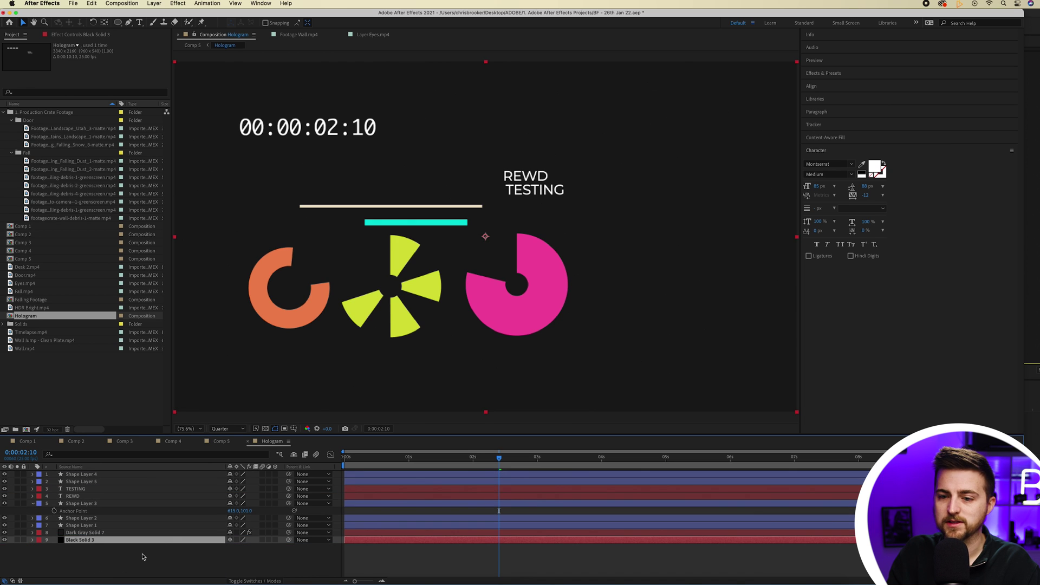
- Inspect Dark Gray Solid 7's Timecode effect, delete the layer, and preview
click(94, 532)
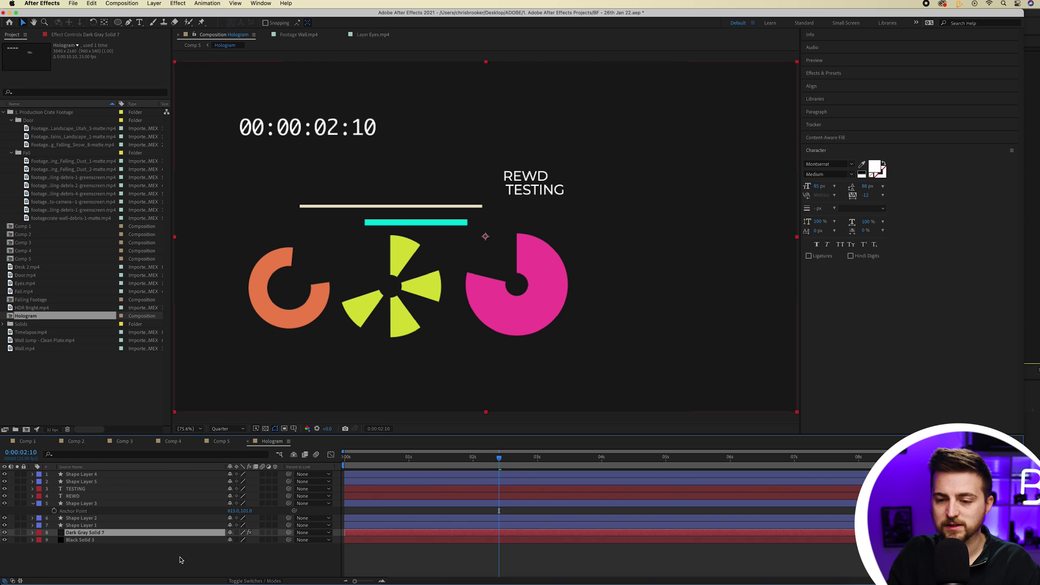
click(248, 581)
key(F3)
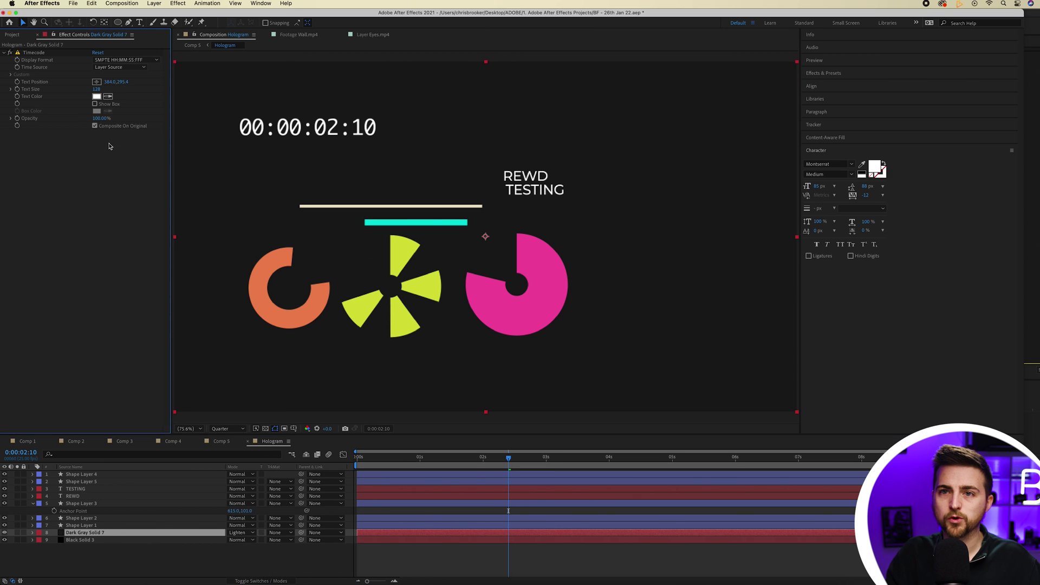
click(38, 53)
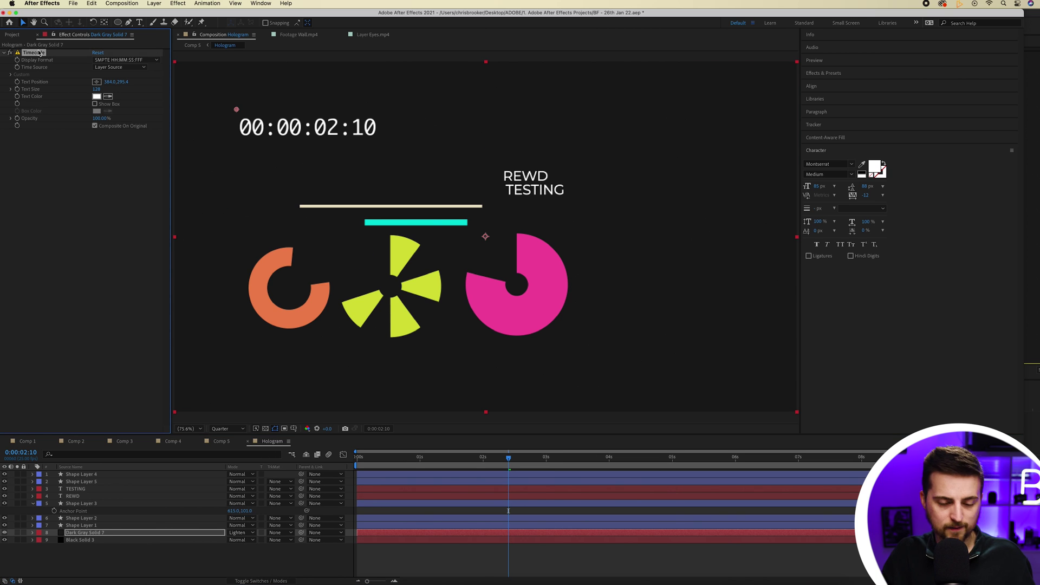
click(95, 535)
key(Delete)
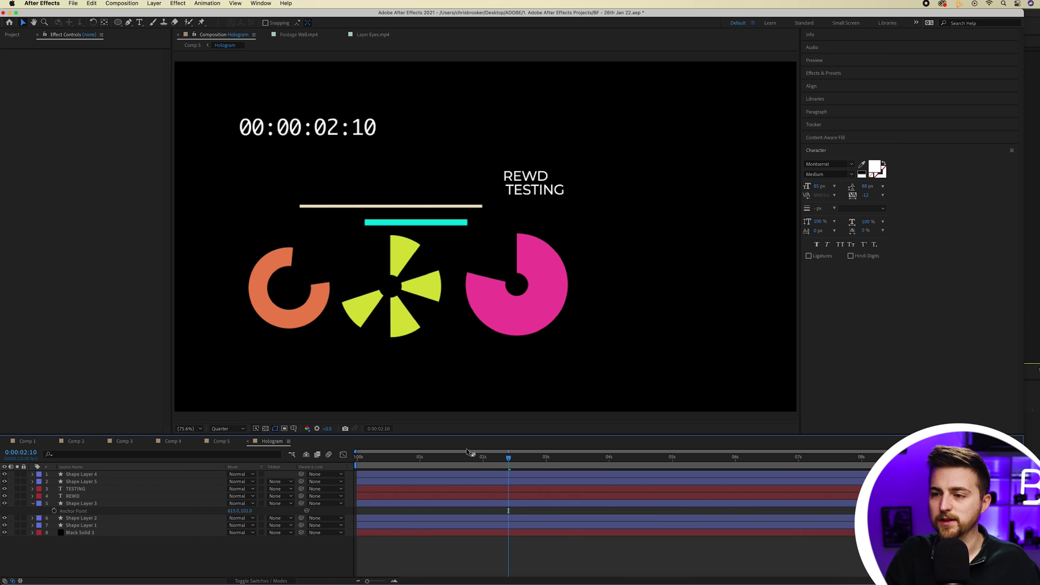
key(space)
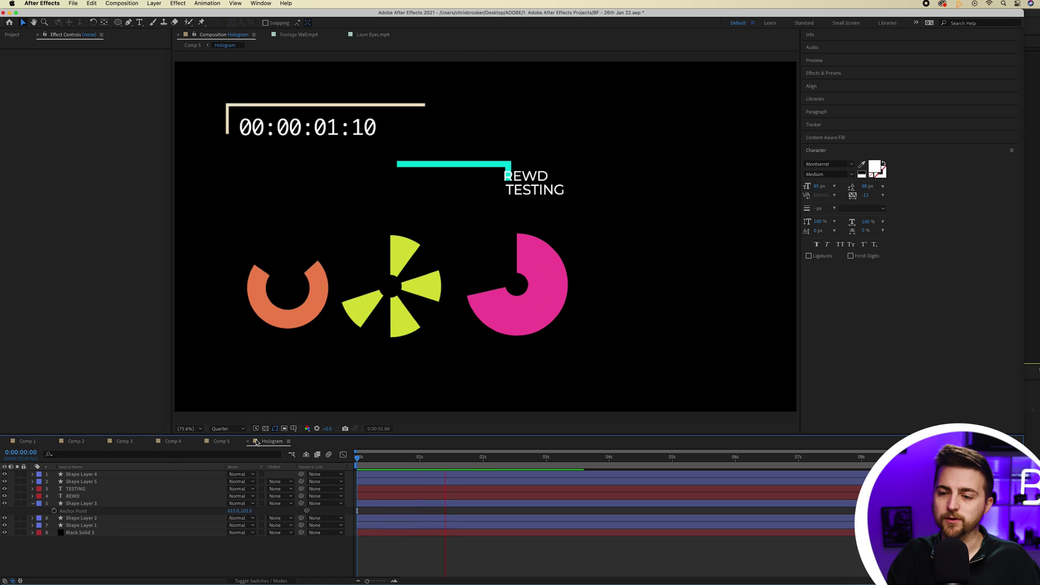
- Return to Comp 5 and preview the tracked keyboard shot from the start
click(221, 441)
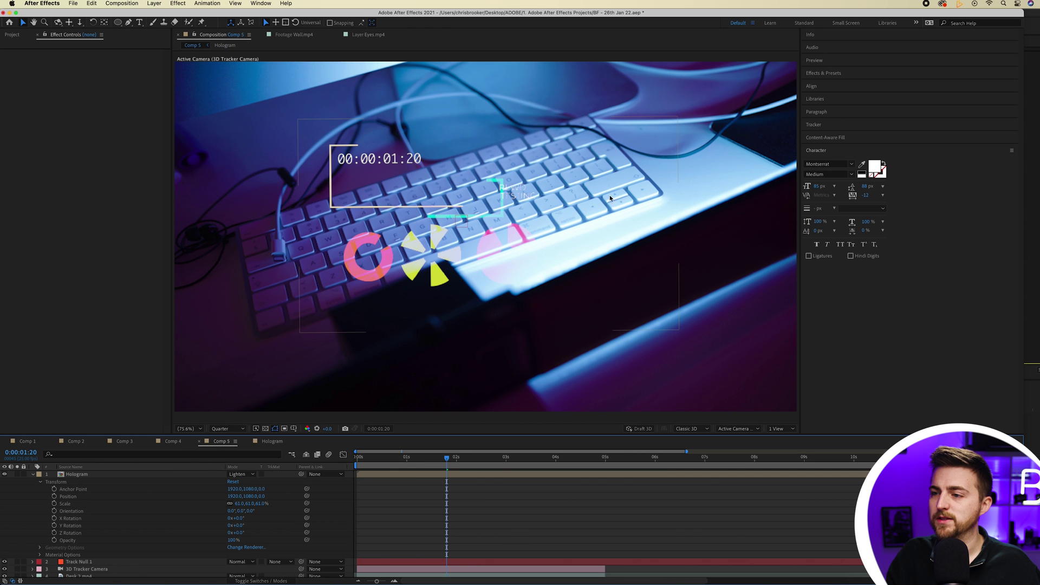
key(space)
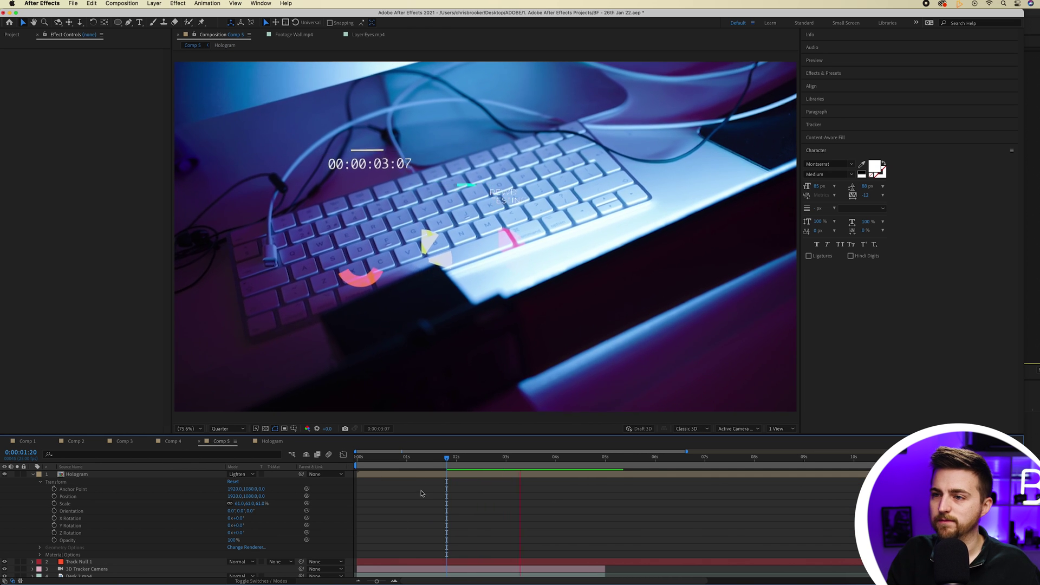
key(space)
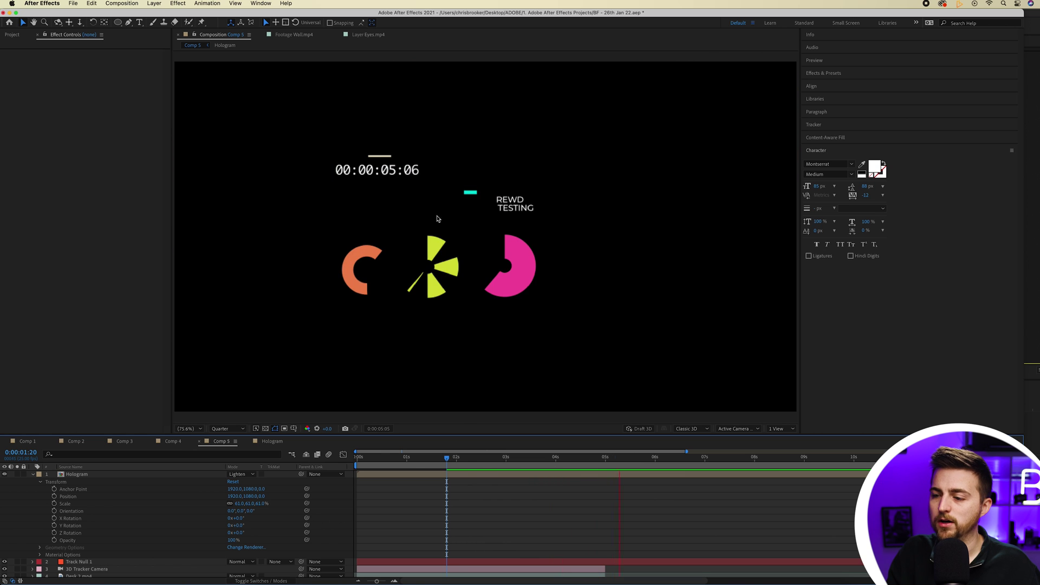
key(Home)
key(space)
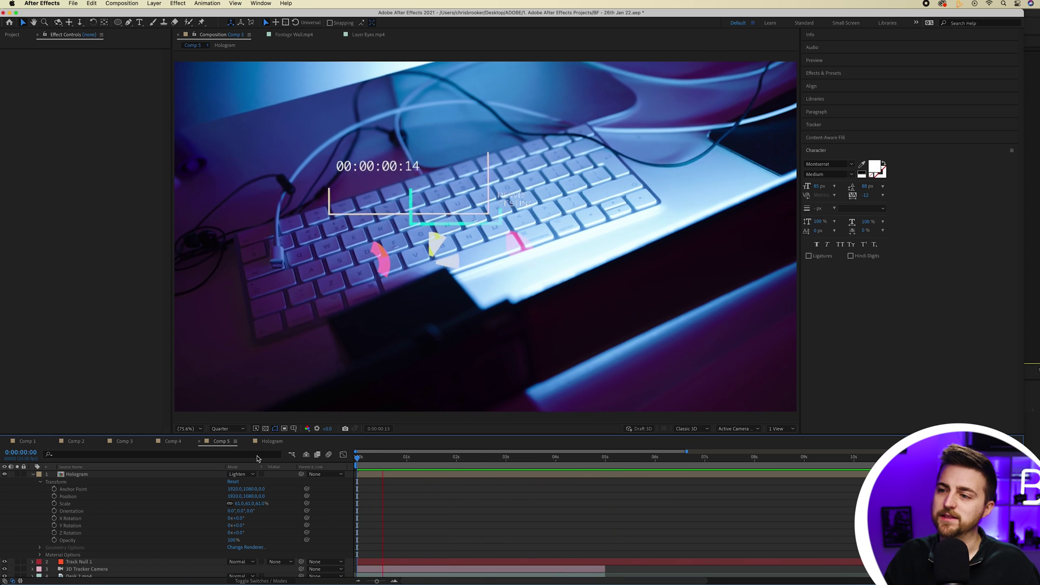
- Move the Hologram layer to the lower right and tilt it with X Rotation
click(392, 213)
drag(392, 212, 578, 275)
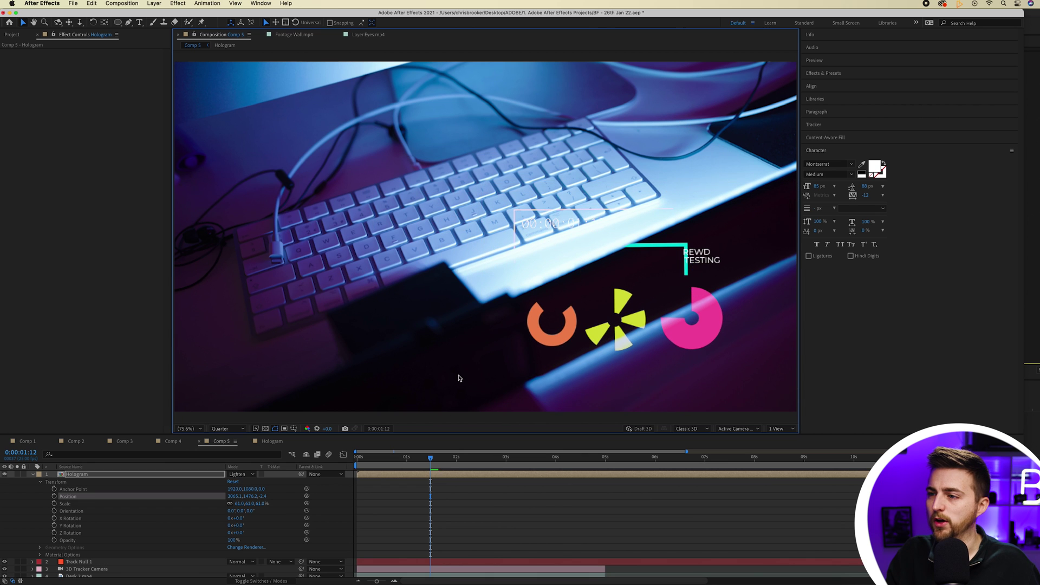
key(space)
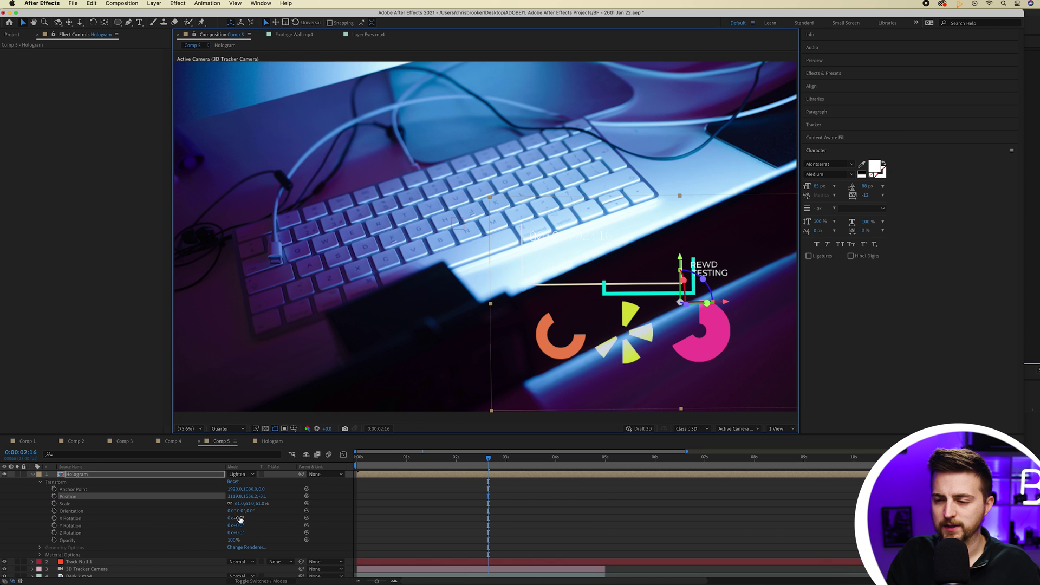
mouse_move(240, 519)
mouse_down()
mouse_move(250, 517)
mouse_move(246, 535)
mouse_move(252, 525)
mouse_up()
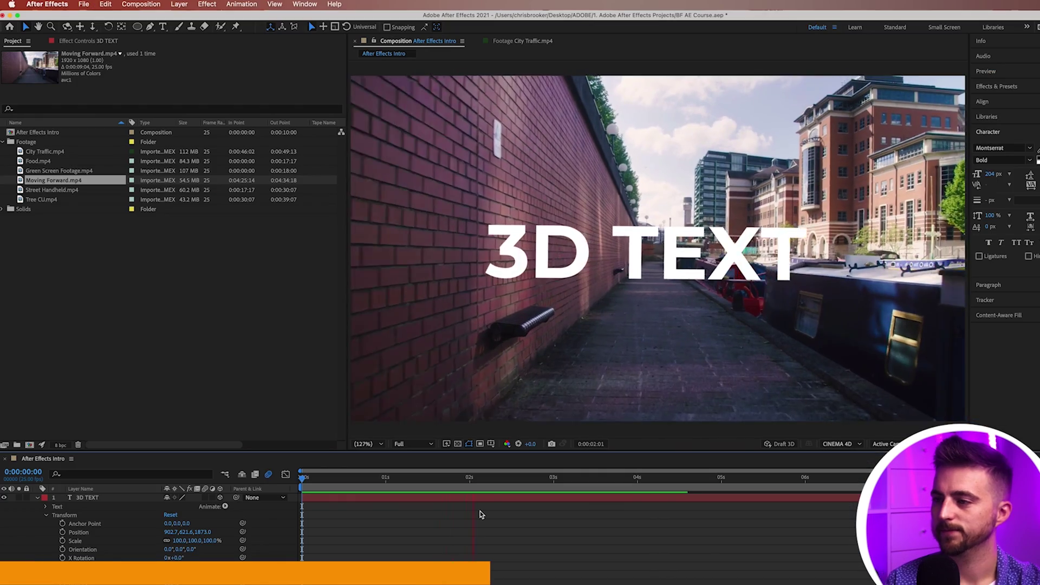
- Preview the demo project's 3D TEXT composition, where text flies over street footage
key(space)
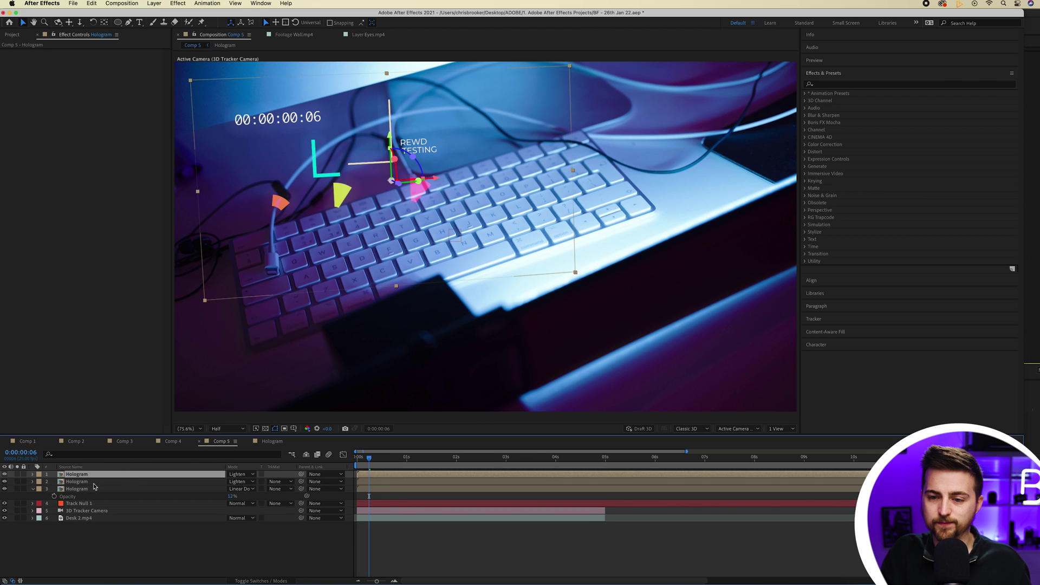
- Duplicate the Hologram above Track Null 1, then flip, angle and scale it to 74% near the keyboard
drag(130, 474, 94, 504)
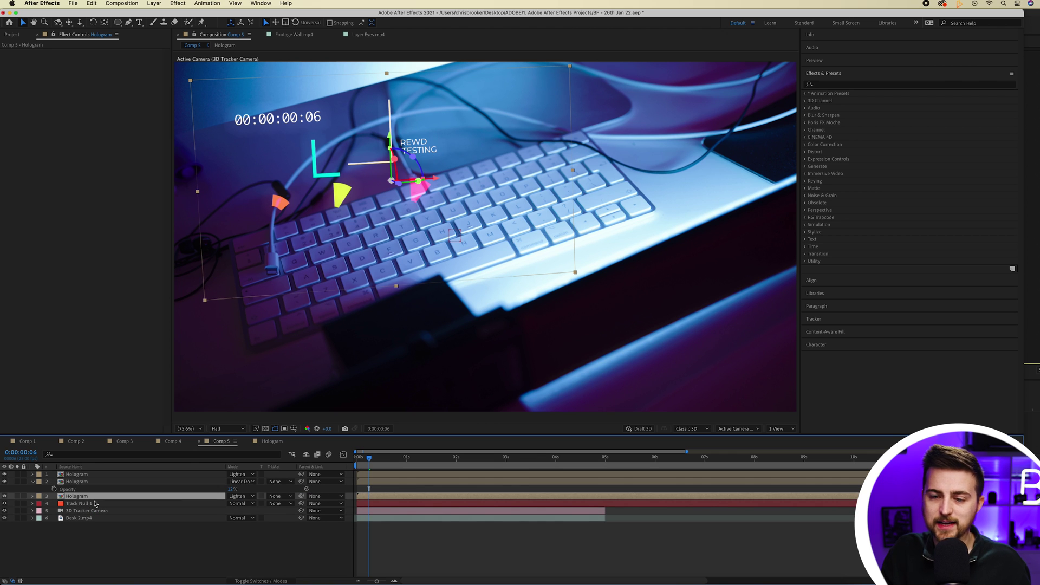
click(32, 497)
click(39, 505)
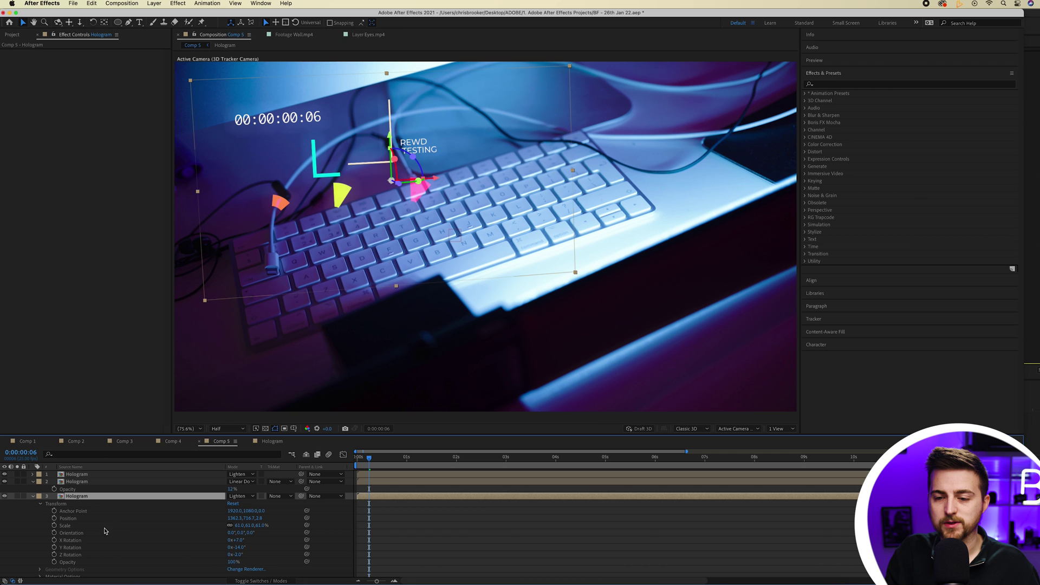
drag(240, 546, 222, 542)
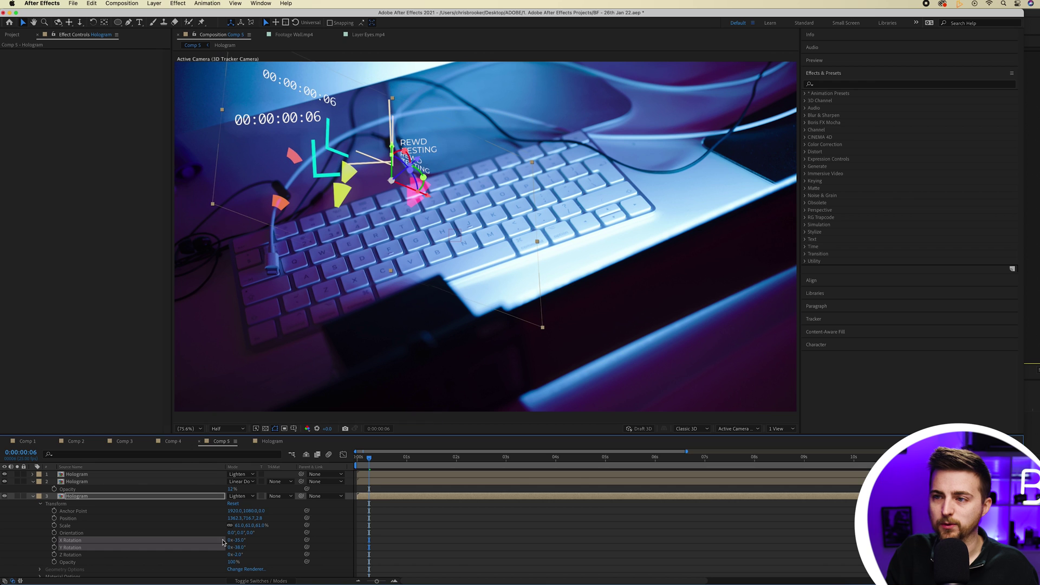
drag(439, 225, 483, 261)
drag(237, 547, 245, 526)
drag(424, 300, 348, 191)
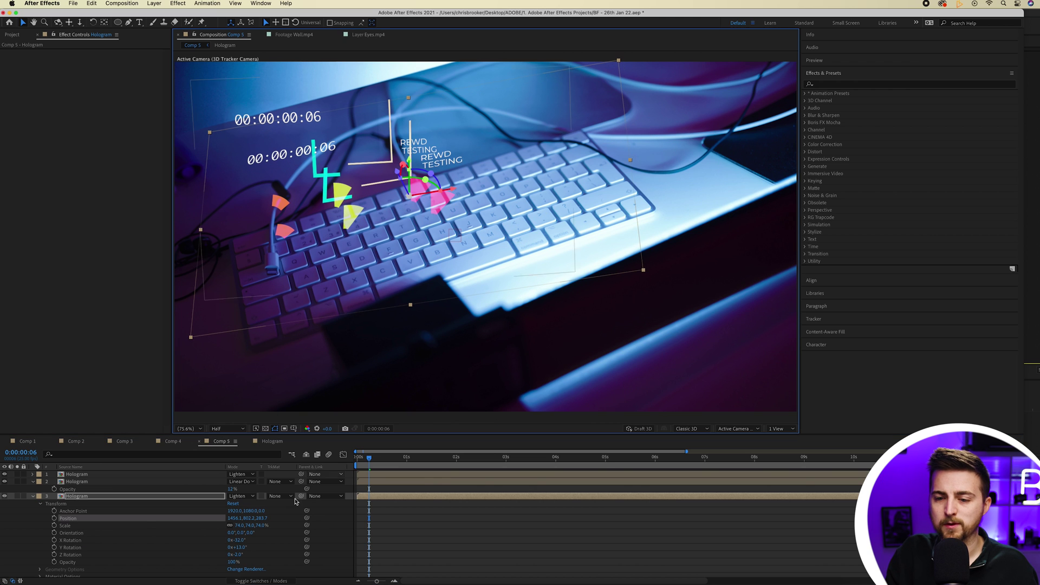
drag(242, 543, 300, 542)
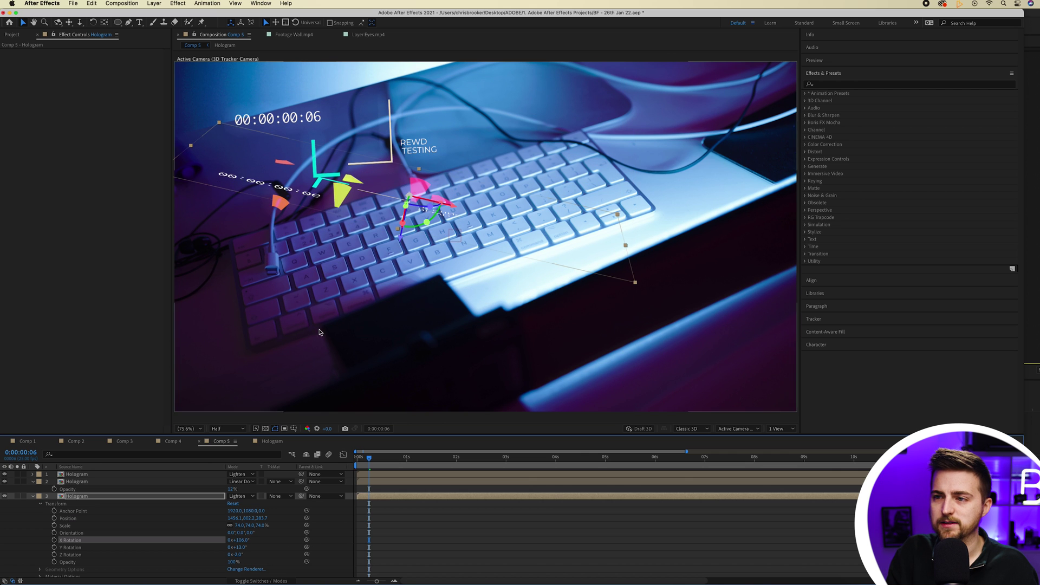
drag(238, 547, 264, 541)
drag(352, 305, 351, 316)
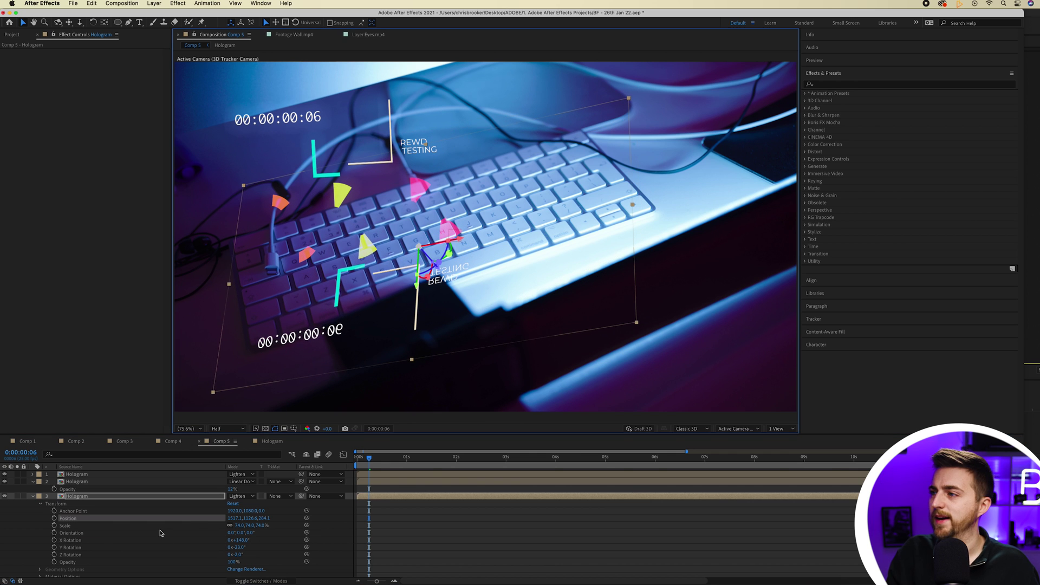
- Apply Camera Lens Blur to the hologram copy with a Blur Radius of 52
click(833, 85)
text(blur)
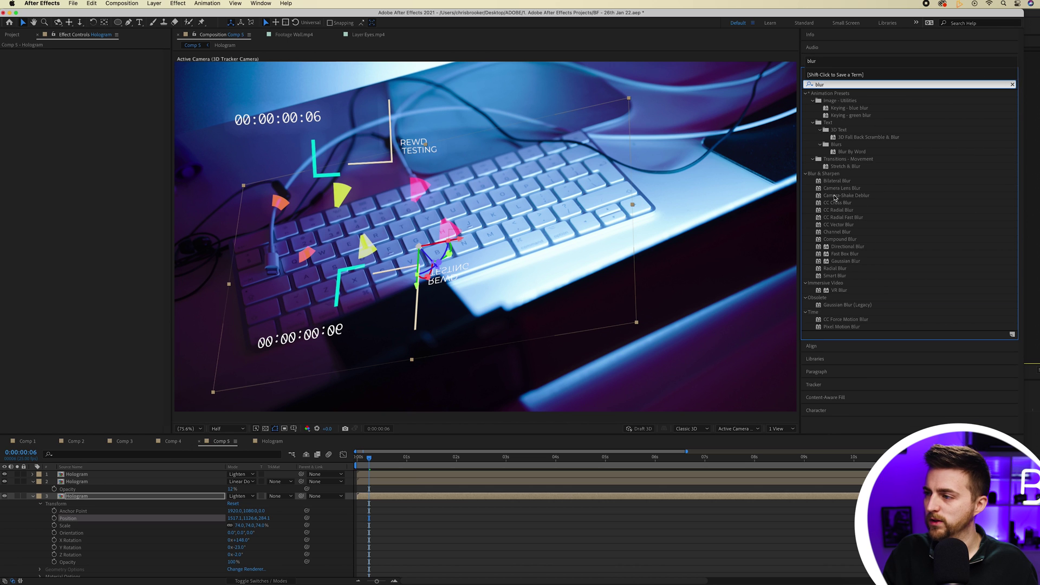
drag(839, 188, 105, 495)
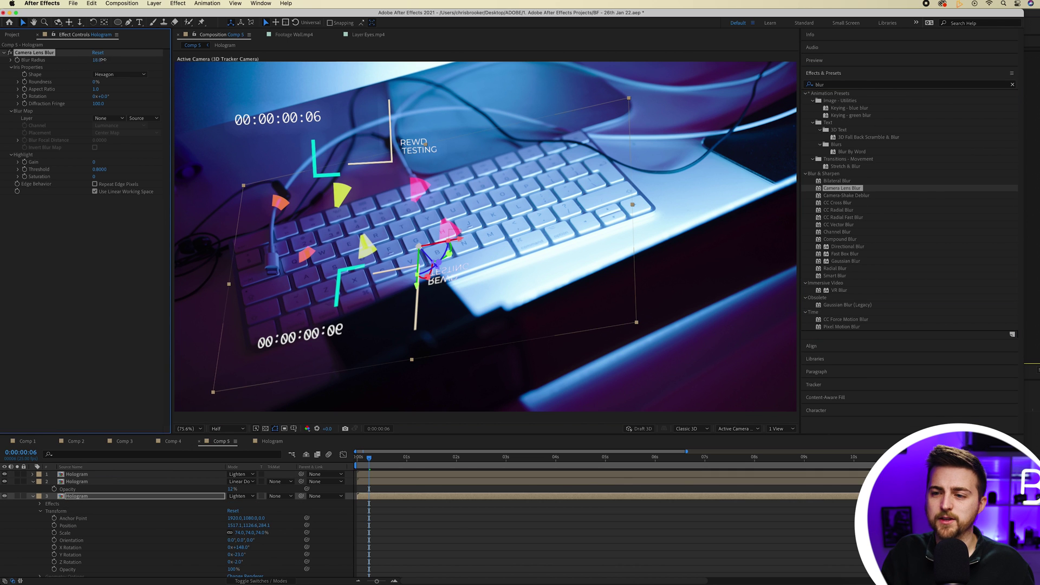
drag(101, 59, 116, 59)
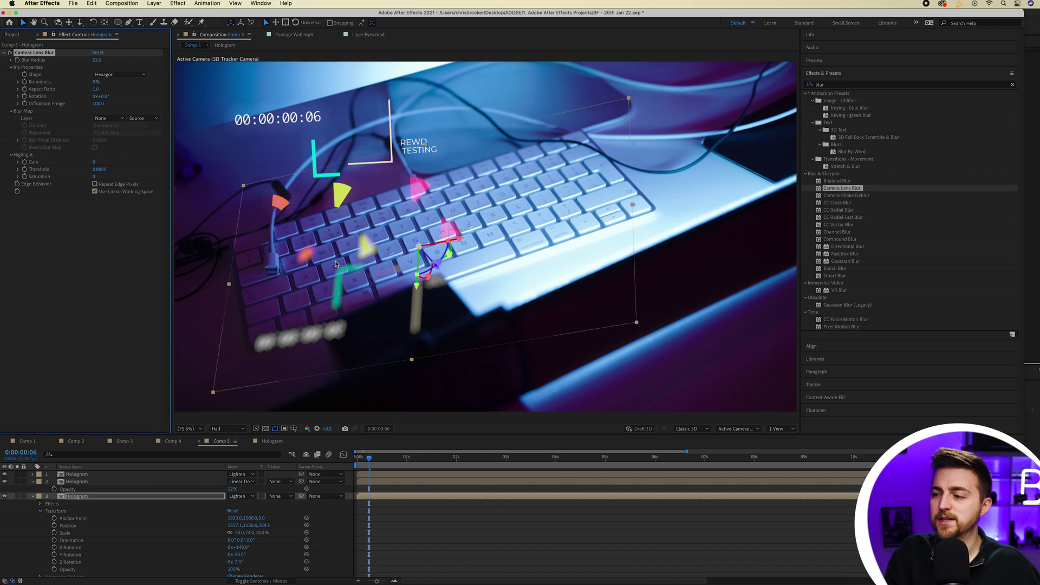
- Move the blurred hologram copy to the lower right and scale it to 130%
drag(336, 264, 581, 317)
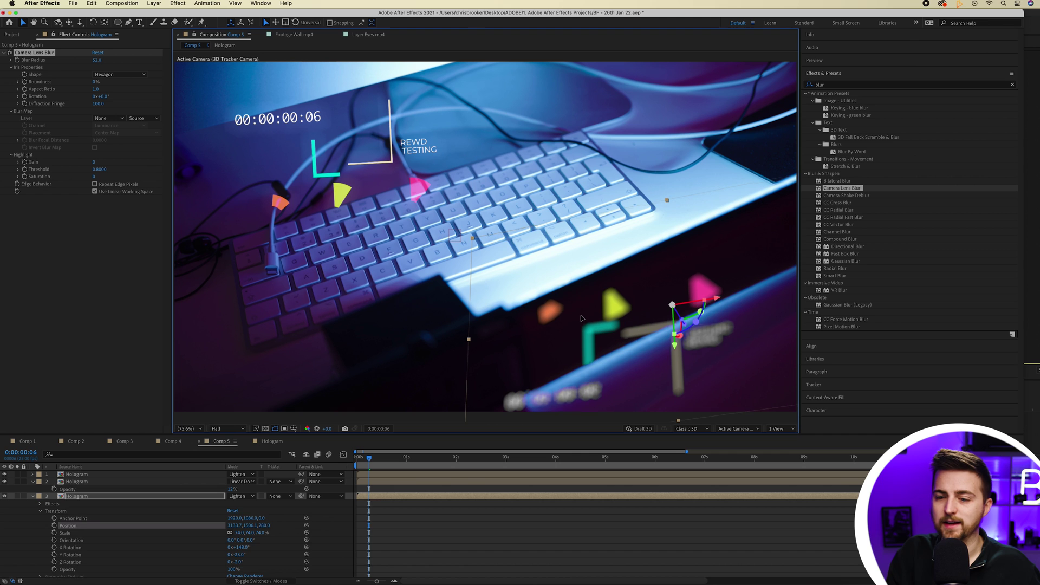
key(s)
drag(245, 503, 275, 503)
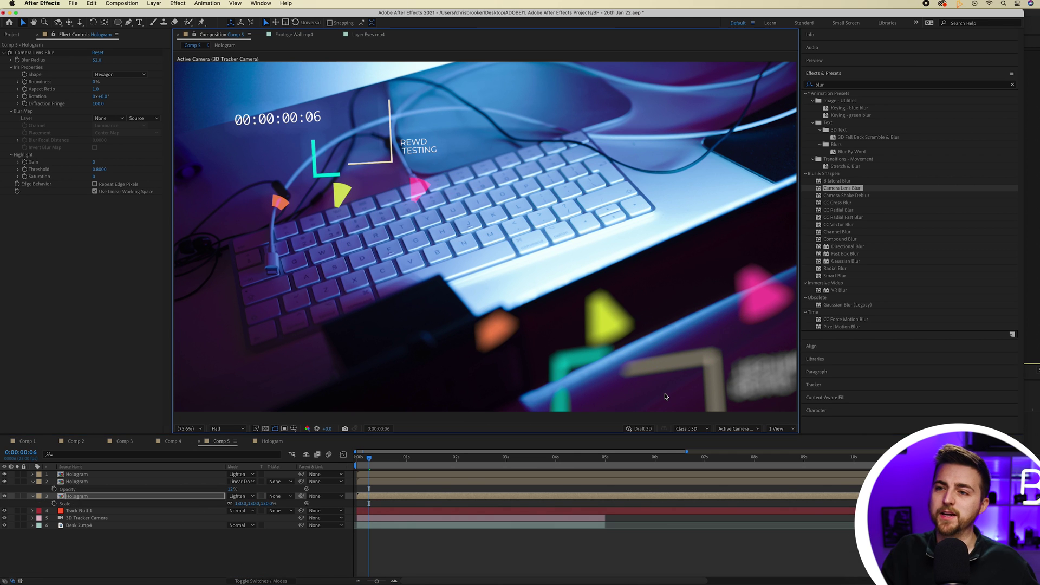
- Preview the composite from the start, then park the playhead at 0:00:03:01
key(space)
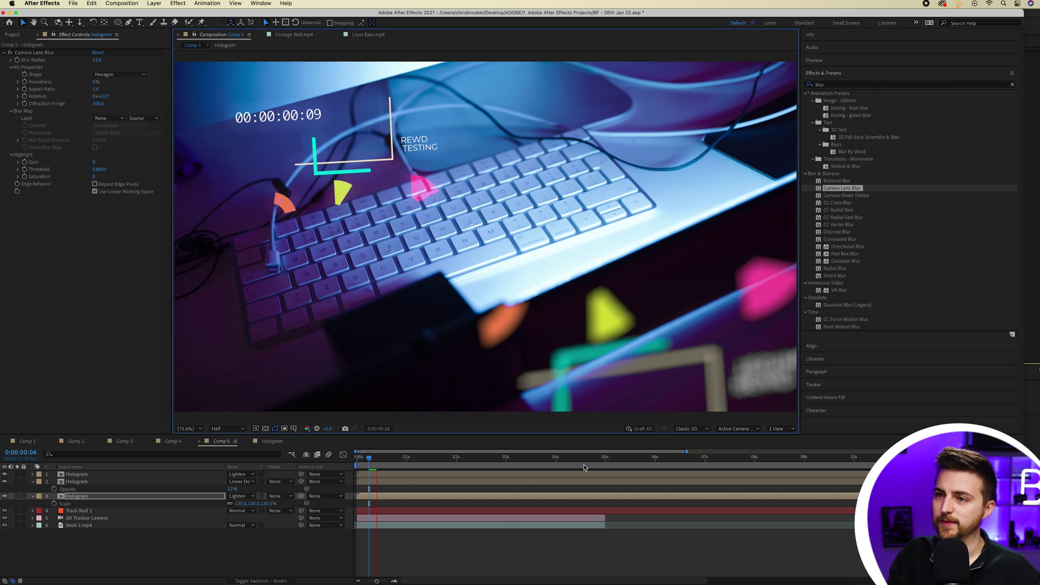
key(space)
key(Home)
key(space)
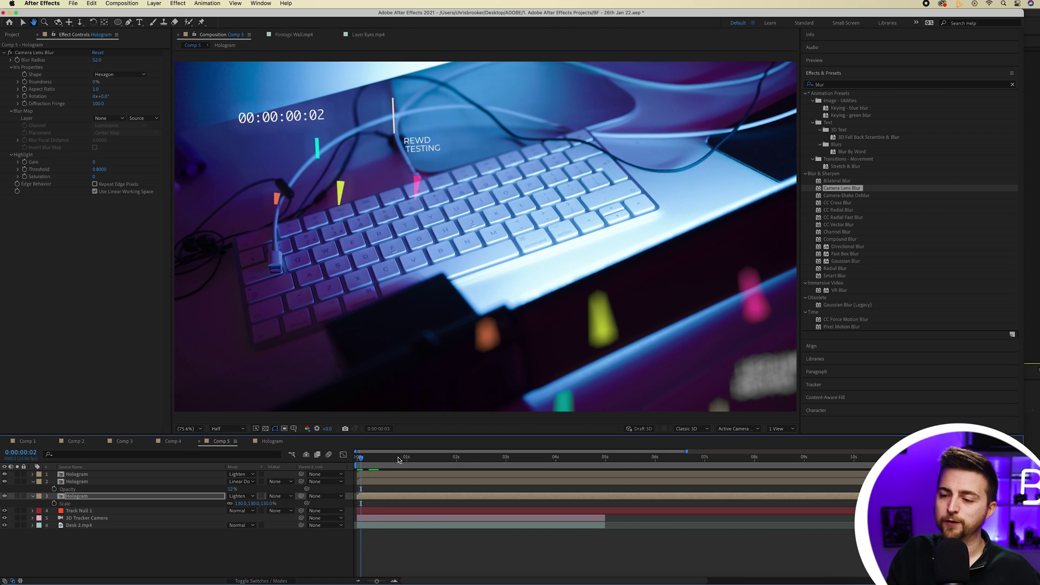
drag(398, 459, 507, 458)
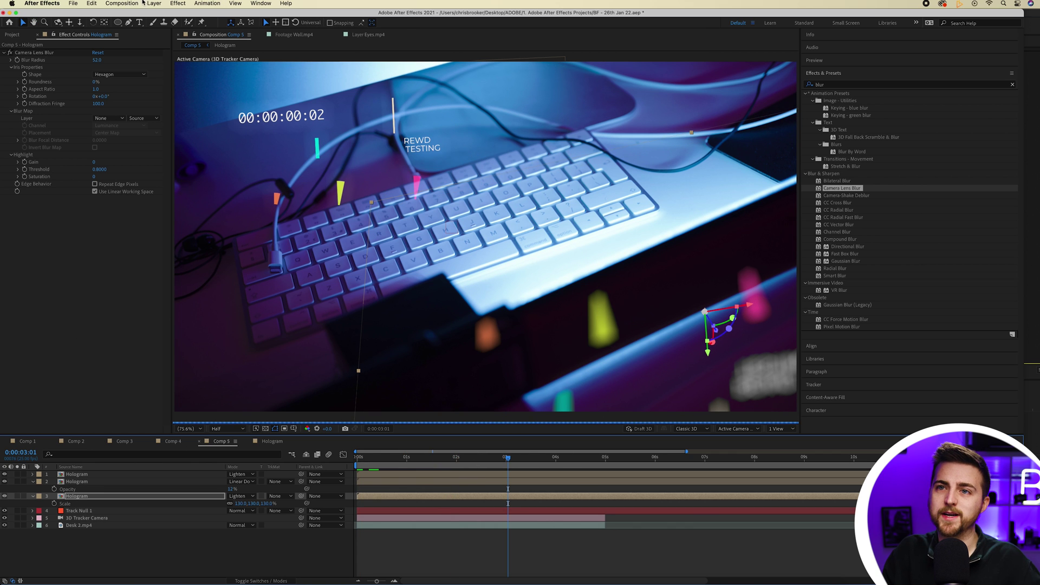
- Create a new black solid, shrink it to 61%, and stretch it behind the hologram
click(154, 3)
mouse_move(163, 16)
click(271, 27)
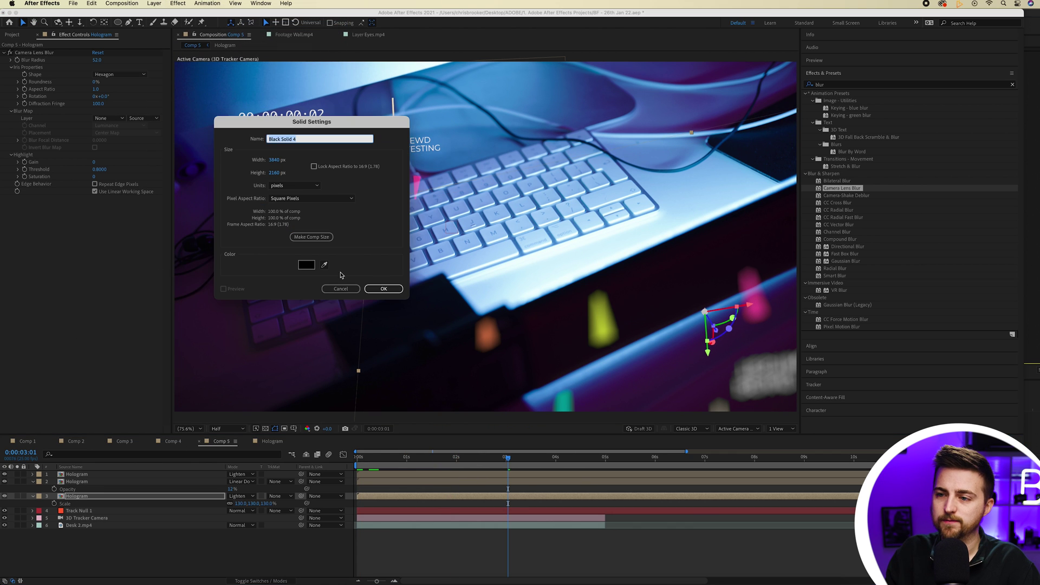
click(383, 289)
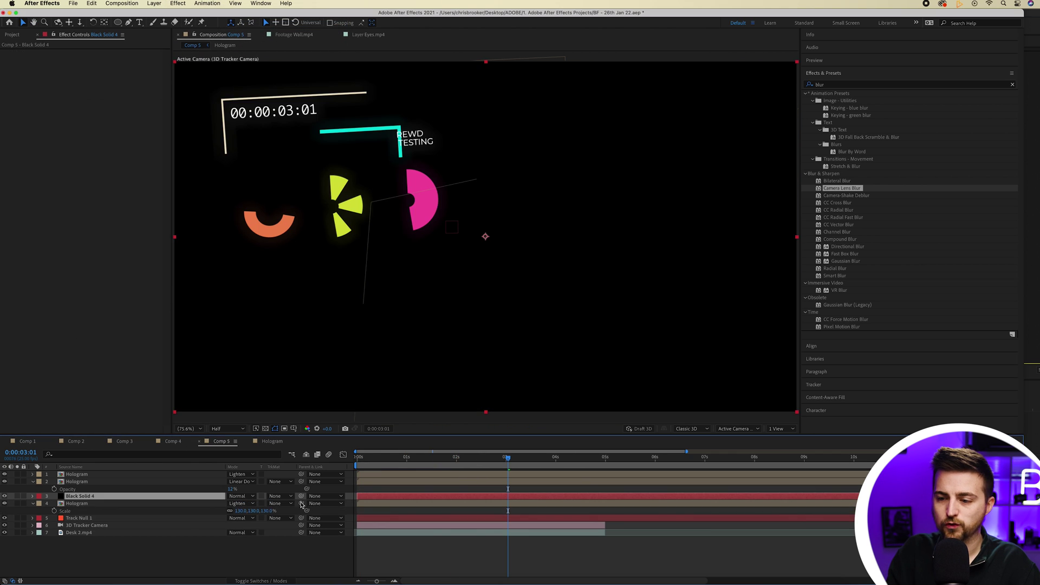
click(241, 581)
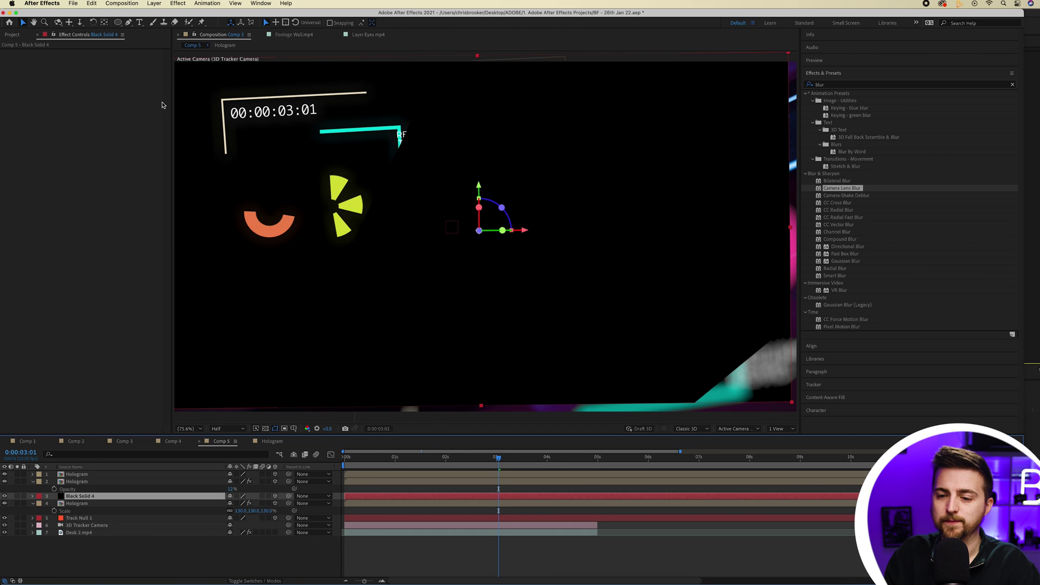
key(s)
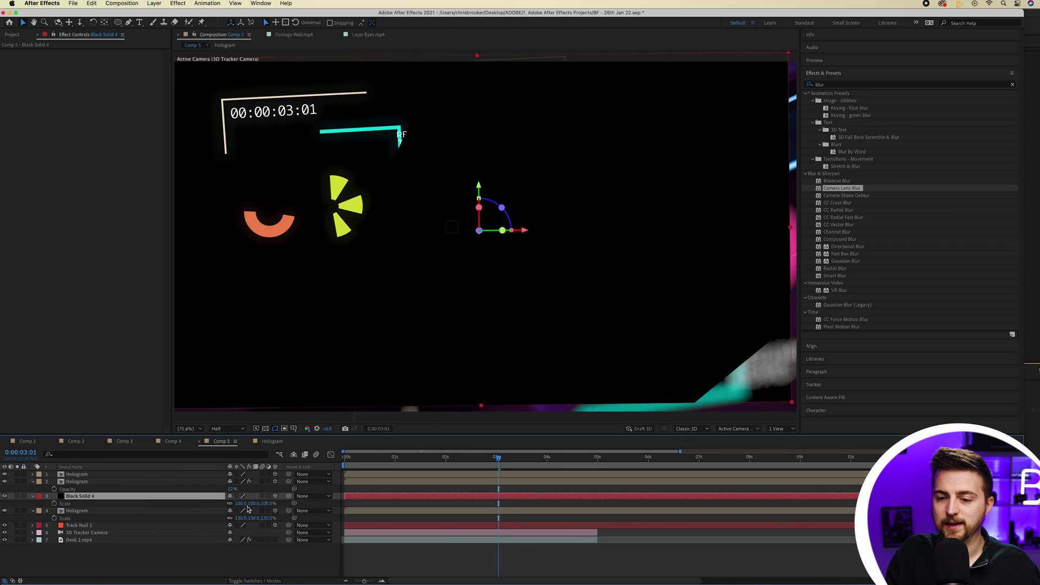
drag(244, 505, 229, 503)
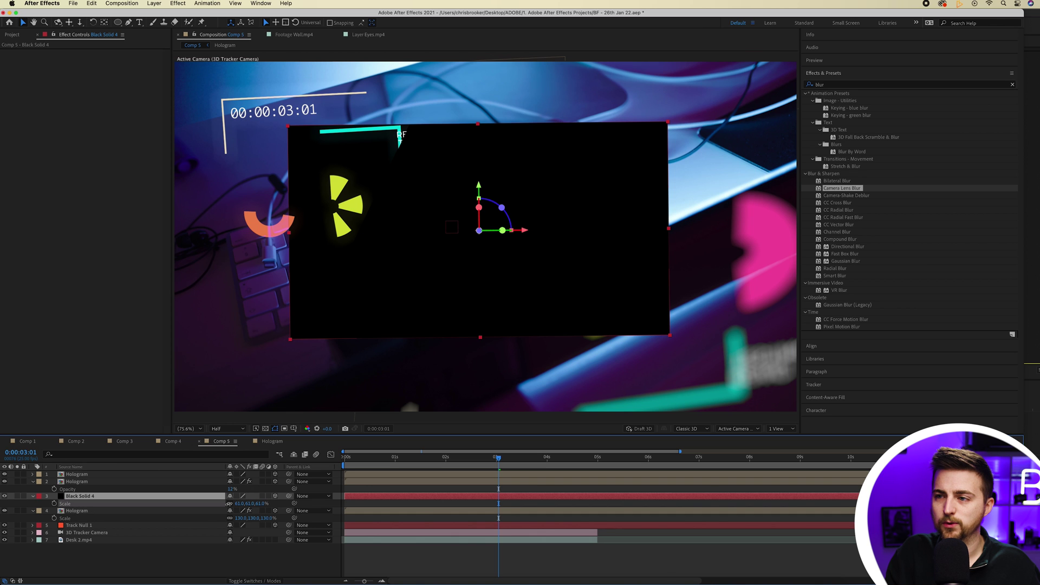
drag(622, 303, 526, 246)
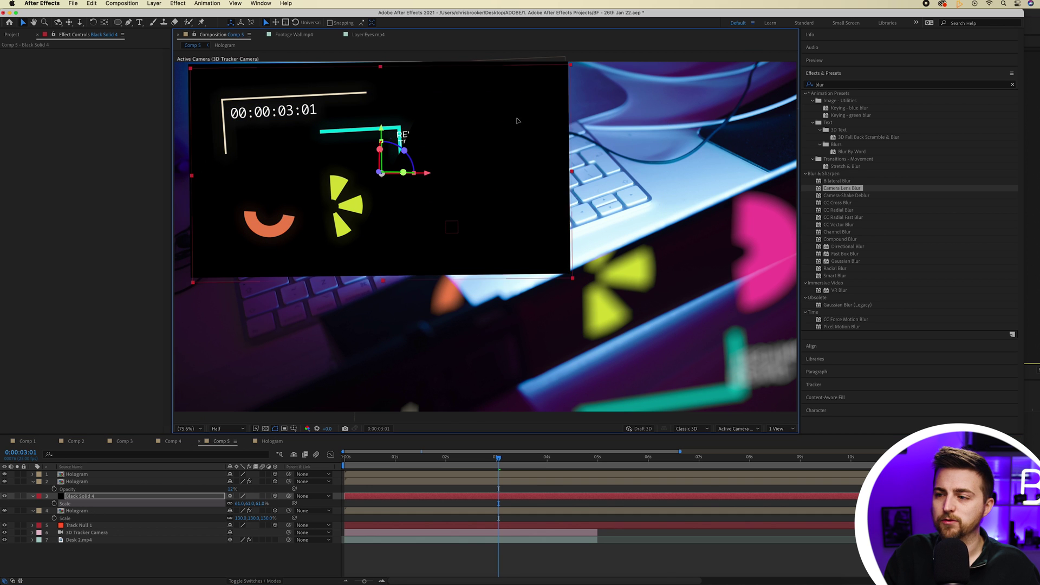
drag(574, 281, 677, 354)
- Mask the solid with a four-point shape around the hologram, feathered ~961 px, with lowered mask opacity
click(129, 23)
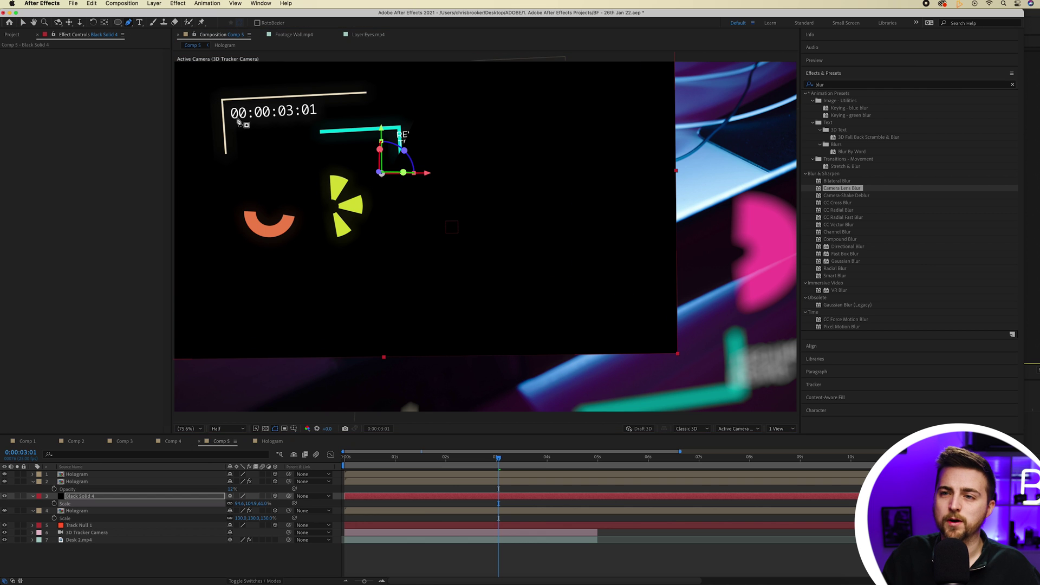
click(208, 92)
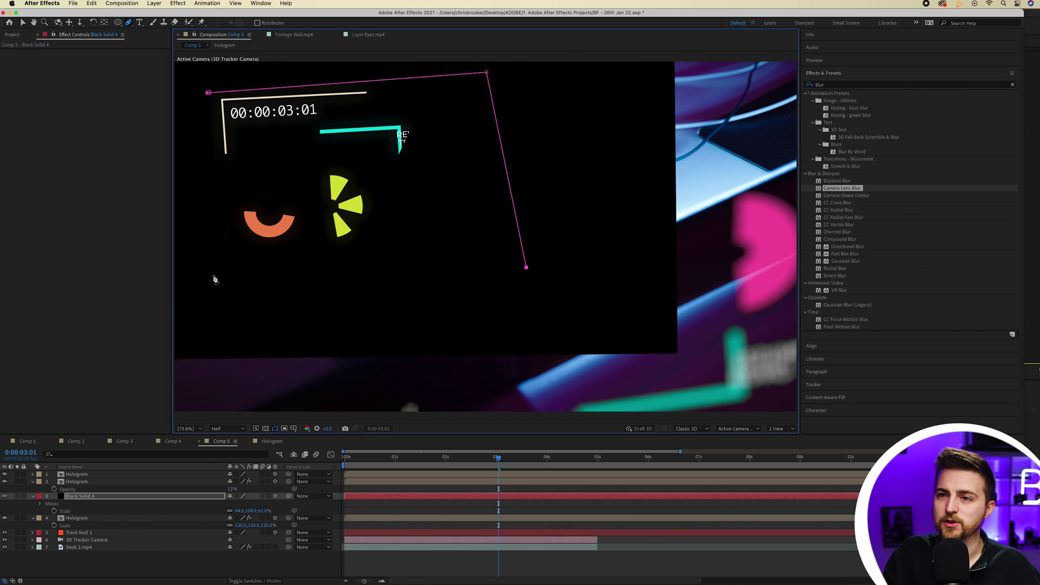
click(209, 94)
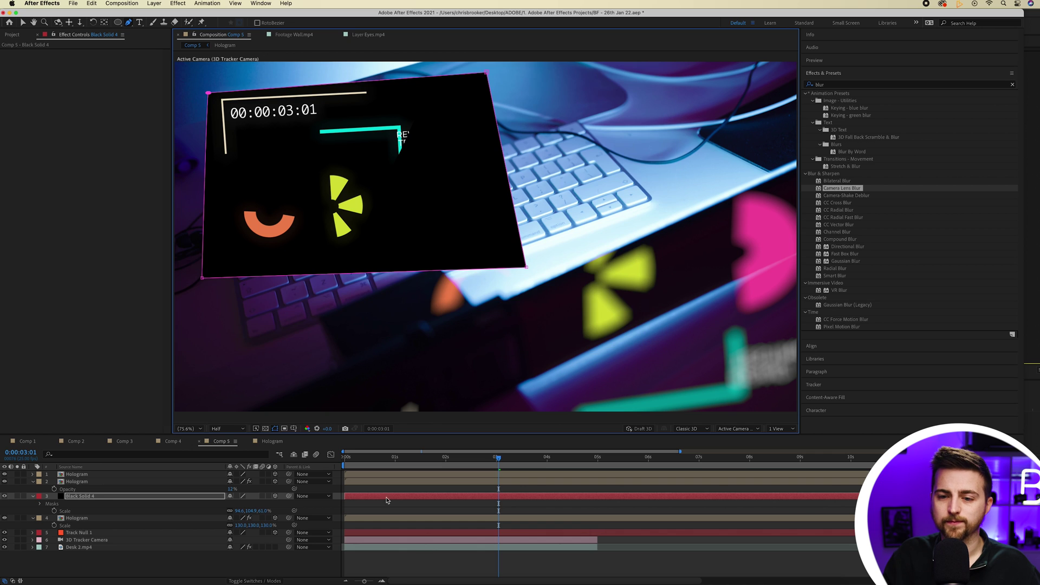
click(34, 504)
click(47, 511)
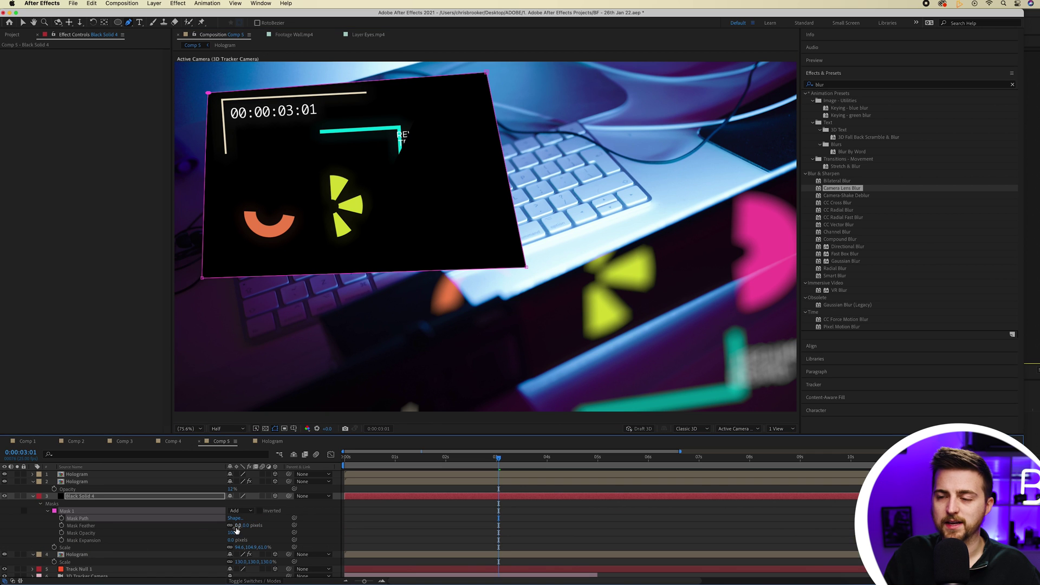
drag(236, 526, 353, 525)
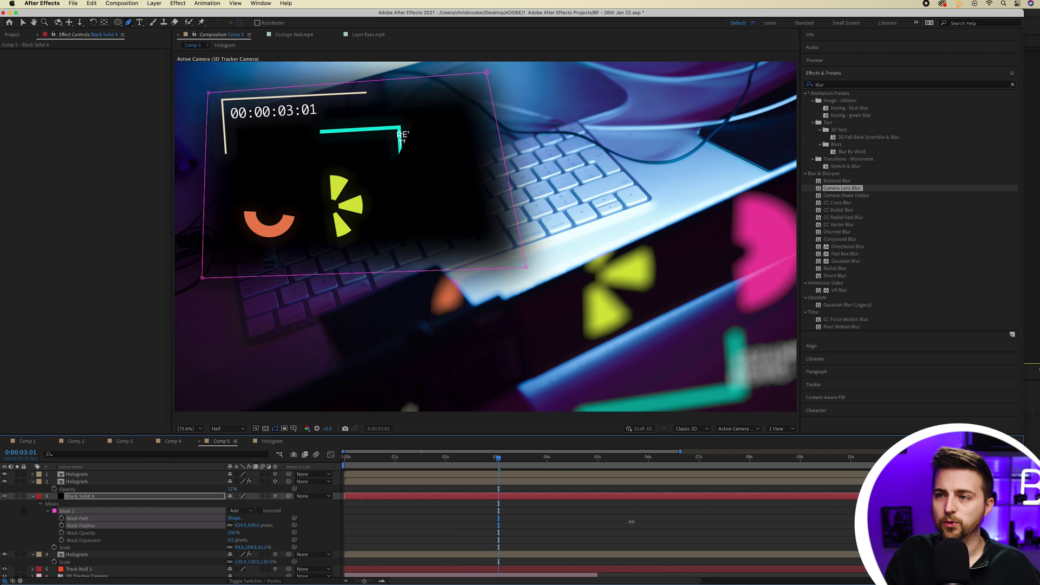
drag(643, 522, 650, 522)
scroll(300, 533, down, 1)
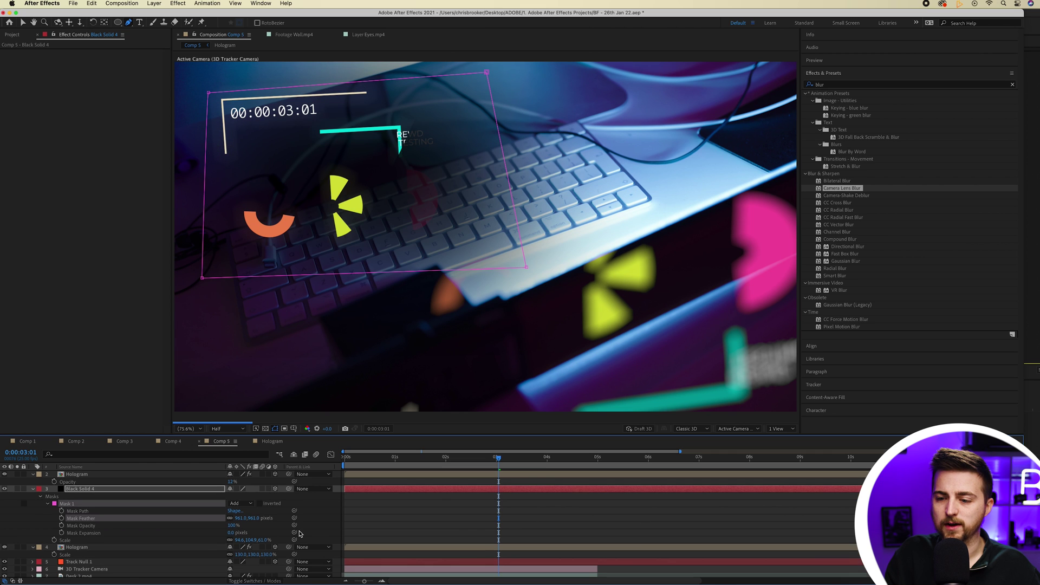
drag(233, 527, 225, 526)
click(461, 510)
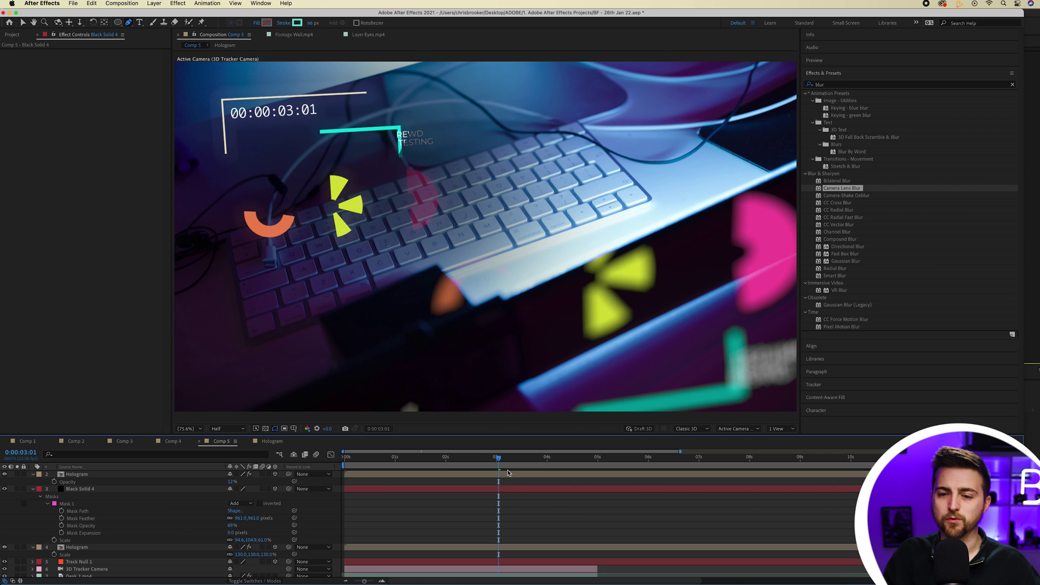
click(33, 488)
click(76, 503)
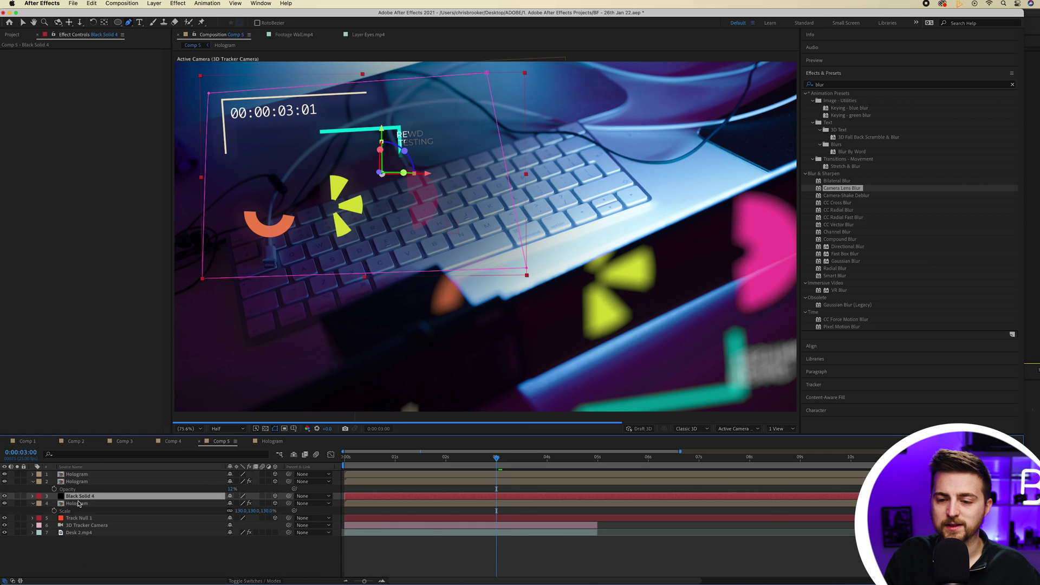
- Apply Venetian Blinds to the top Hologram layer with Transition Completion around 21%
scroll(80, 519, up, 1)
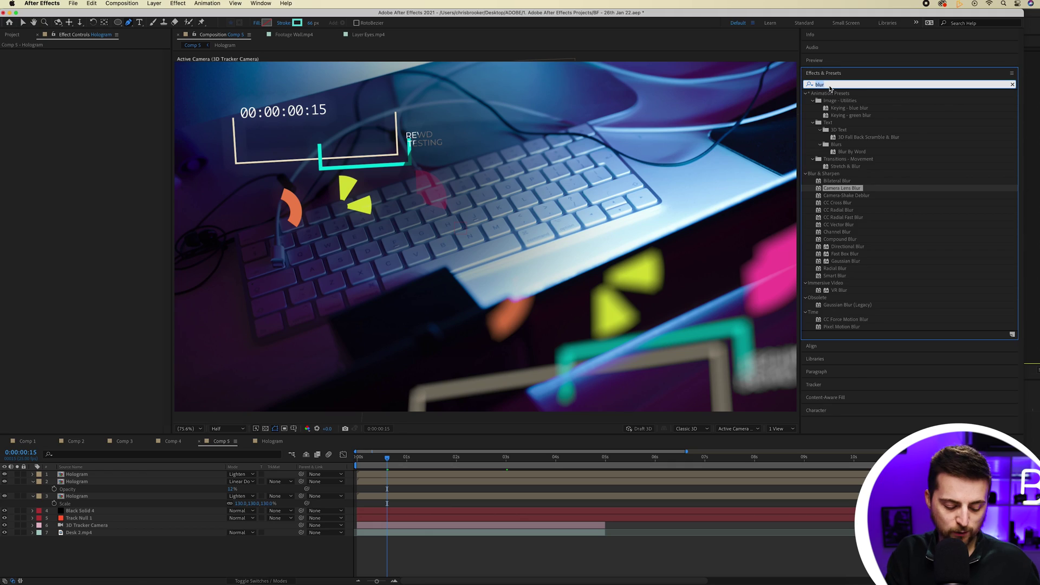
text(blind)
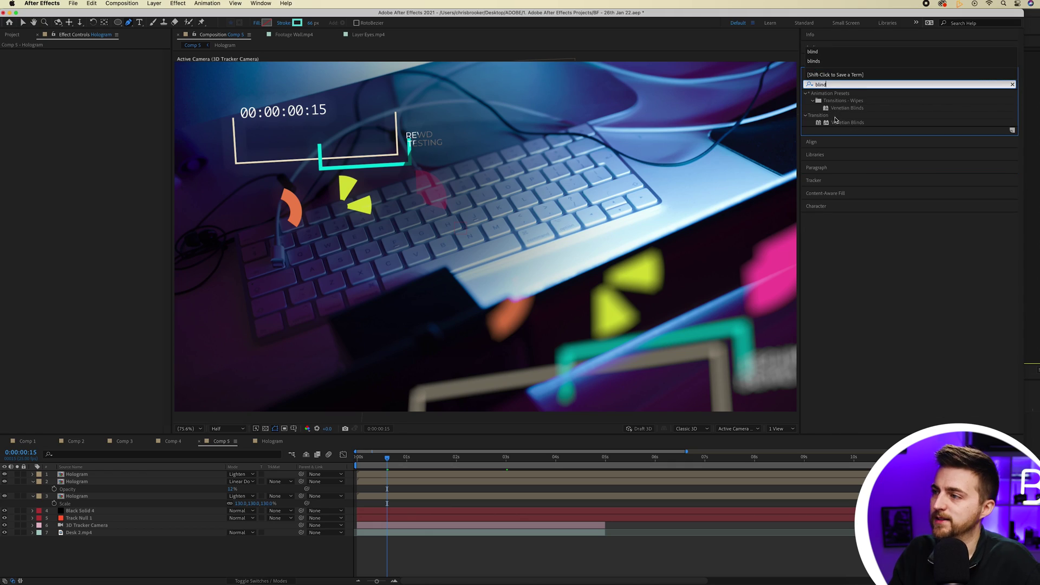
click(835, 109)
drag(848, 125, 115, 471)
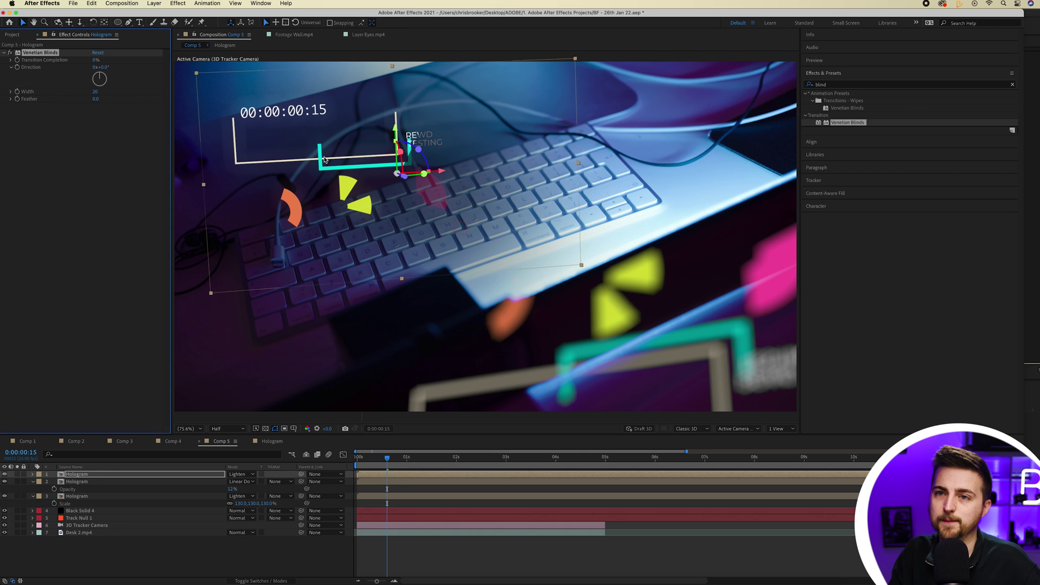
scroll(324, 159, up, 3)
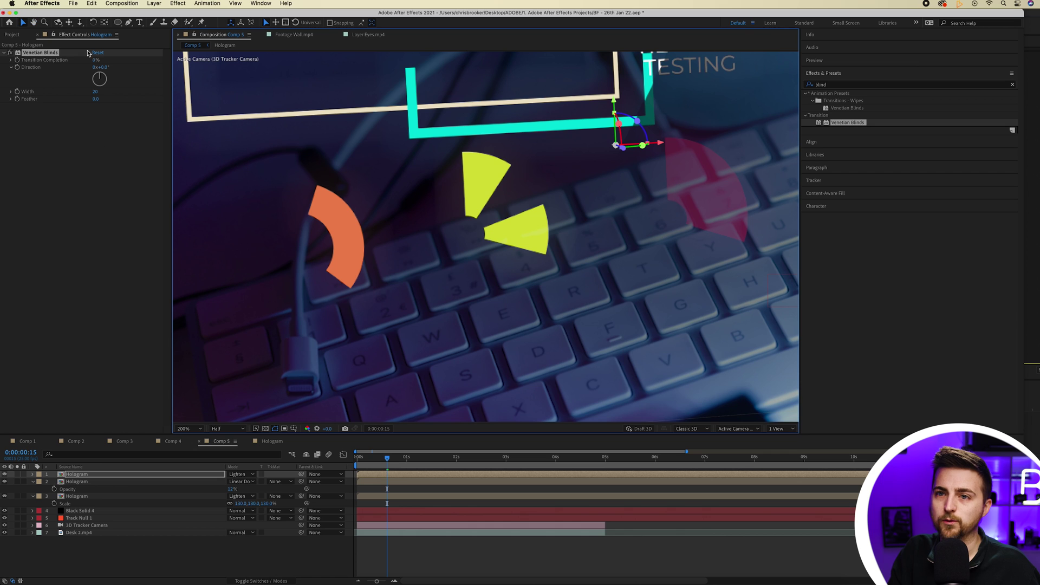
click(95, 59)
text(99)
drag(97, 60, 101, 59)
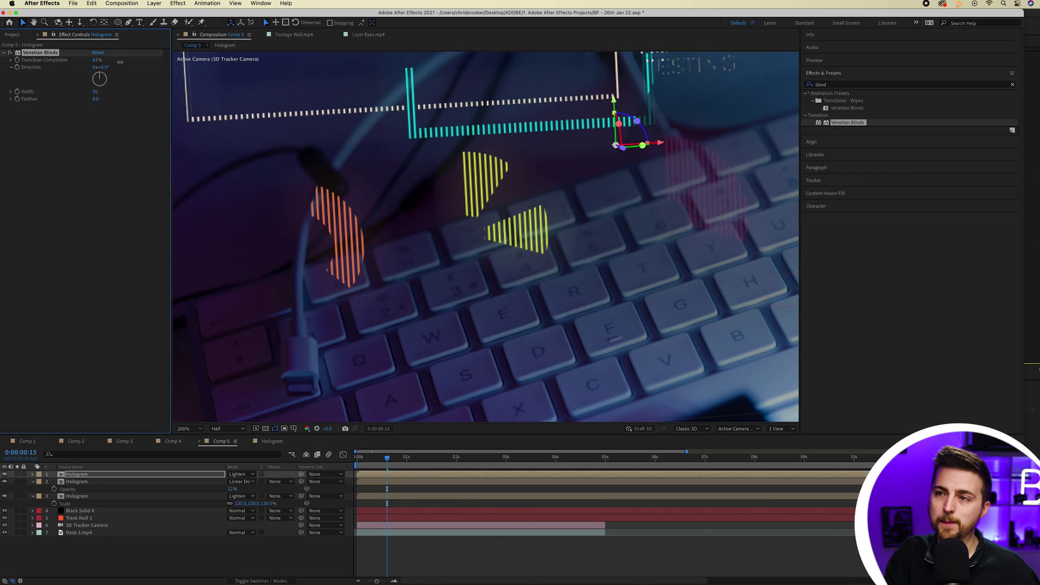
drag(103, 62, 96, 61)
- Rotate the blind stripes to a diagonal 138° direction while framing the hologram in the viewer
click(185, 429)
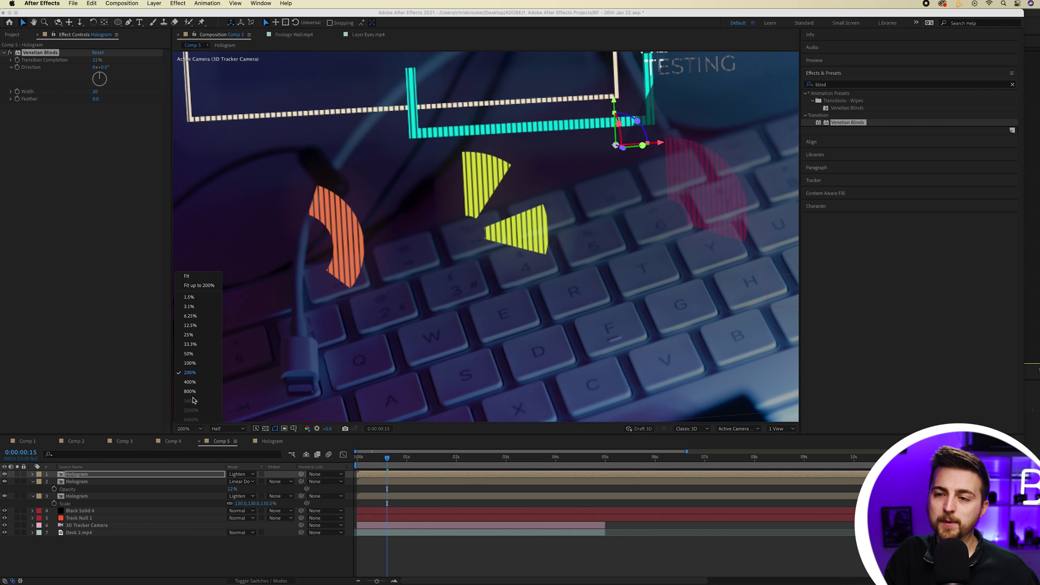
click(197, 278)
click(471, 545)
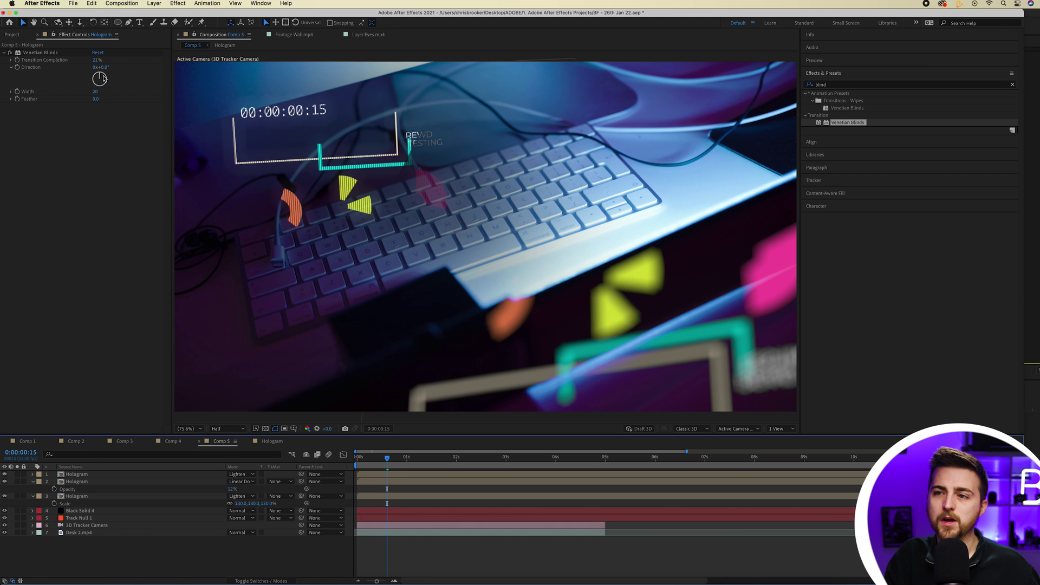
drag(102, 78, 111, 82)
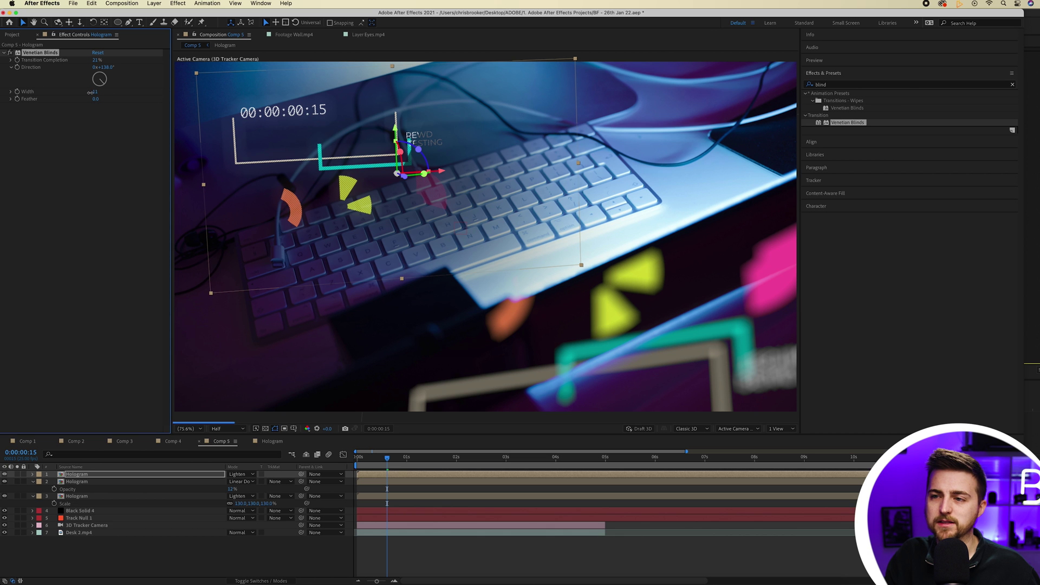
scroll(372, 232, up, 3)
drag(264, 215, 499, 244)
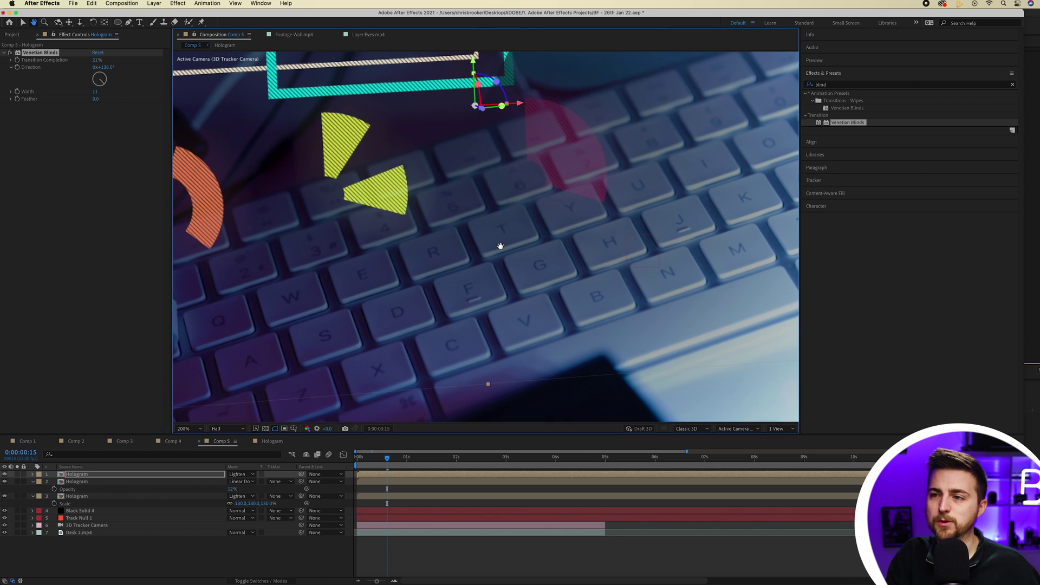
click(193, 428)
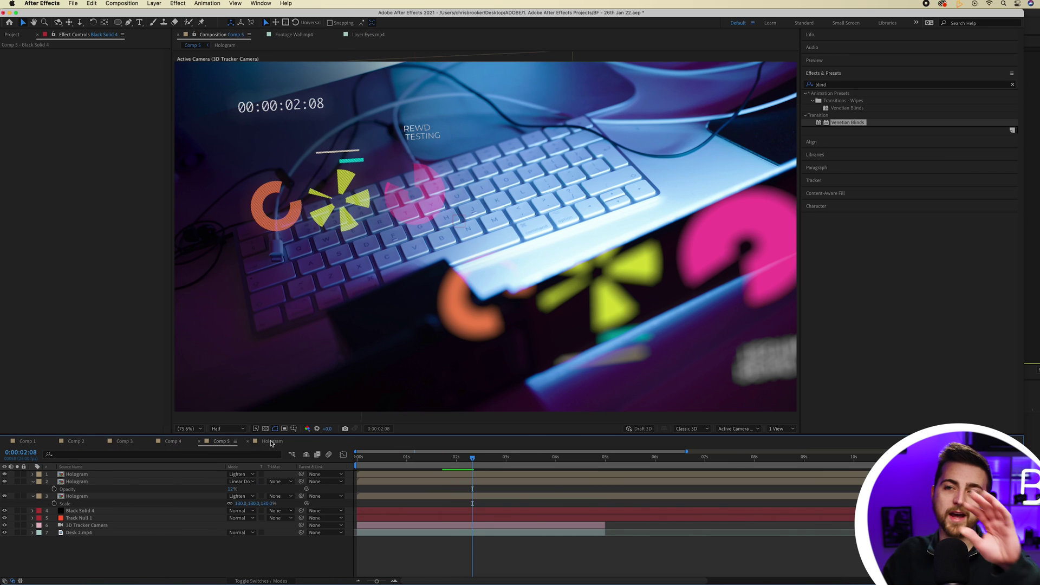
- Open the Hologram precomp and scrub through its animation
click(271, 441)
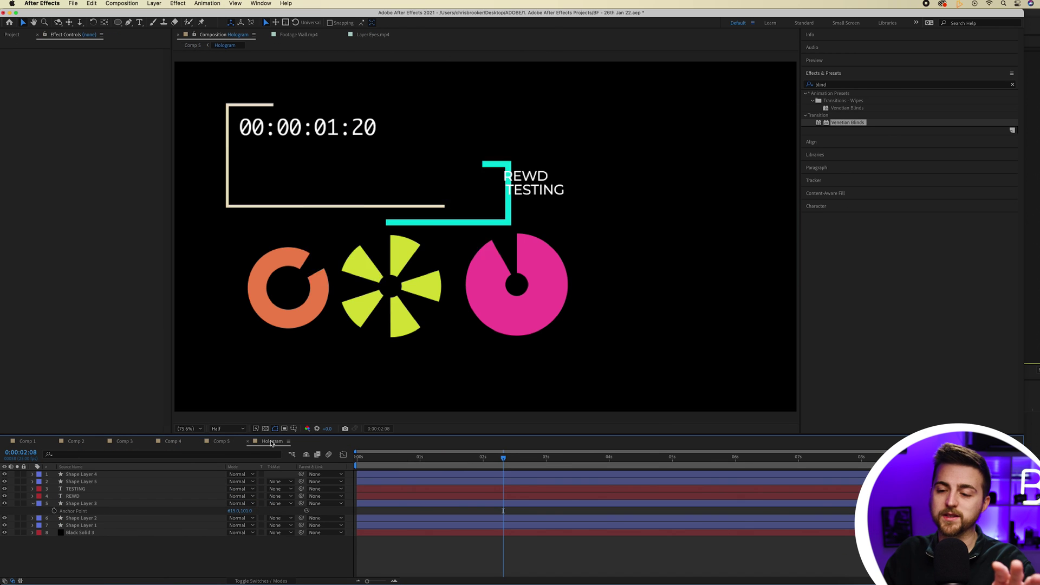
mouse_move(471, 457)
mouse_down()
mouse_move(503, 458)
mouse_move(352, 457)
mouse_move(455, 459)
mouse_up()
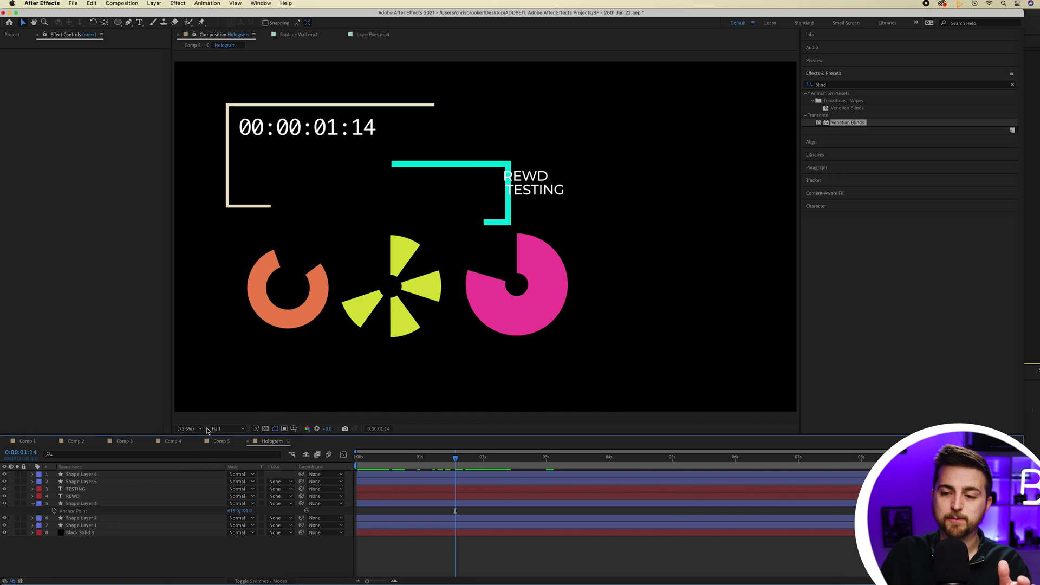
click(223, 441)
click(273, 441)
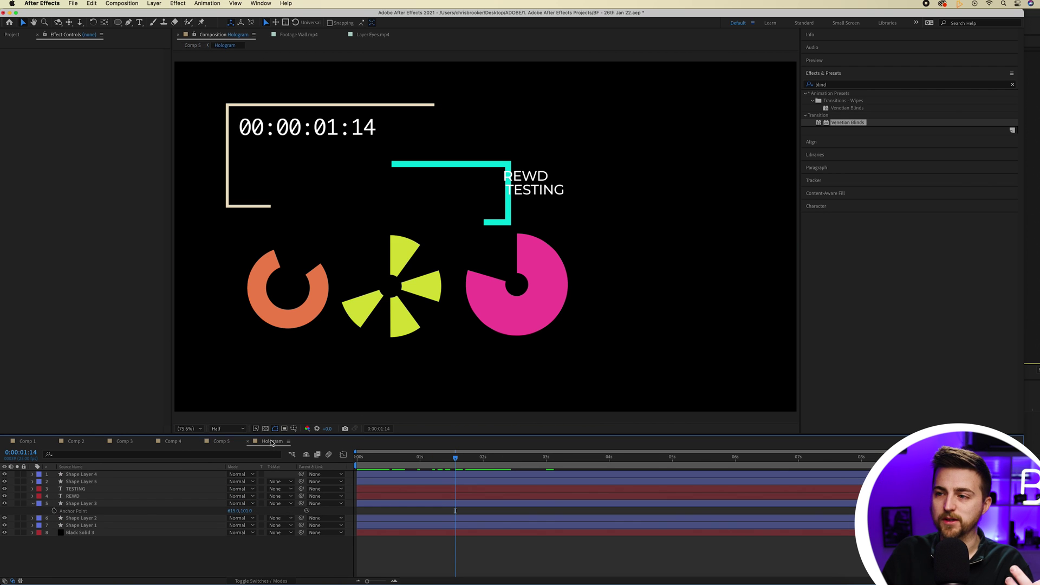
- Add a white letter 'C' right of the shapes, enlarge it to 740 px, and check it in Comp 5
click(139, 22)
click(694, 207)
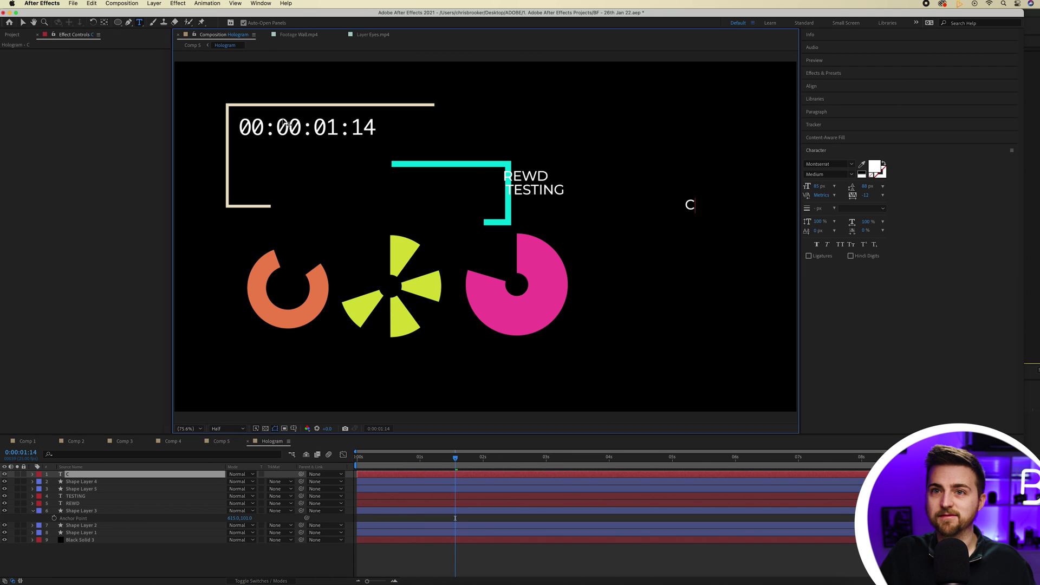
click(22, 22)
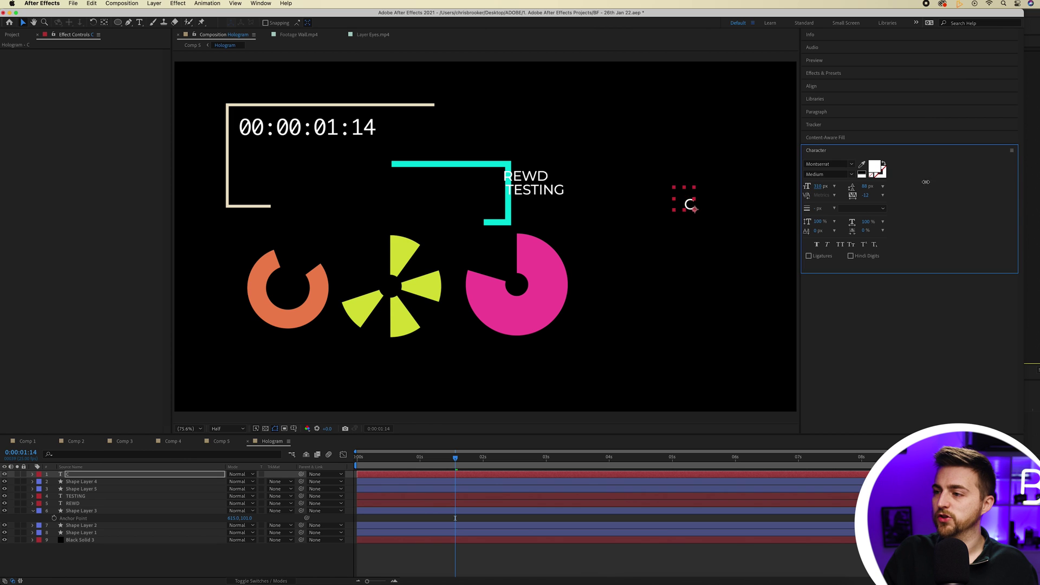
drag(818, 185, 619, 256)
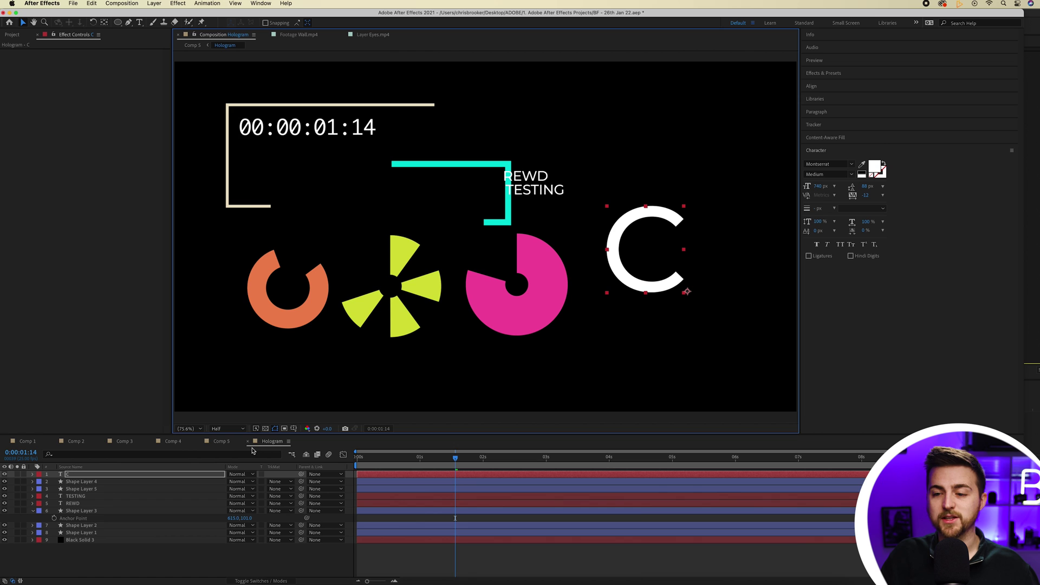
click(230, 442)
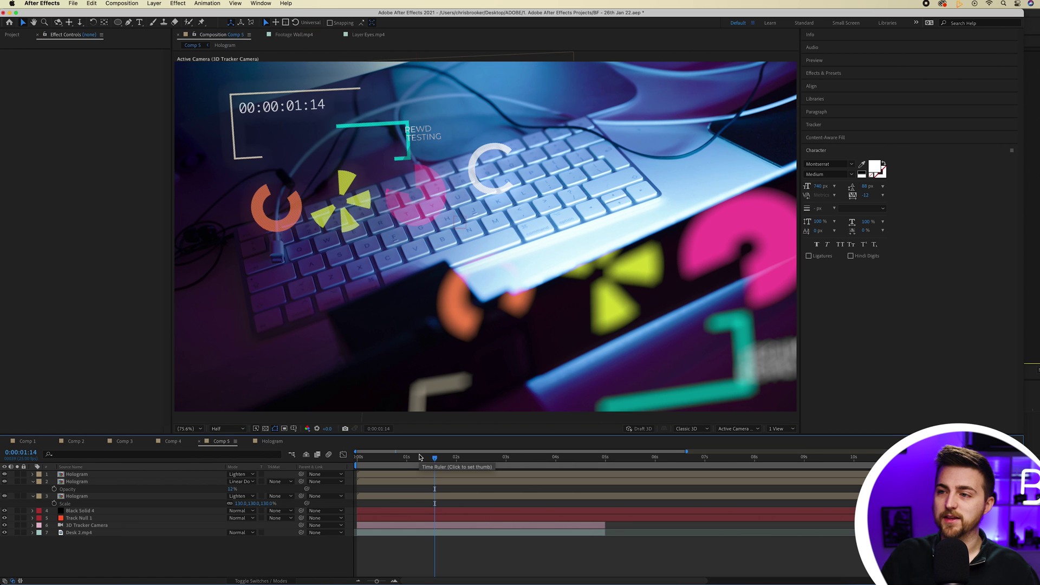
- Nudge the C text layer upward in the Hologram precomp and verify it in Comp 5
click(272, 443)
drag(655, 250, 656, 214)
click(220, 442)
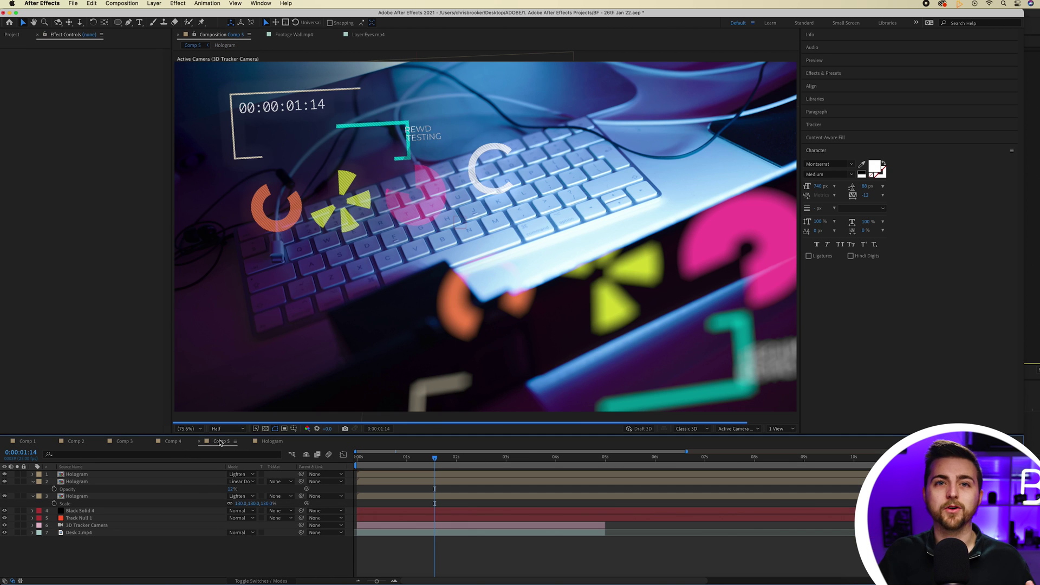
click(270, 442)
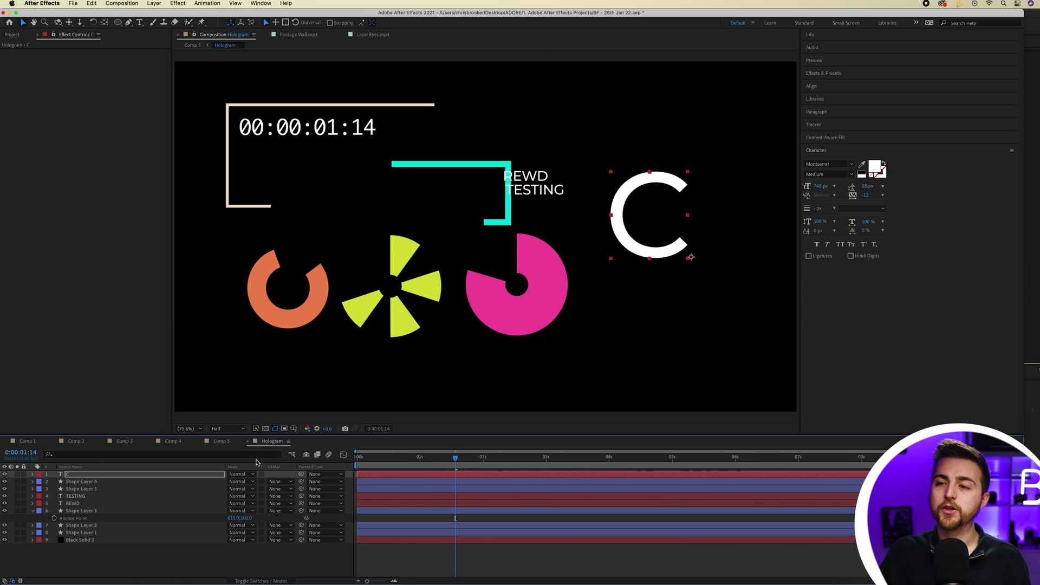